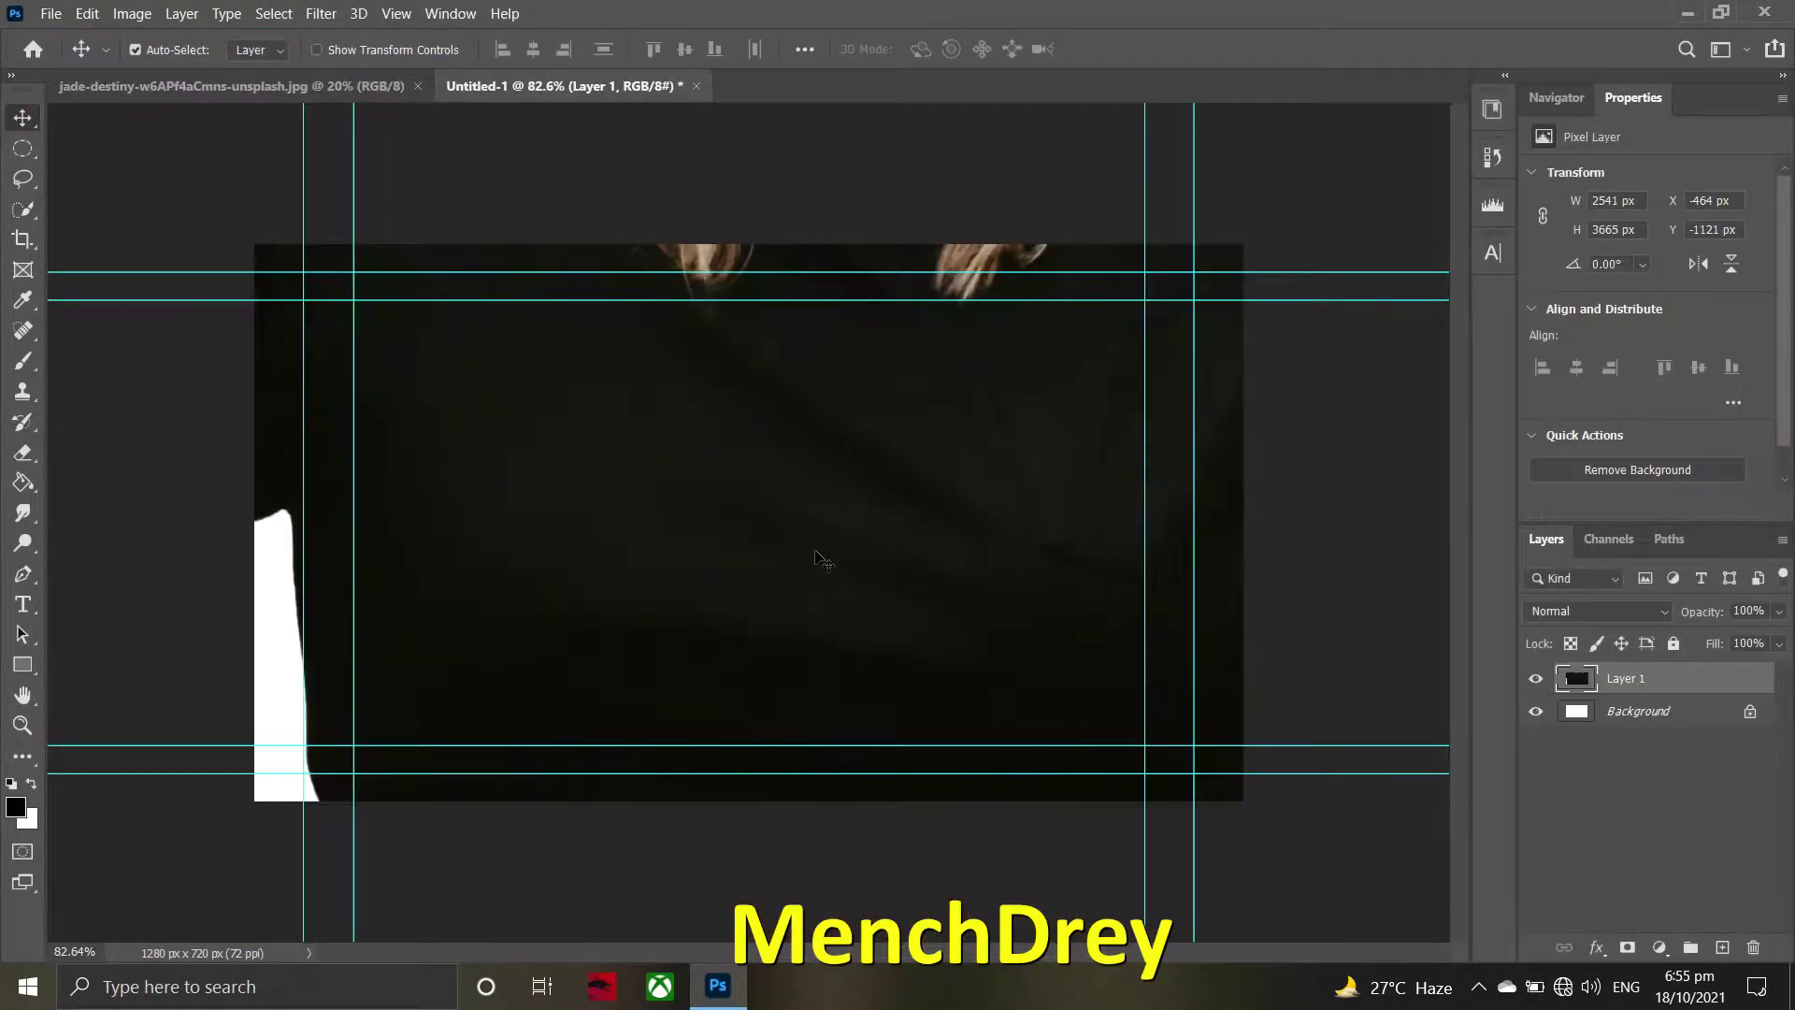
- Place the cut-out woman photo in the canvas and enlarge her to fill its height
left_click_drag(497, 188, 689, 464)
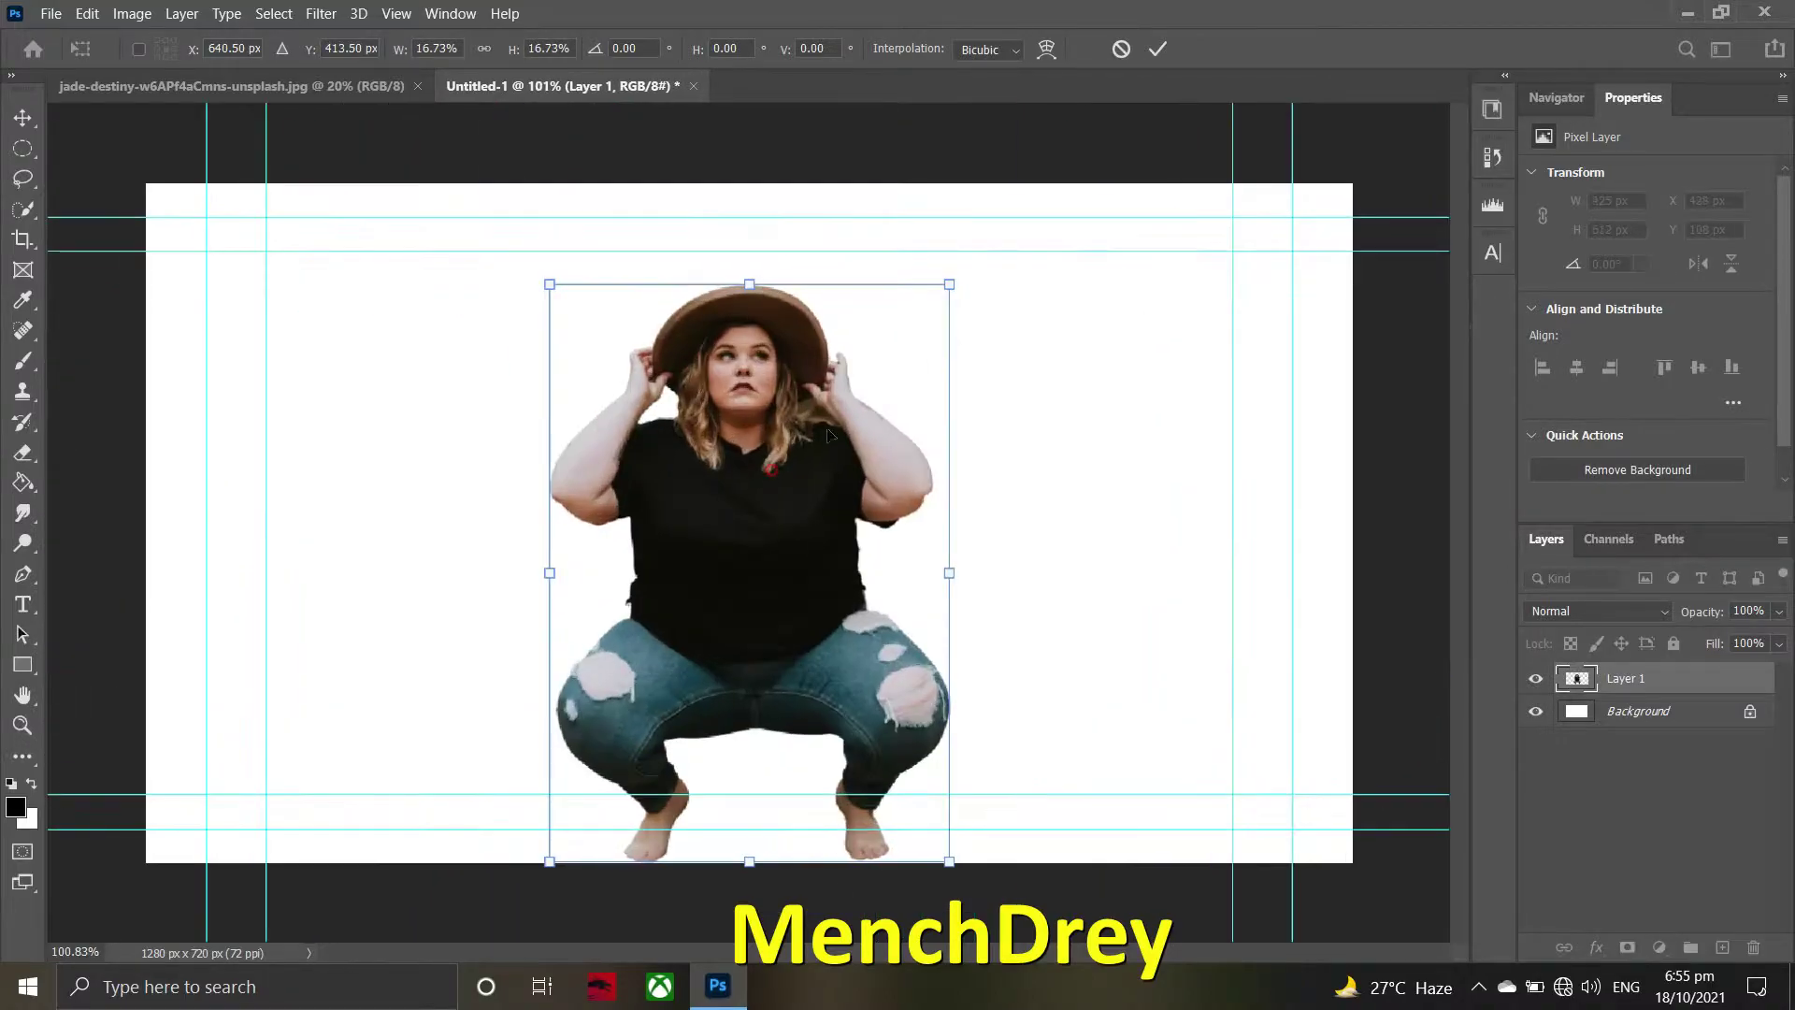
key("Return")
scroll(776, 517, "up", 3)
key("ctrl+t")
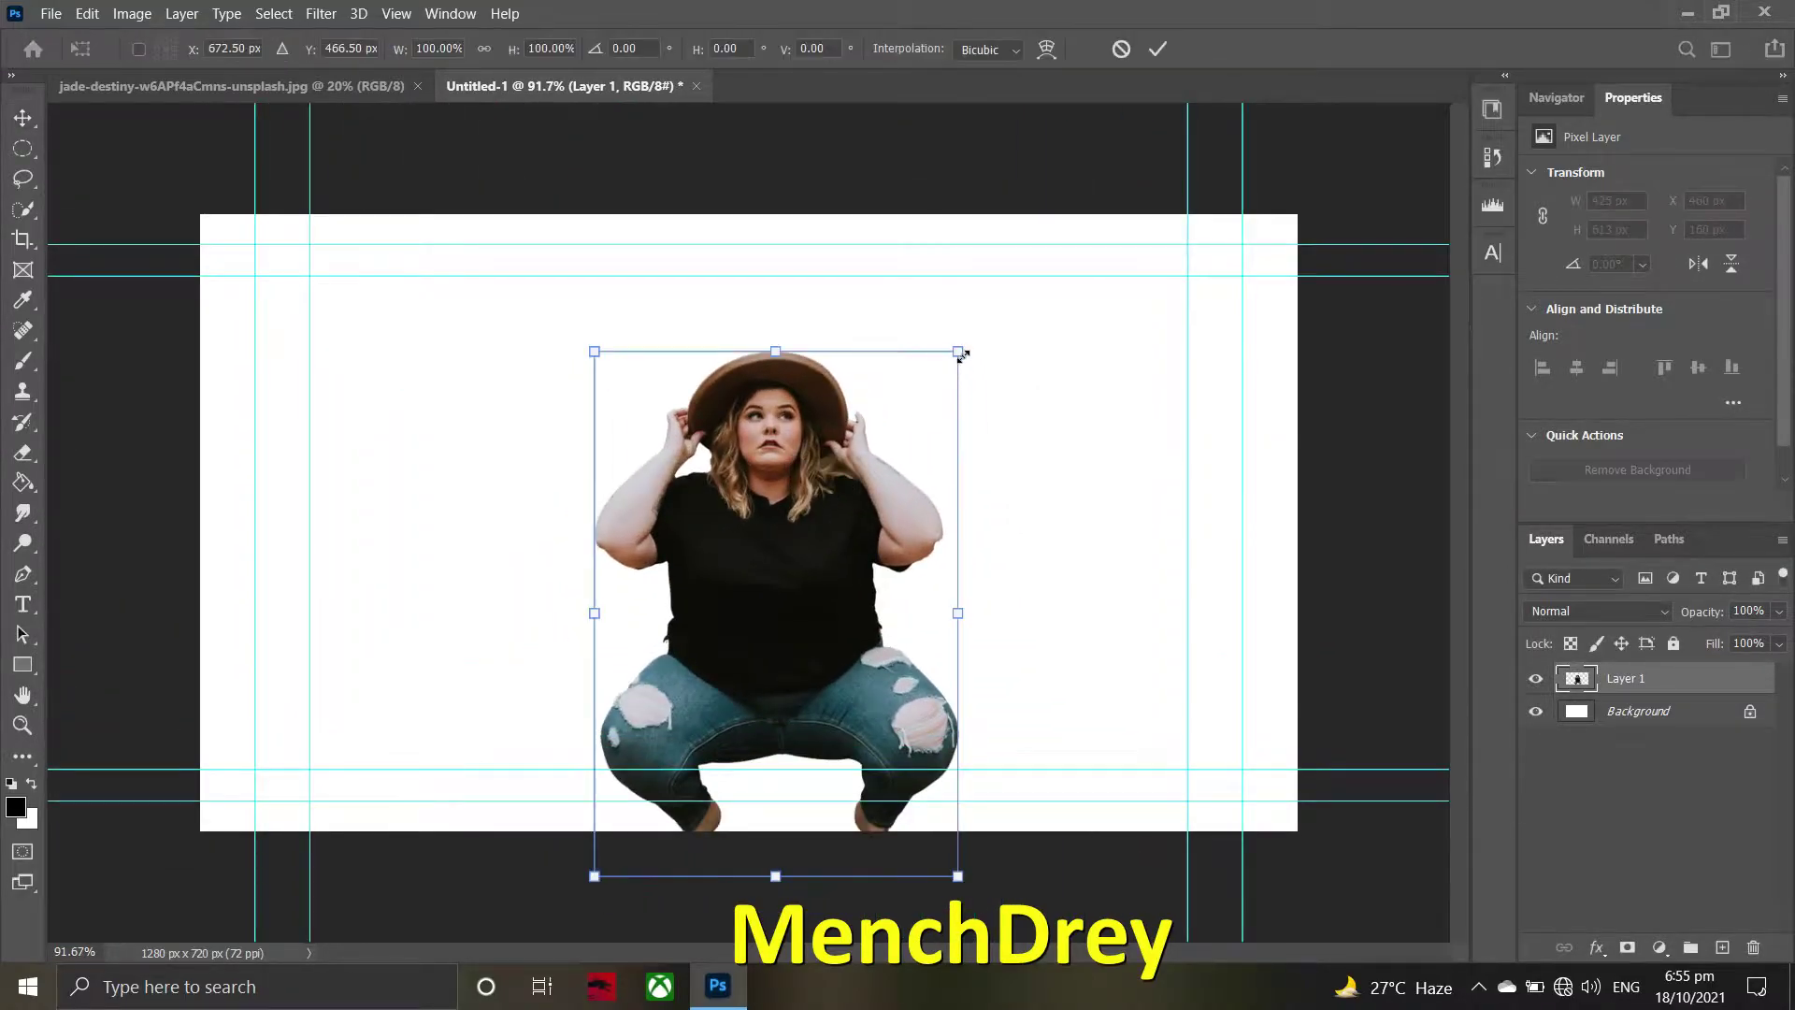
left_click_drag(963, 353, 983, 305)
key("Return")
- Erase the stray pixels beside the woman's arm
key("e")
scroll(963, 454, "up", 5)
left_click_drag(769, 582, 785, 421)
scroll(749, 634, "up", 2)
- Erase the woman's raised forearm and the hand beside the hat
left_click_drag(746, 619, 661, 461)
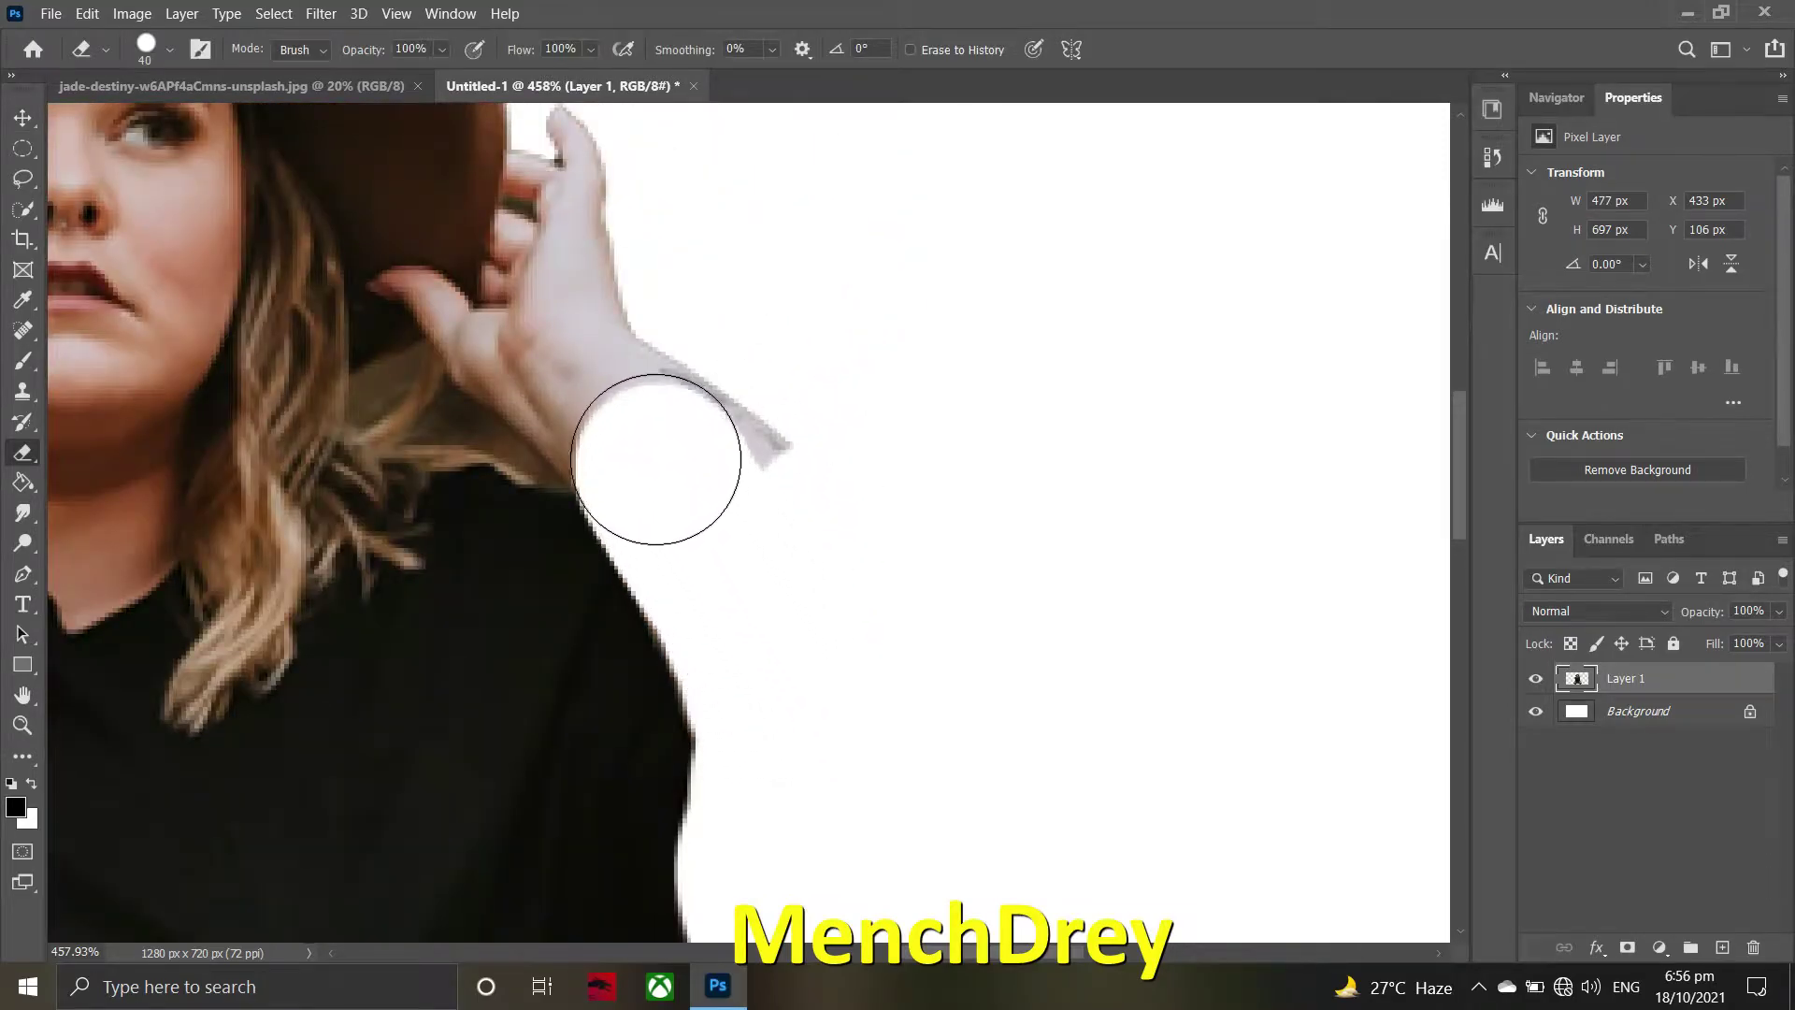
scroll(589, 241, "up", 2)
left_click_drag(590, 353, 551, 504)
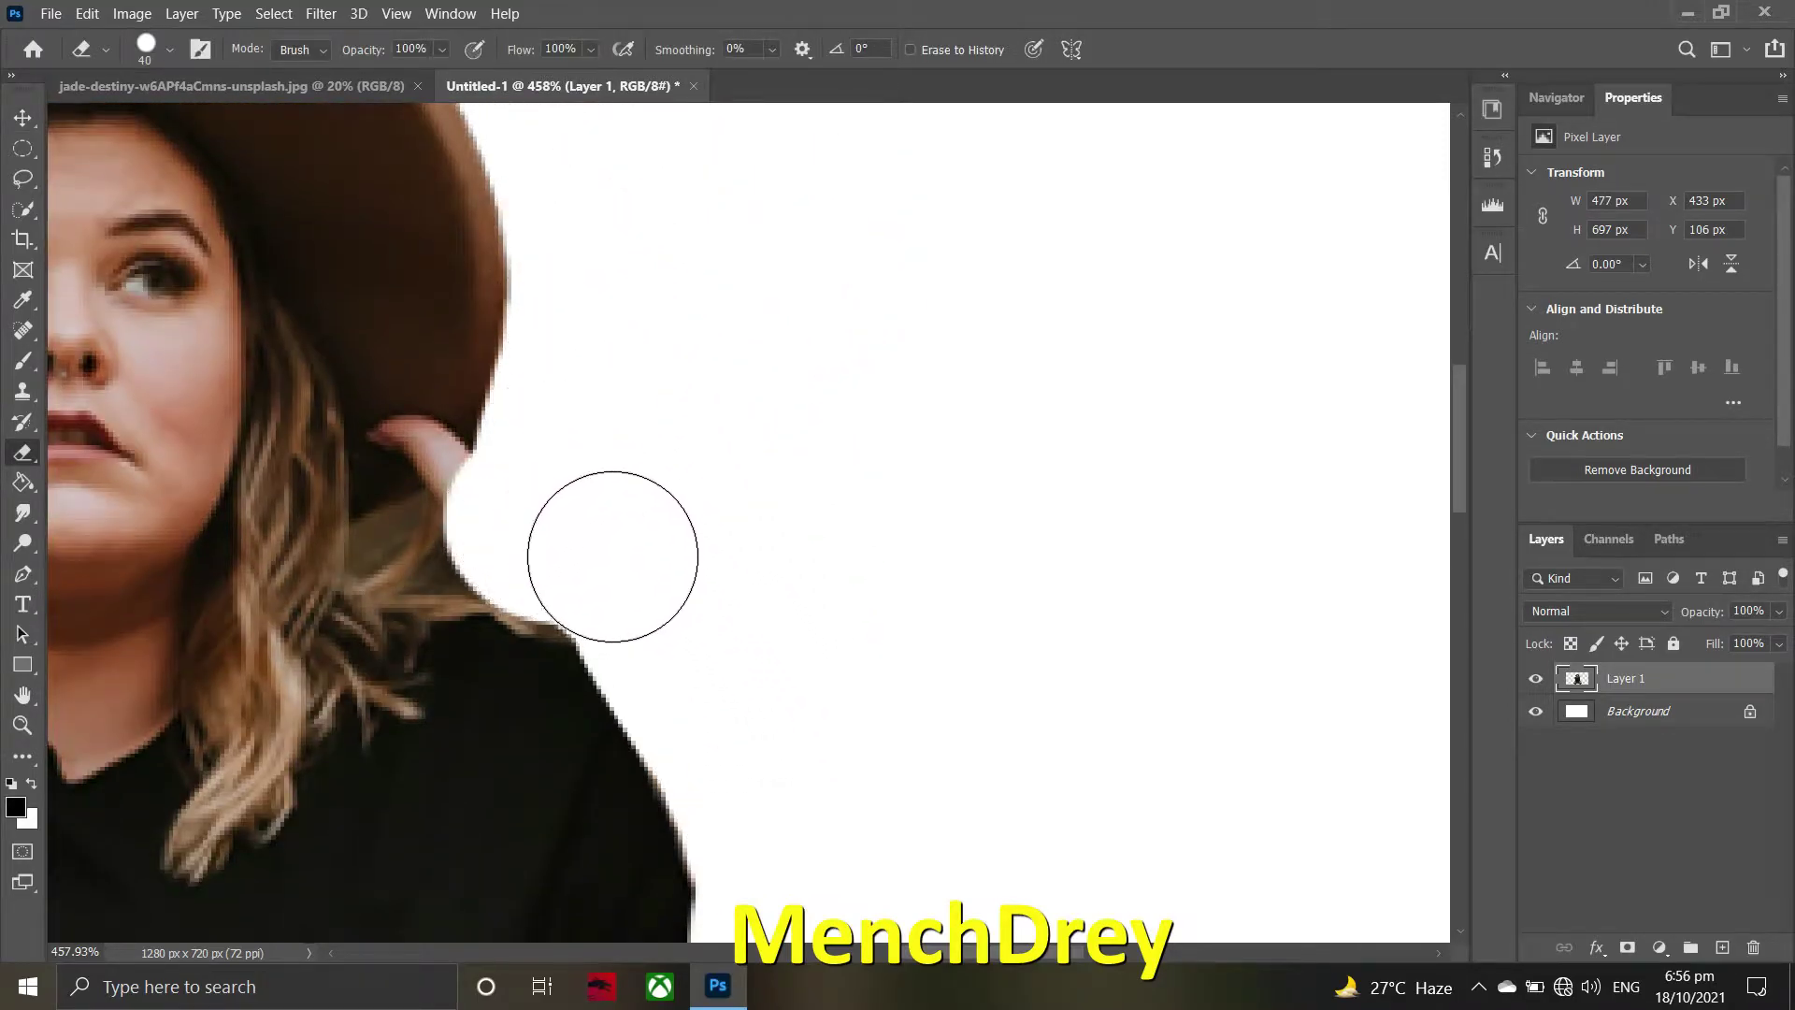
scroll(615, 559, "down", 3)
scroll(649, 529, "down", 2)
scroll(939, 667, "up", 5)
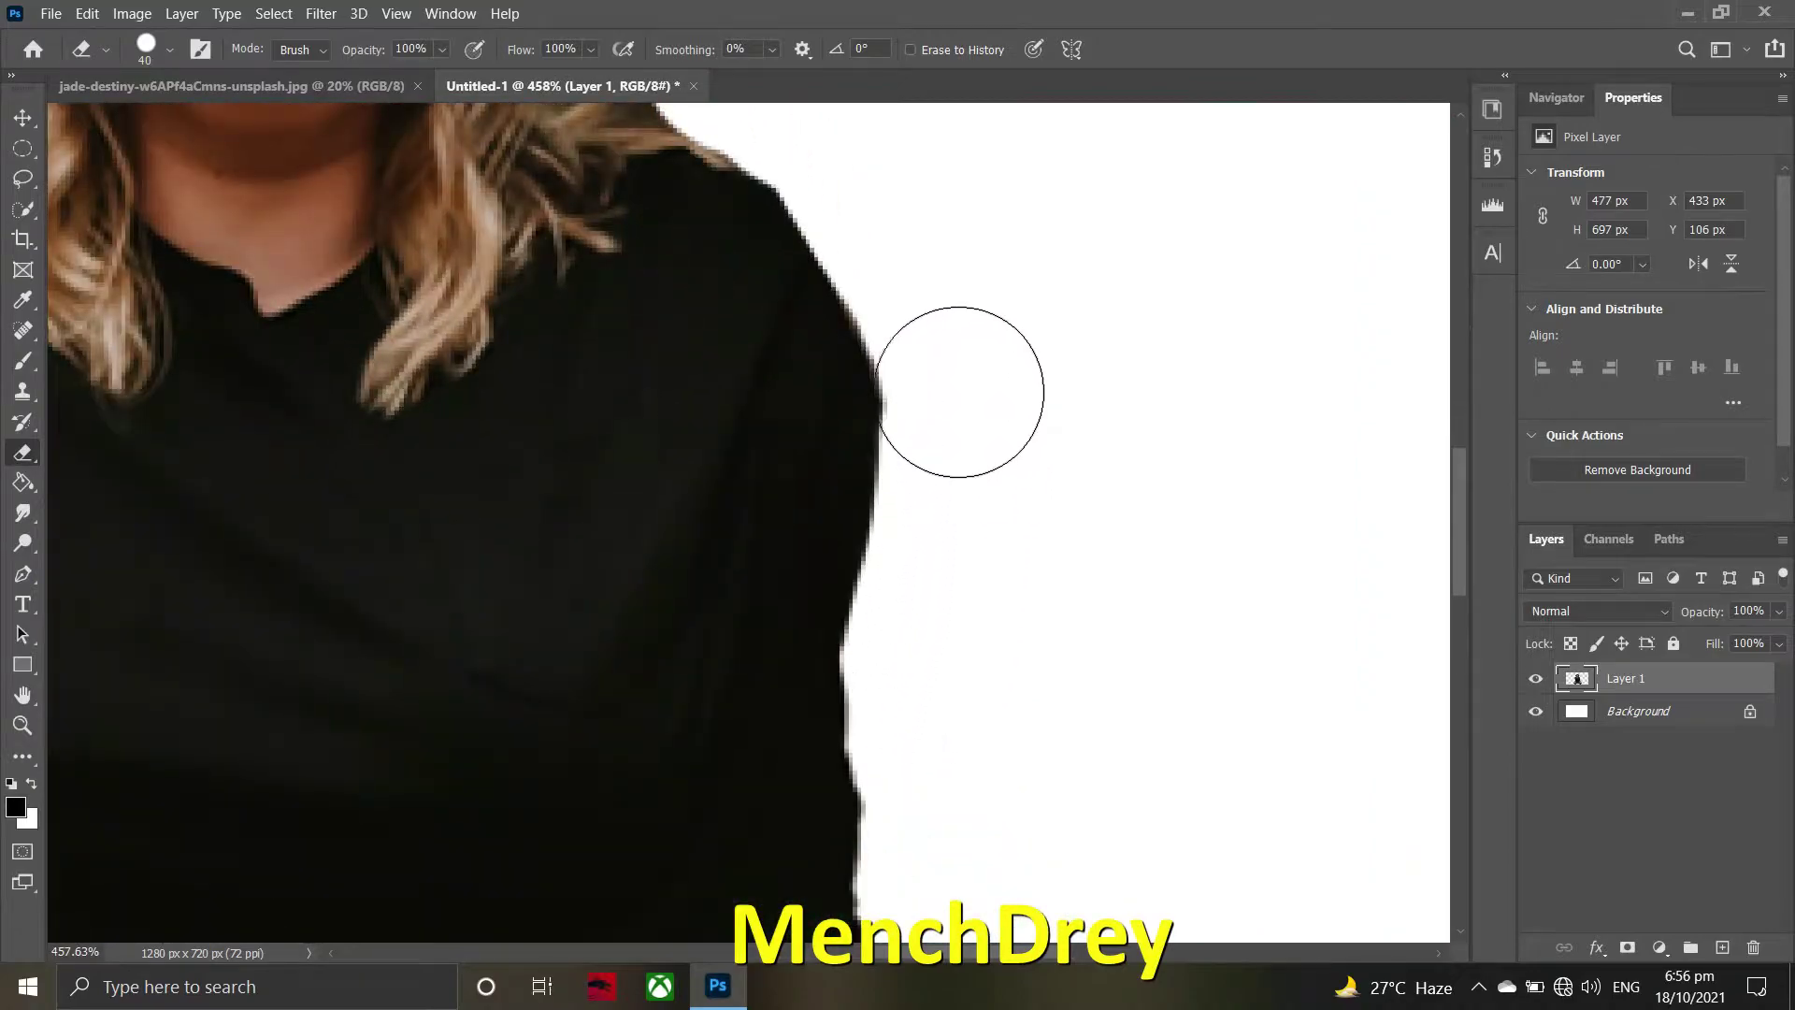
scroll(965, 436, "down", 3)
scroll(401, 620, "up", 4)
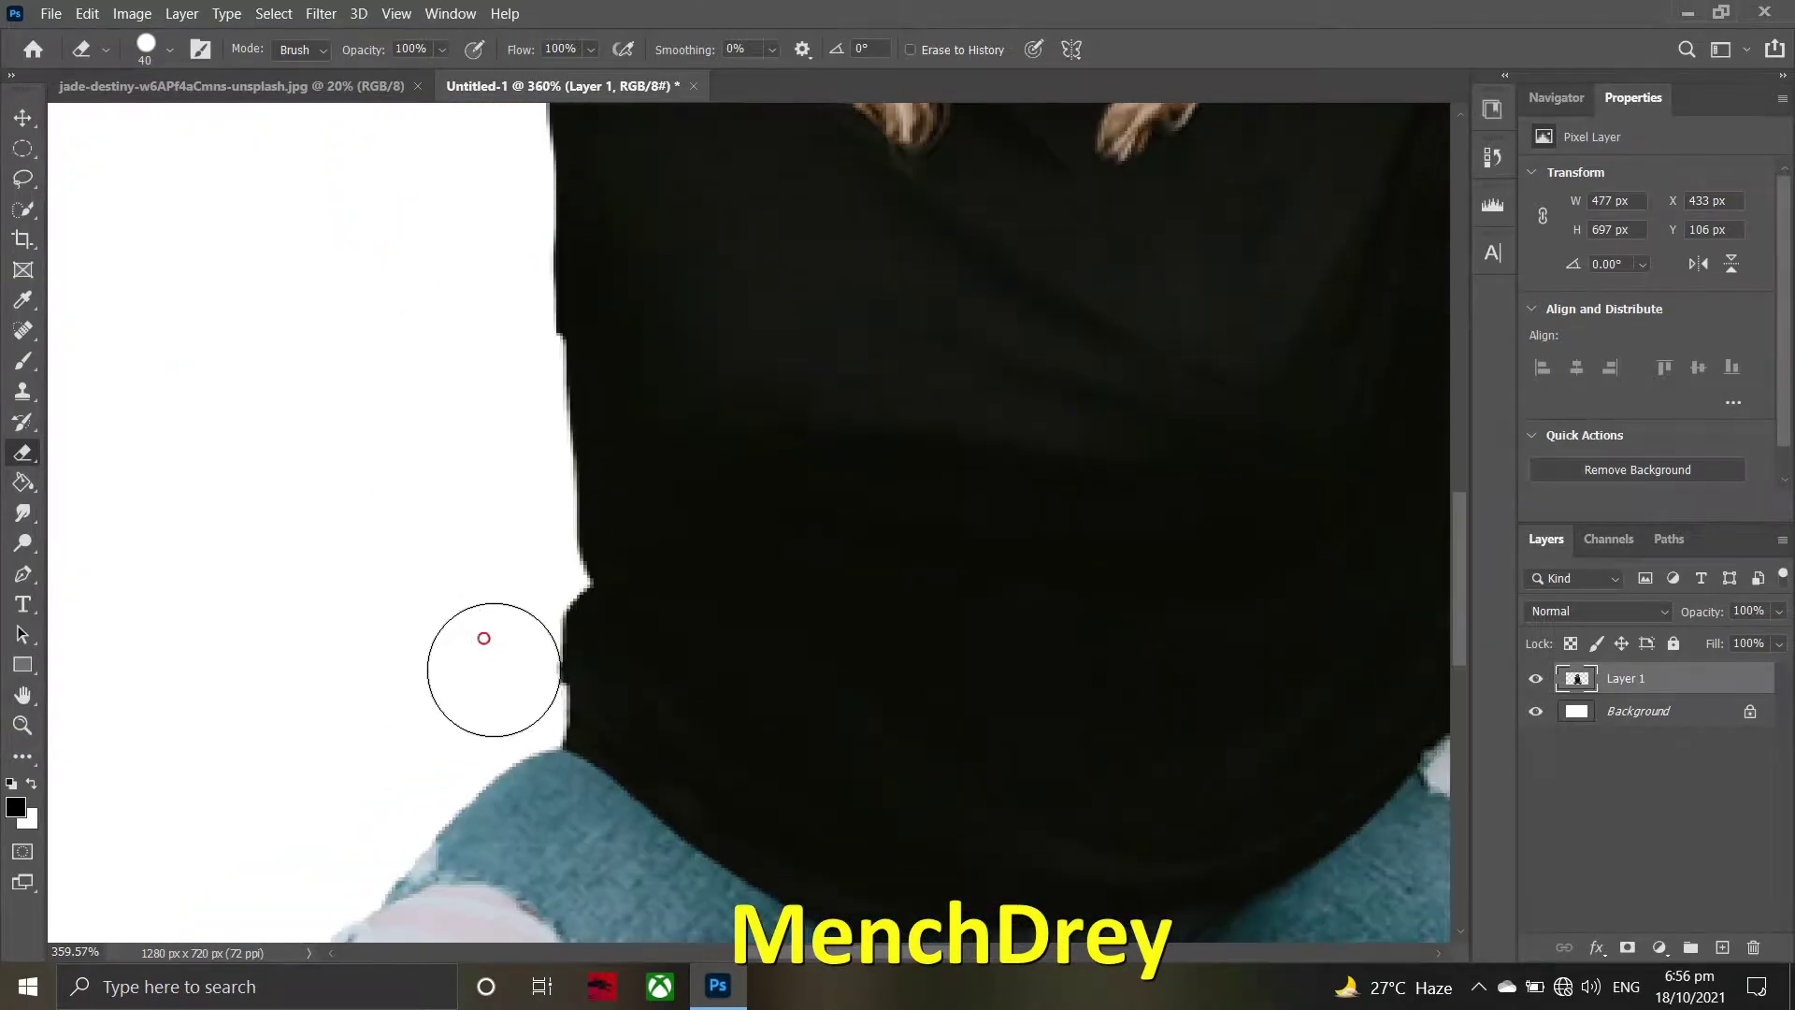
scroll(484, 681, "down", 3)
scroll(361, 296, "up", 4)
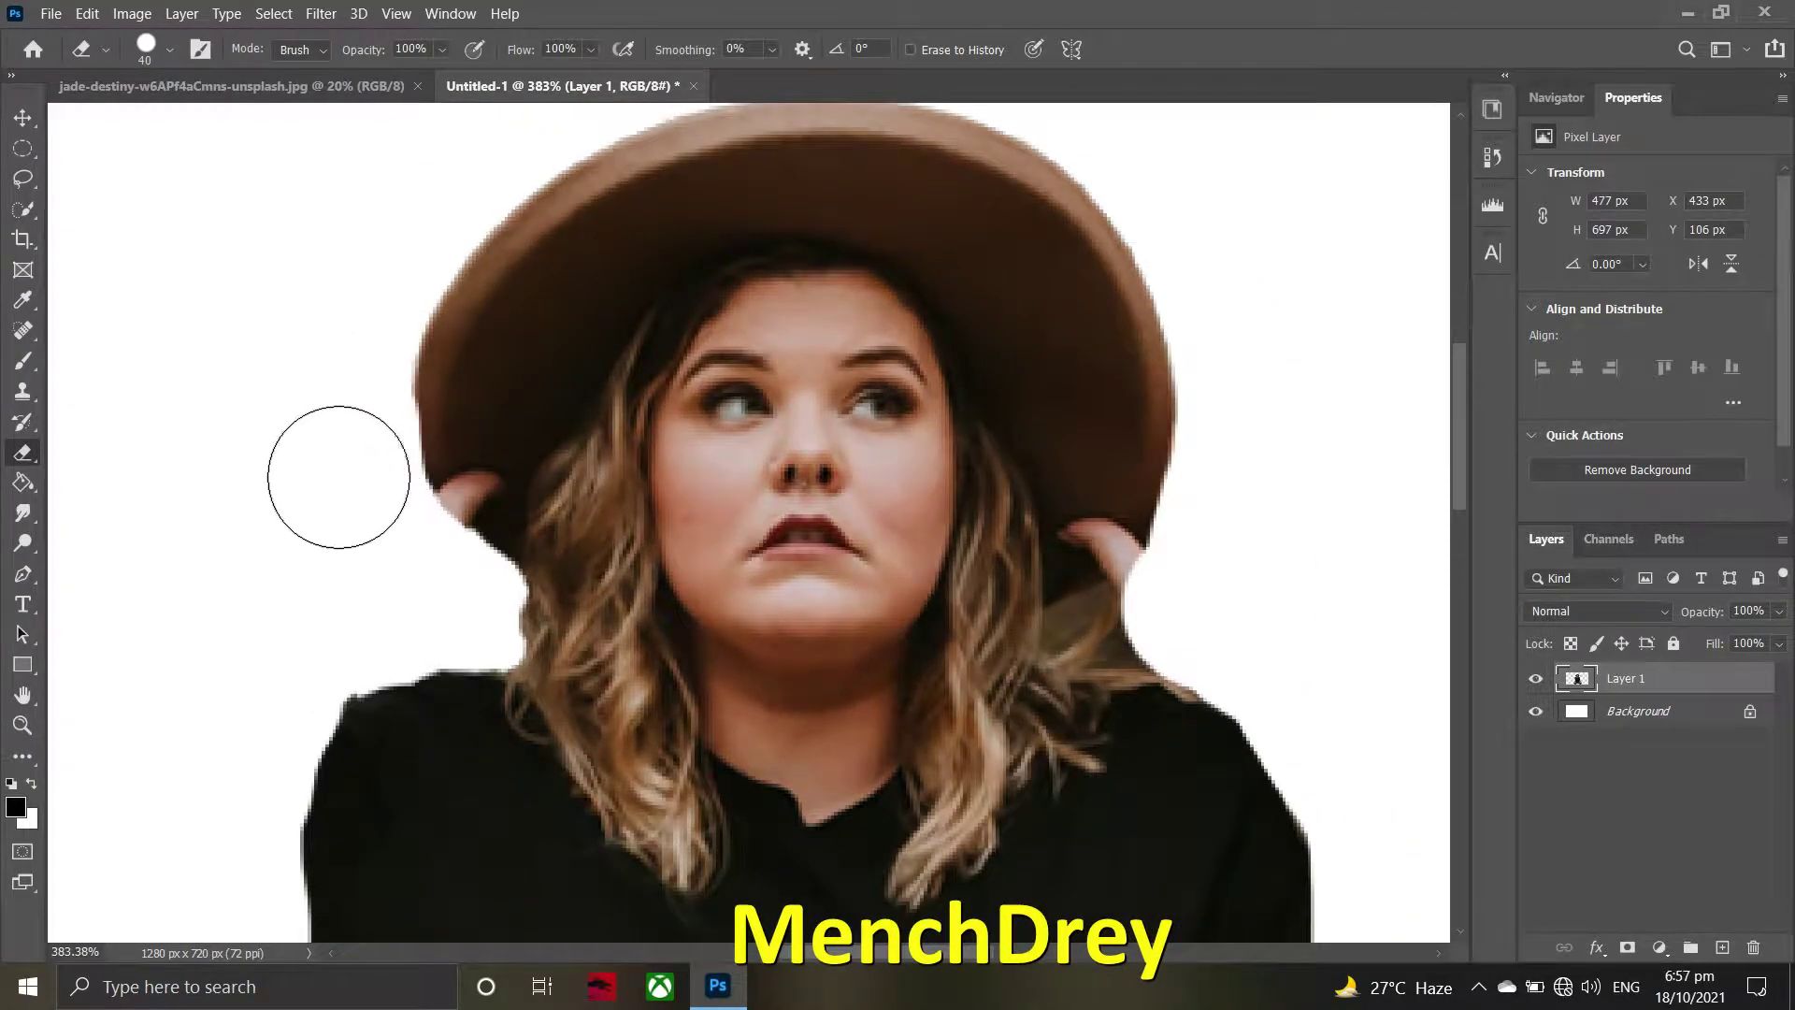
- Select the hair left of the face and erase stray pixels above the head and along the hair edge
left_click(23, 209)
left_click_drag(598, 524, 637, 365)
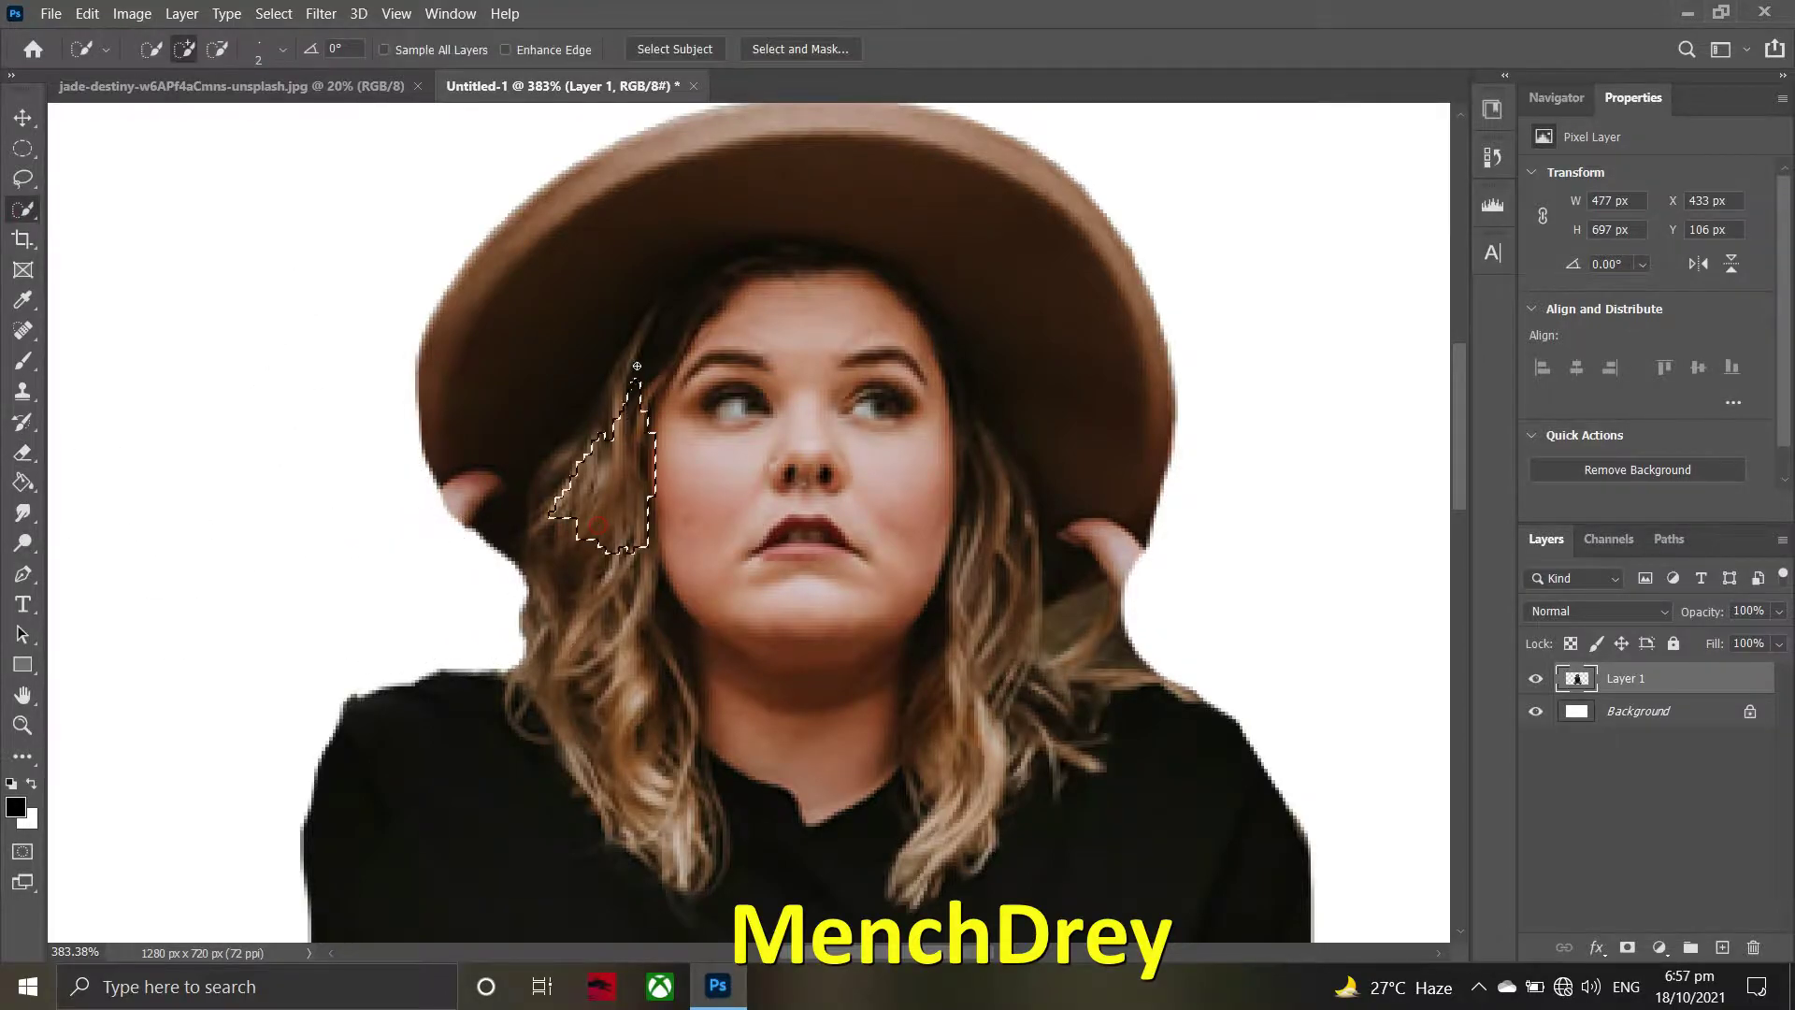
key("e")
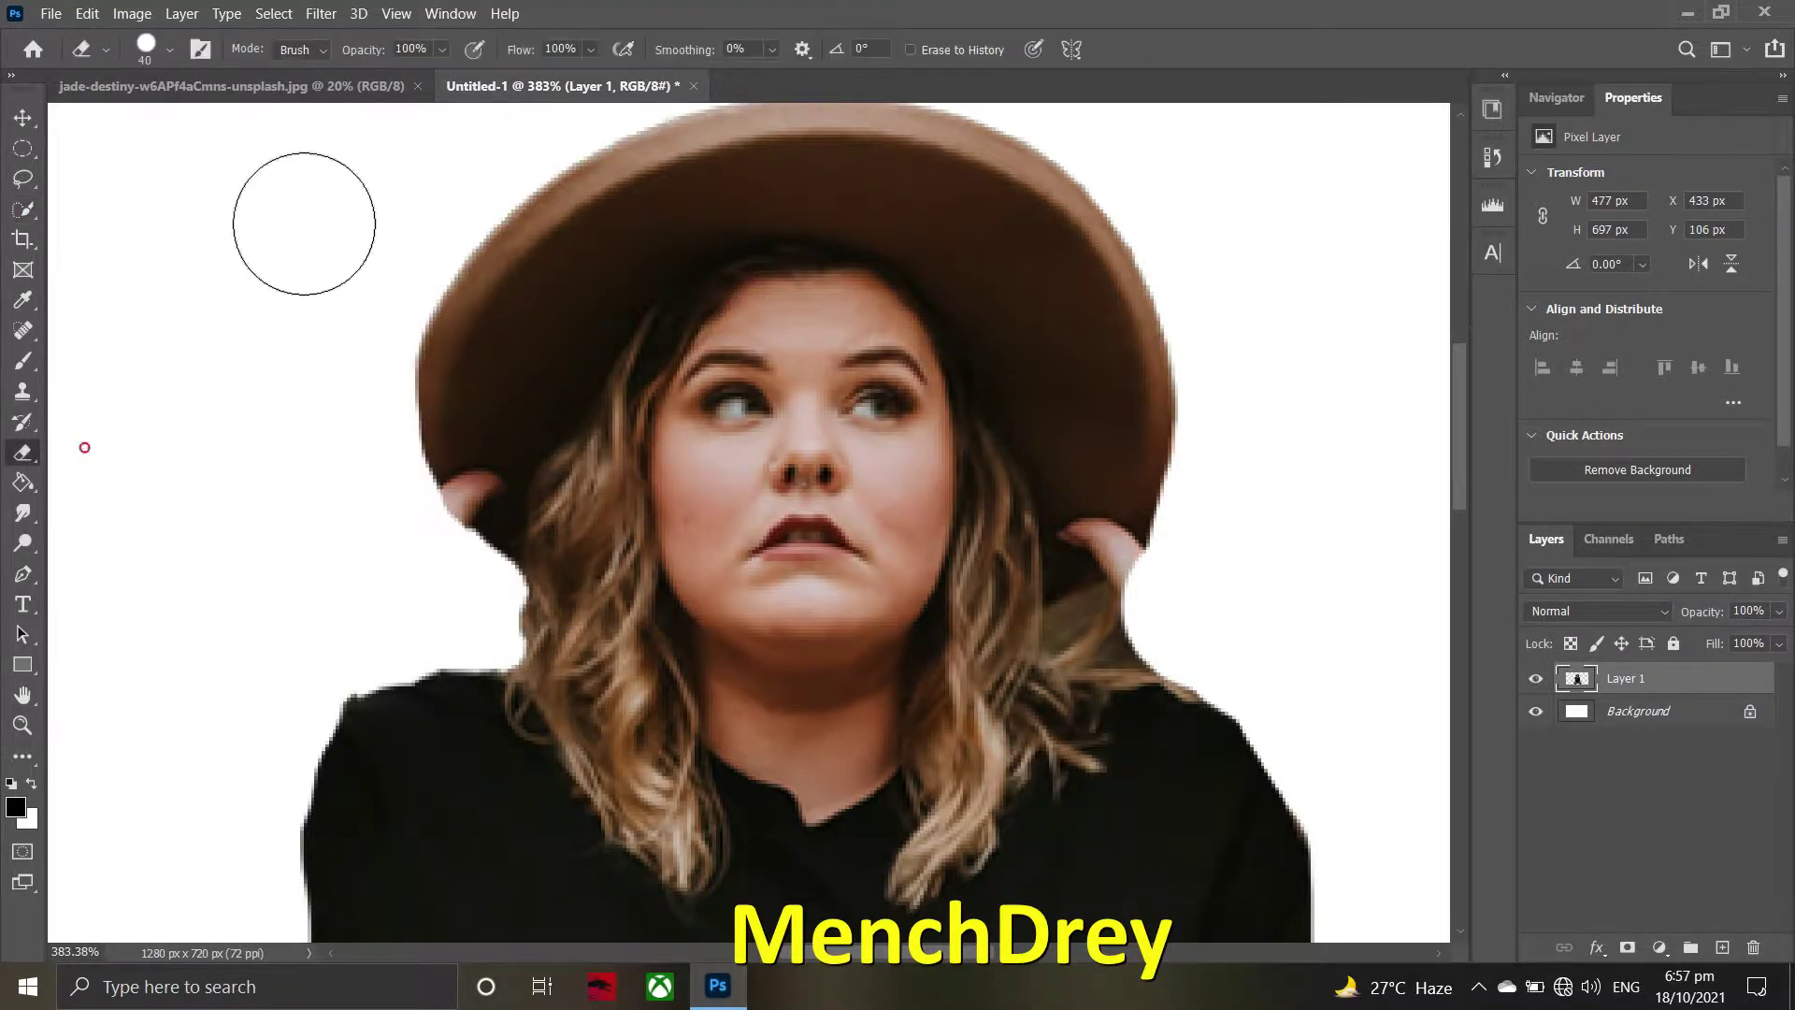
scroll(913, 177, "up", 1)
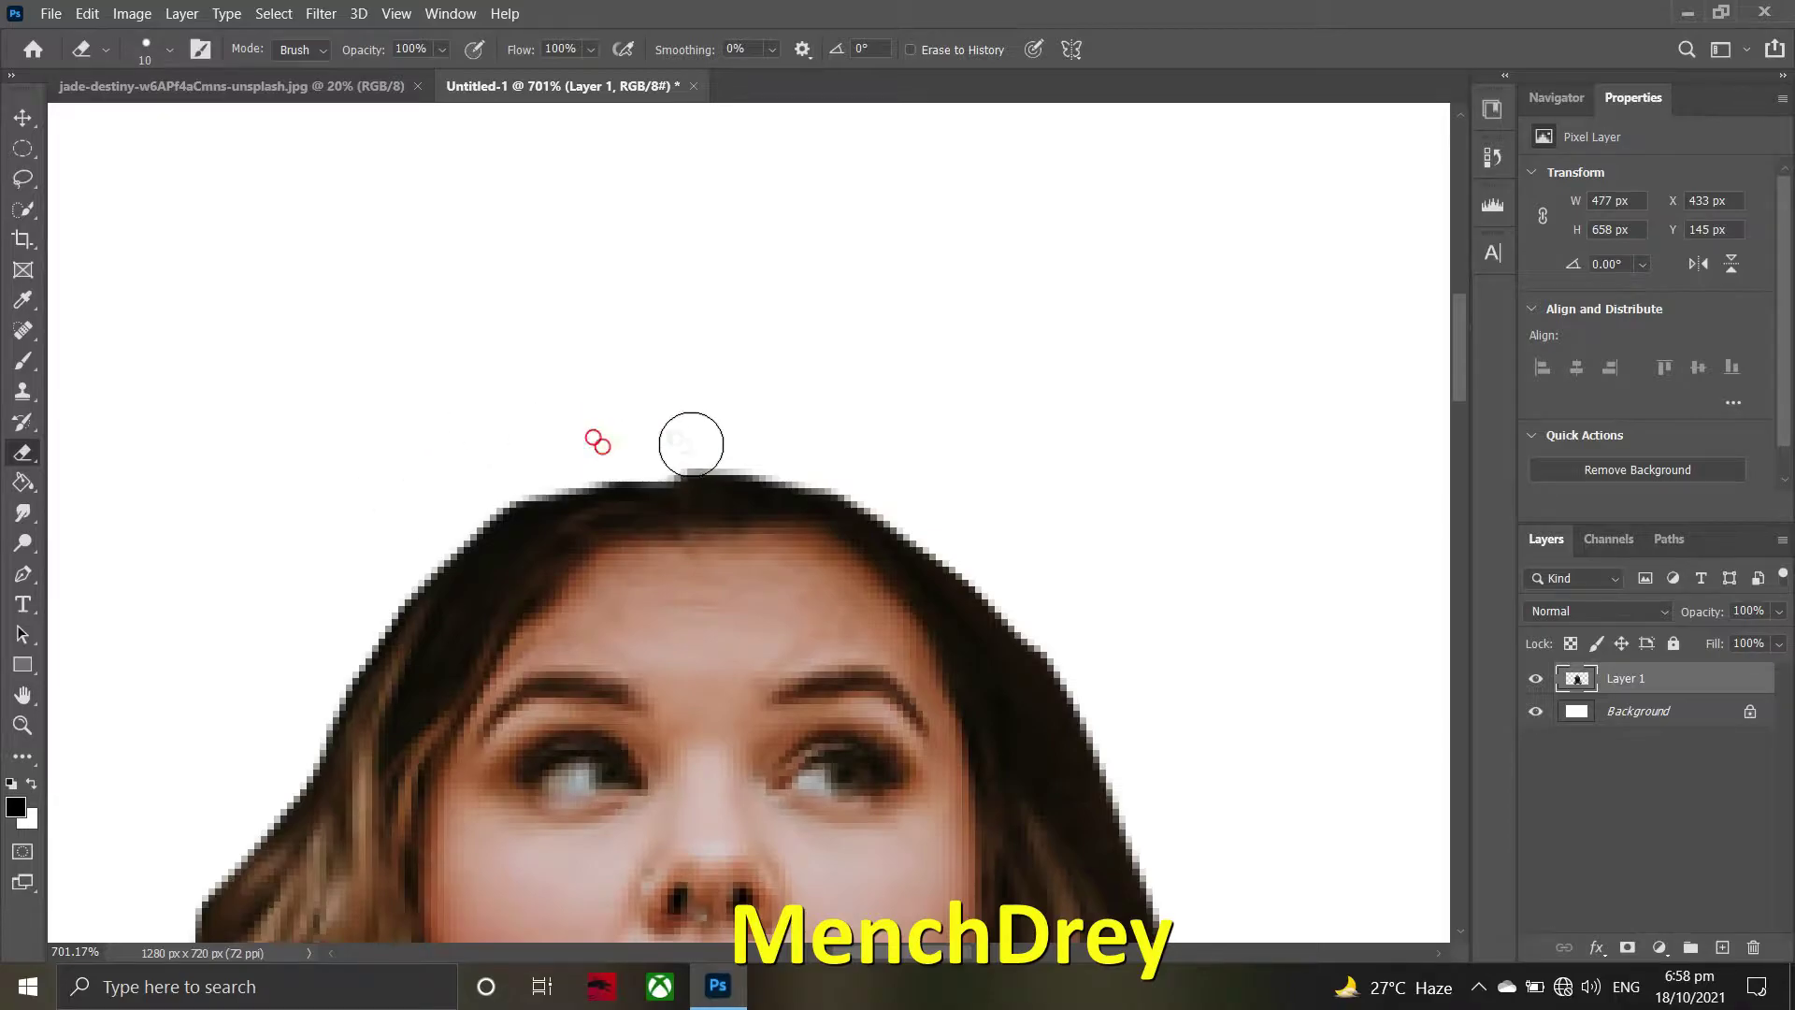
left_click(691, 444)
scroll(1029, 406, "down", 3)
left_click_drag(1071, 515, 1029, 355)
scroll(1172, 433, "down", 3)
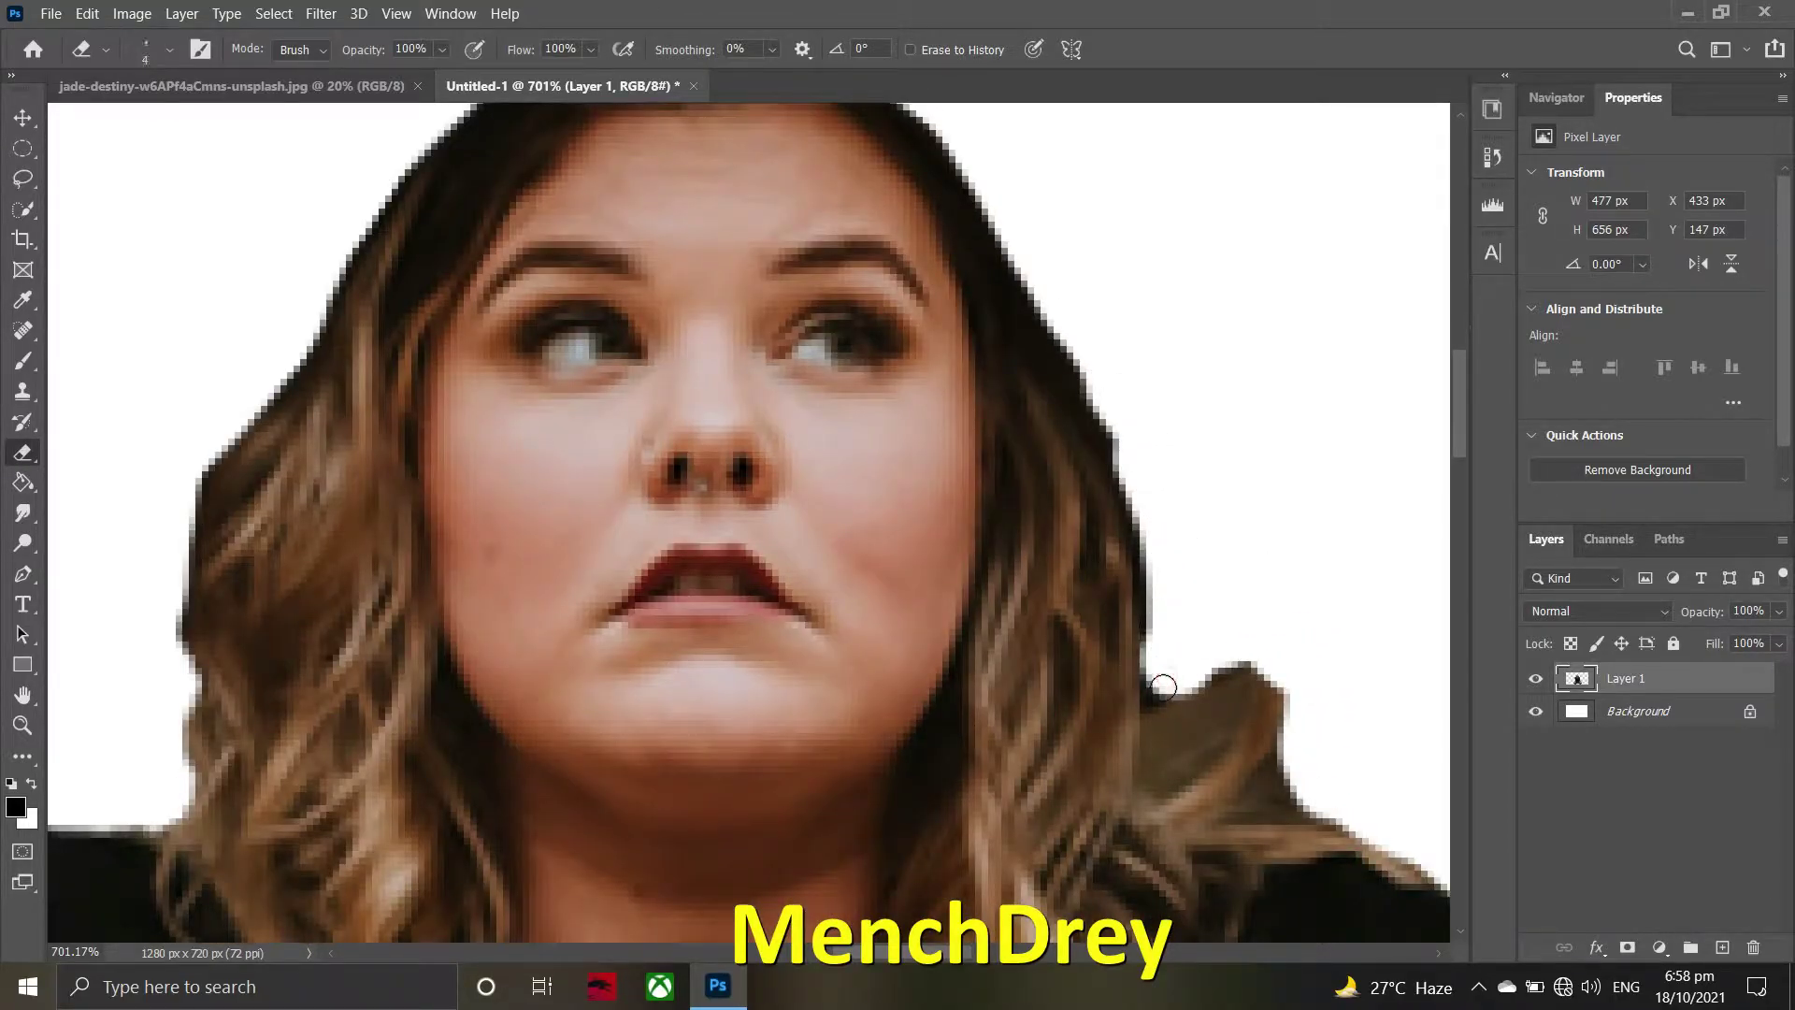
left_click_drag(1069, 356, 974, 209)
scroll(974, 210, "up", 2)
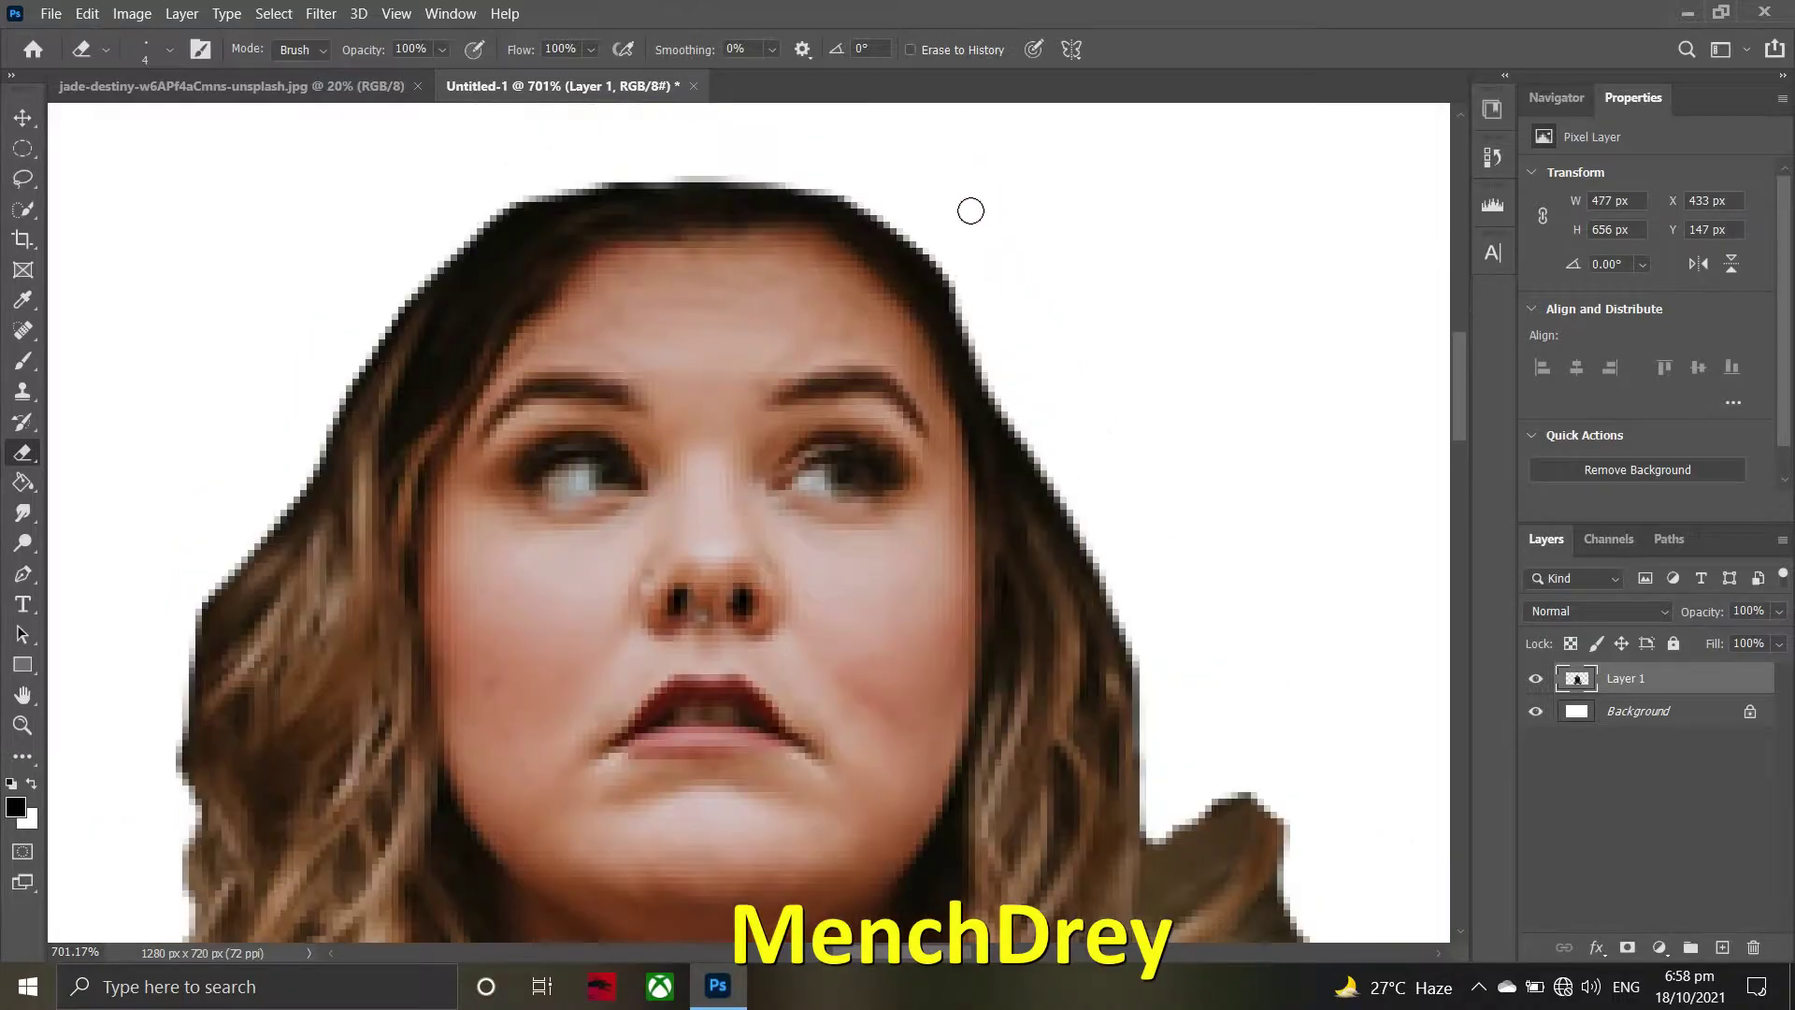
scroll(341, 333, "down", 3)
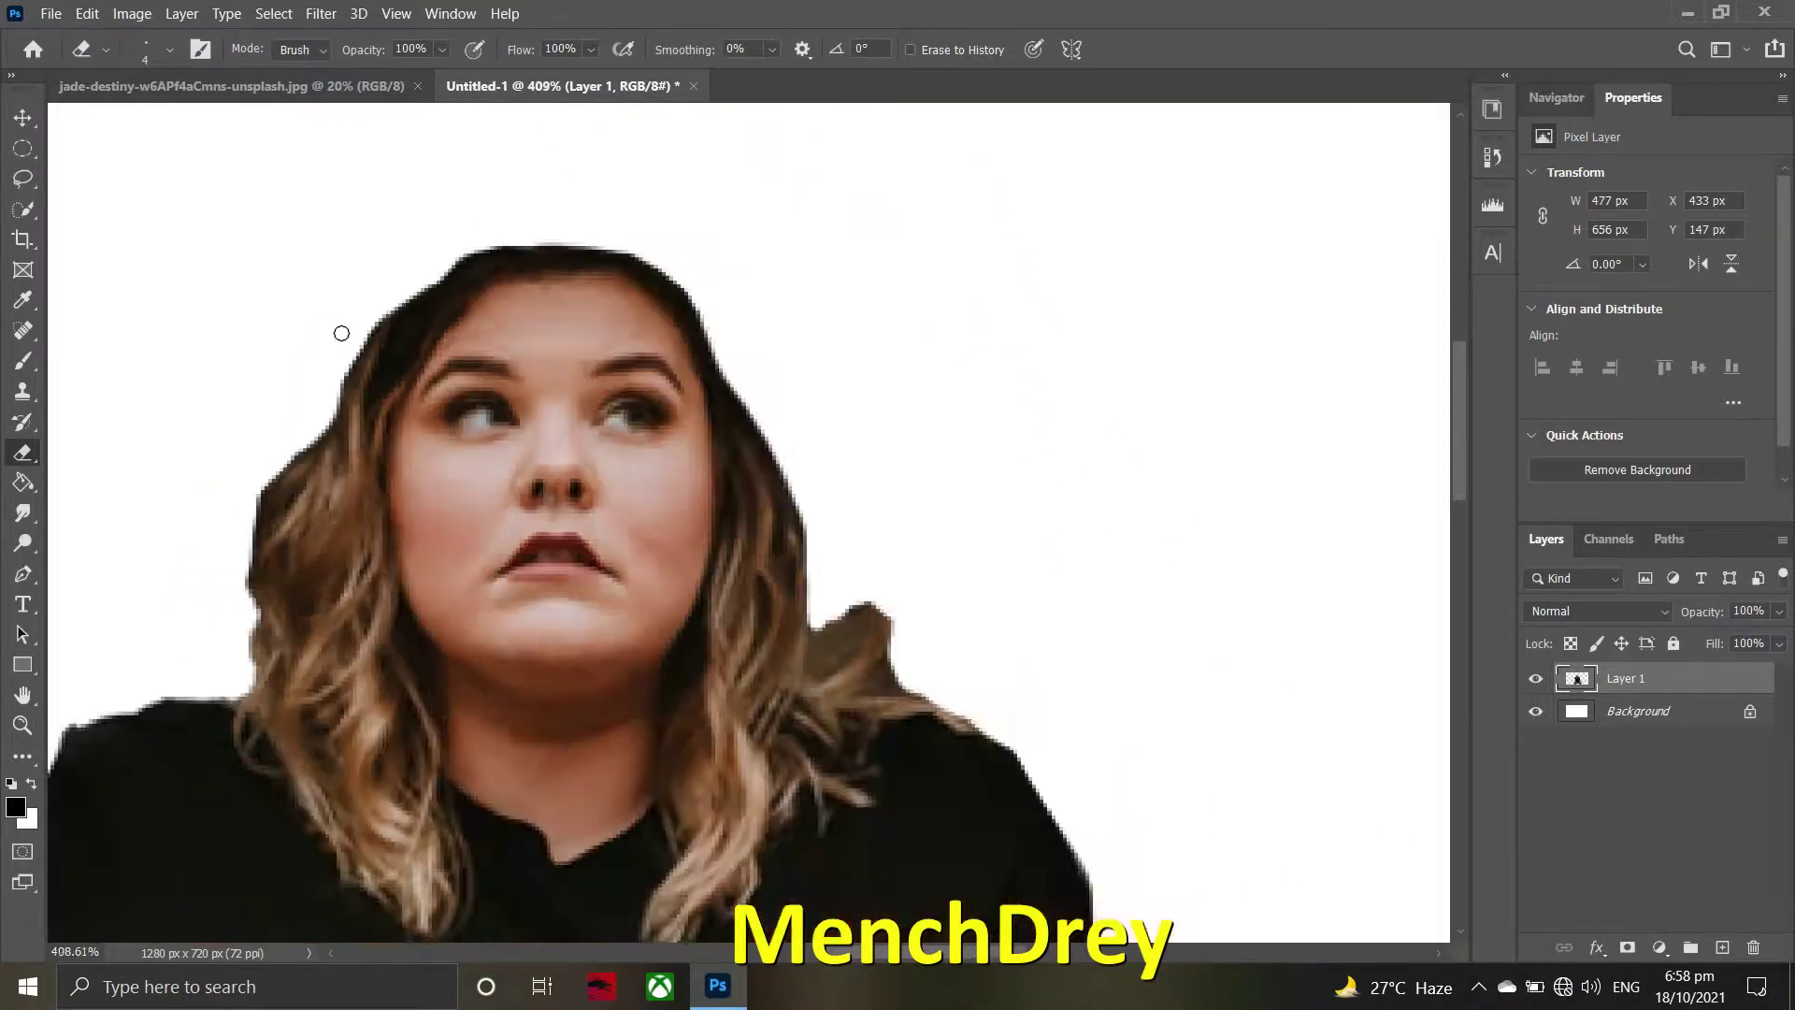
scroll(392, 436, "up", 3)
scroll(932, 602, "right", 3)
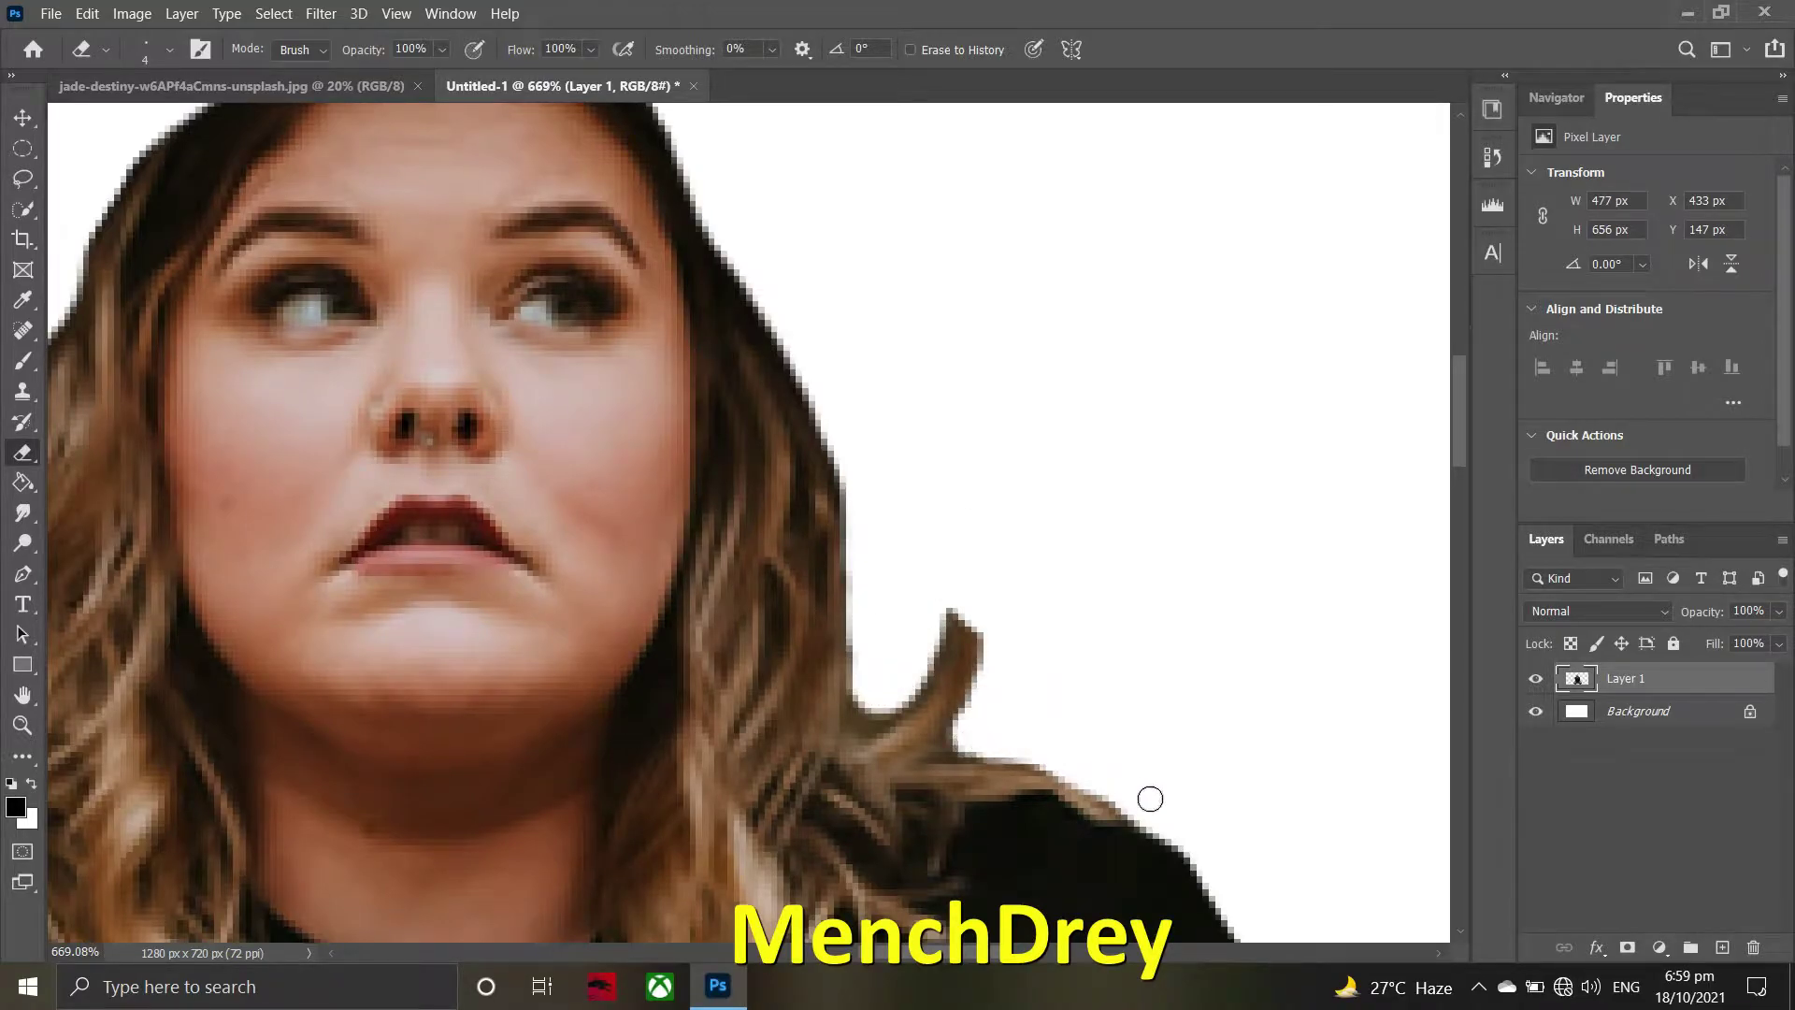
scroll(1151, 799, "down", 2)
scroll(902, 489, "down", 2)
scroll(890, 513, "down", 2)
key("w")
scroll(566, 657, "up", 5)
- Extend the hair selection to take in the strand on her shoulder
scroll(566, 656, "down", 2)
scroll(1160, 380, "down", 3)
scroll(832, 125, "up", 2)
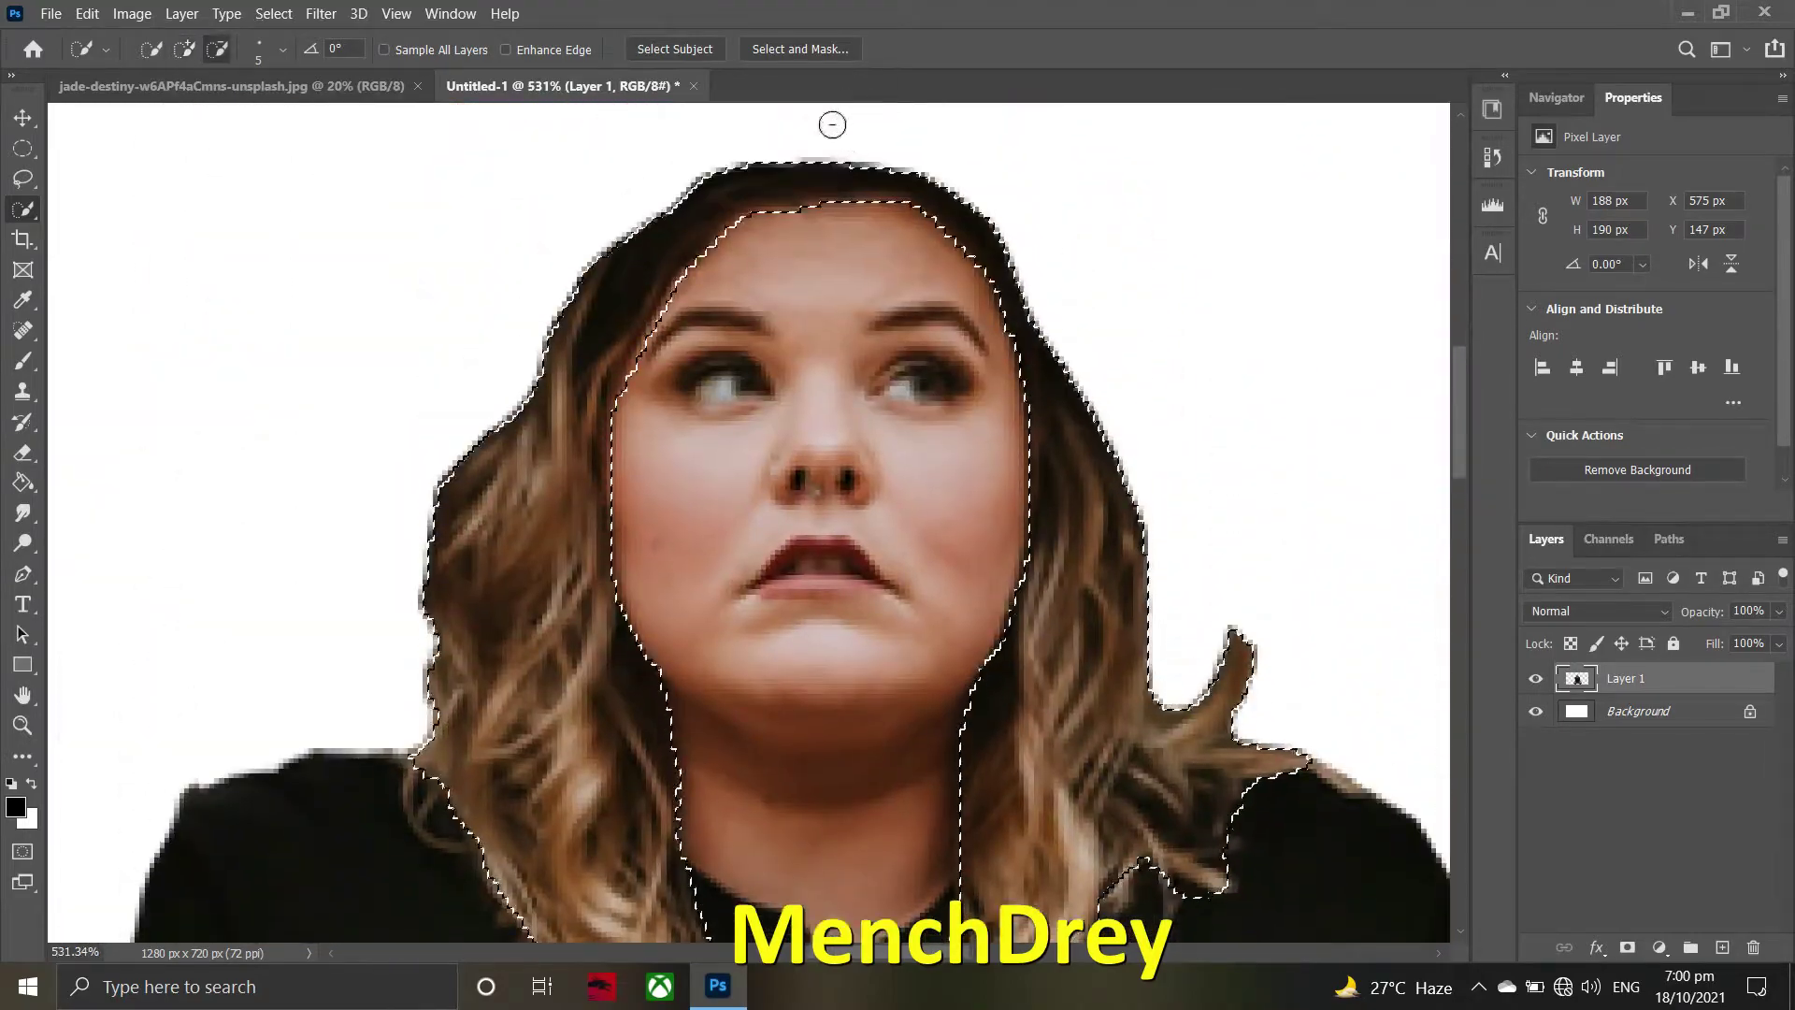
scroll(832, 125, "up", 3)
scroll(438, 716, "up", 1)
scroll(437, 716, "down", 2)
scroll(761, 180, "down", 3)
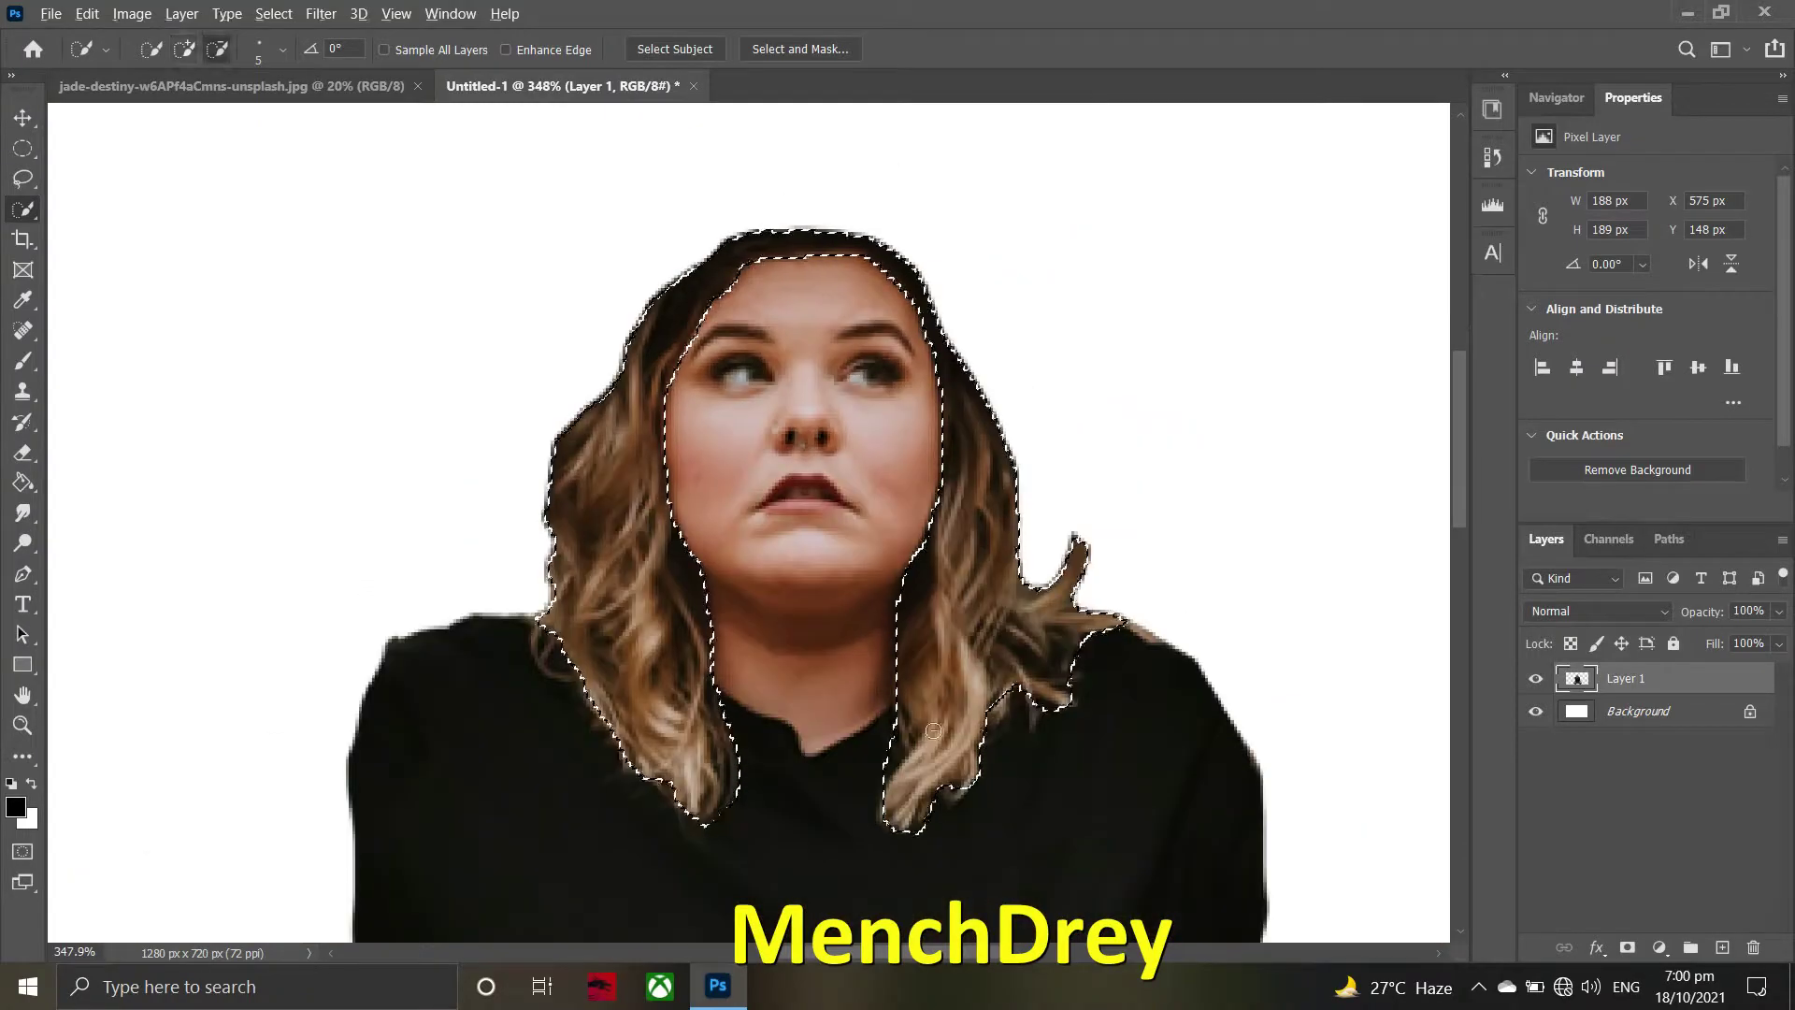
scroll(933, 731, "up", 1)
scroll(854, 725, "up", 1)
left_click_drag(1266, 420, 1322, 389)
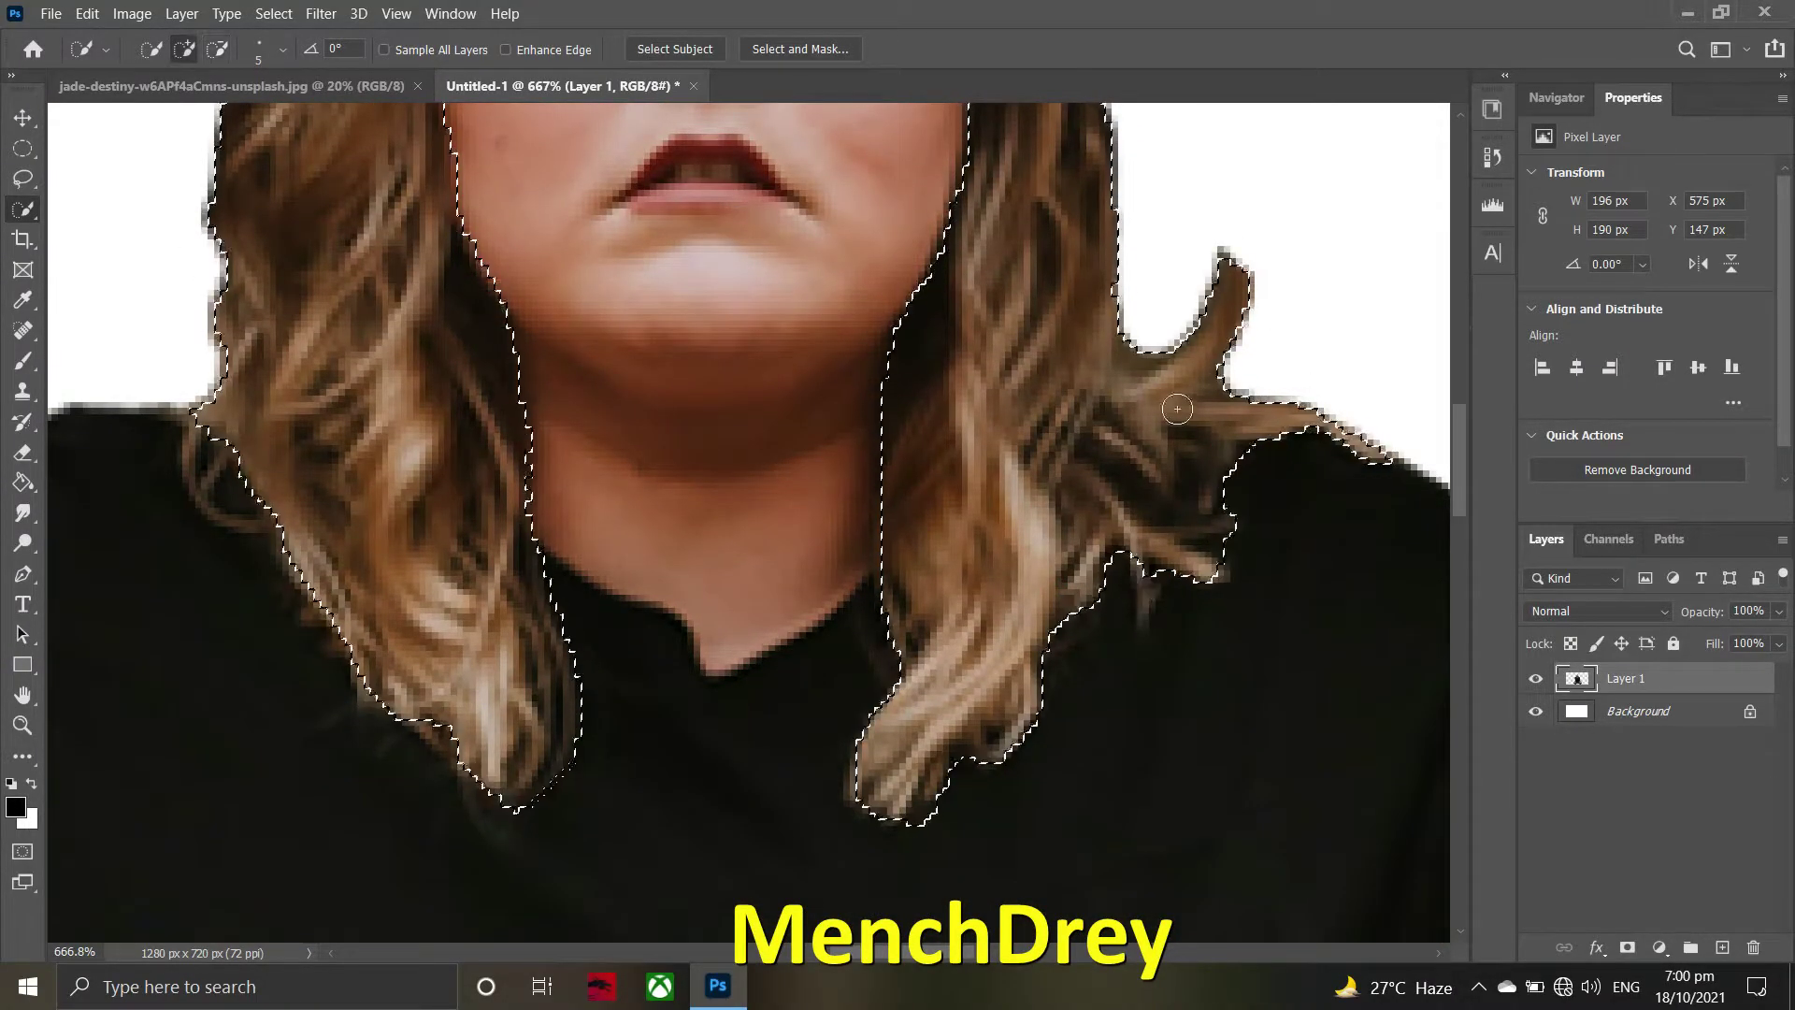
scroll(801, 733, "down", 2)
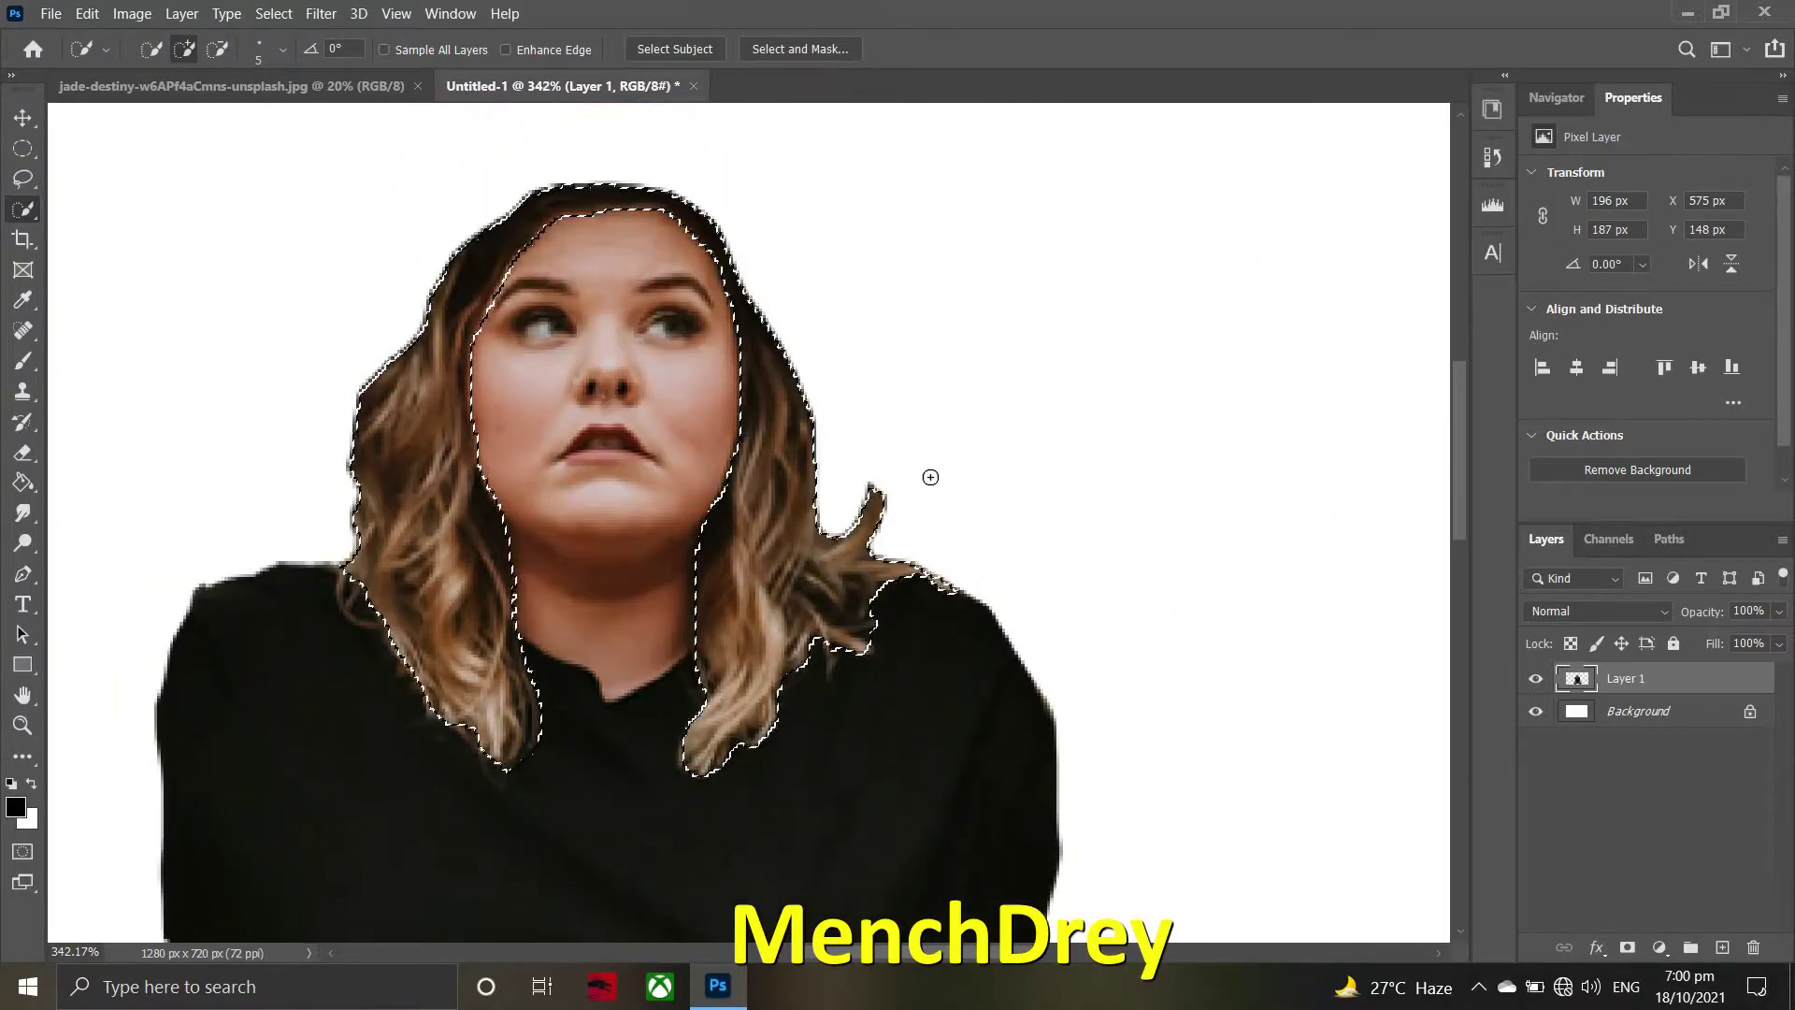
scroll(870, 480, "down", 2)
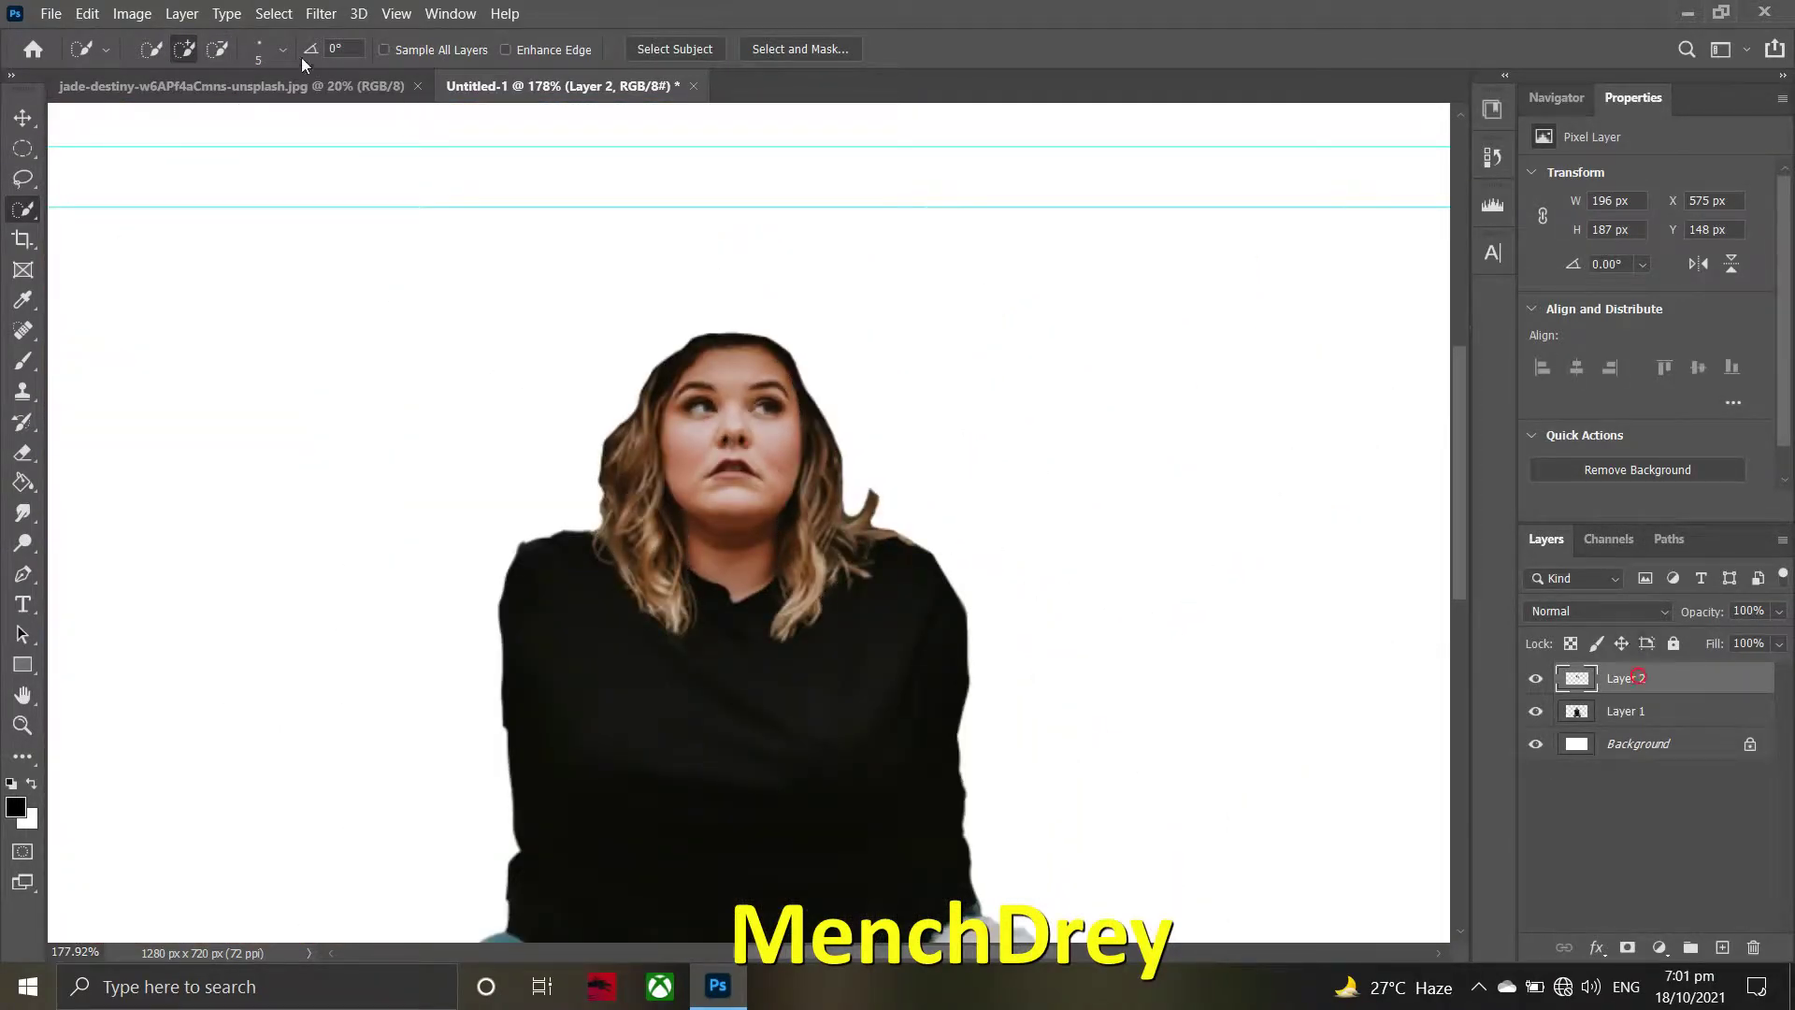
- Turn the hair hot pink with Hue/Saturation: hue about -50, saturation +100, lightness +18
left_click(132, 13)
left_click(412, 187)
left_click_drag(1430, 586, 1541, 586)
left_click_drag(1520, 520, 1386, 524)
mouse_move(1430, 645)
left_mouse_down()
mouse_move(1445, 647)
mouse_move(1423, 645)
left_mouse_up()
left_click_drag(1395, 529, 1386, 529)
left_click_drag(1541, 586, 1549, 586)
left_click_drag(1424, 645, 1442, 647)
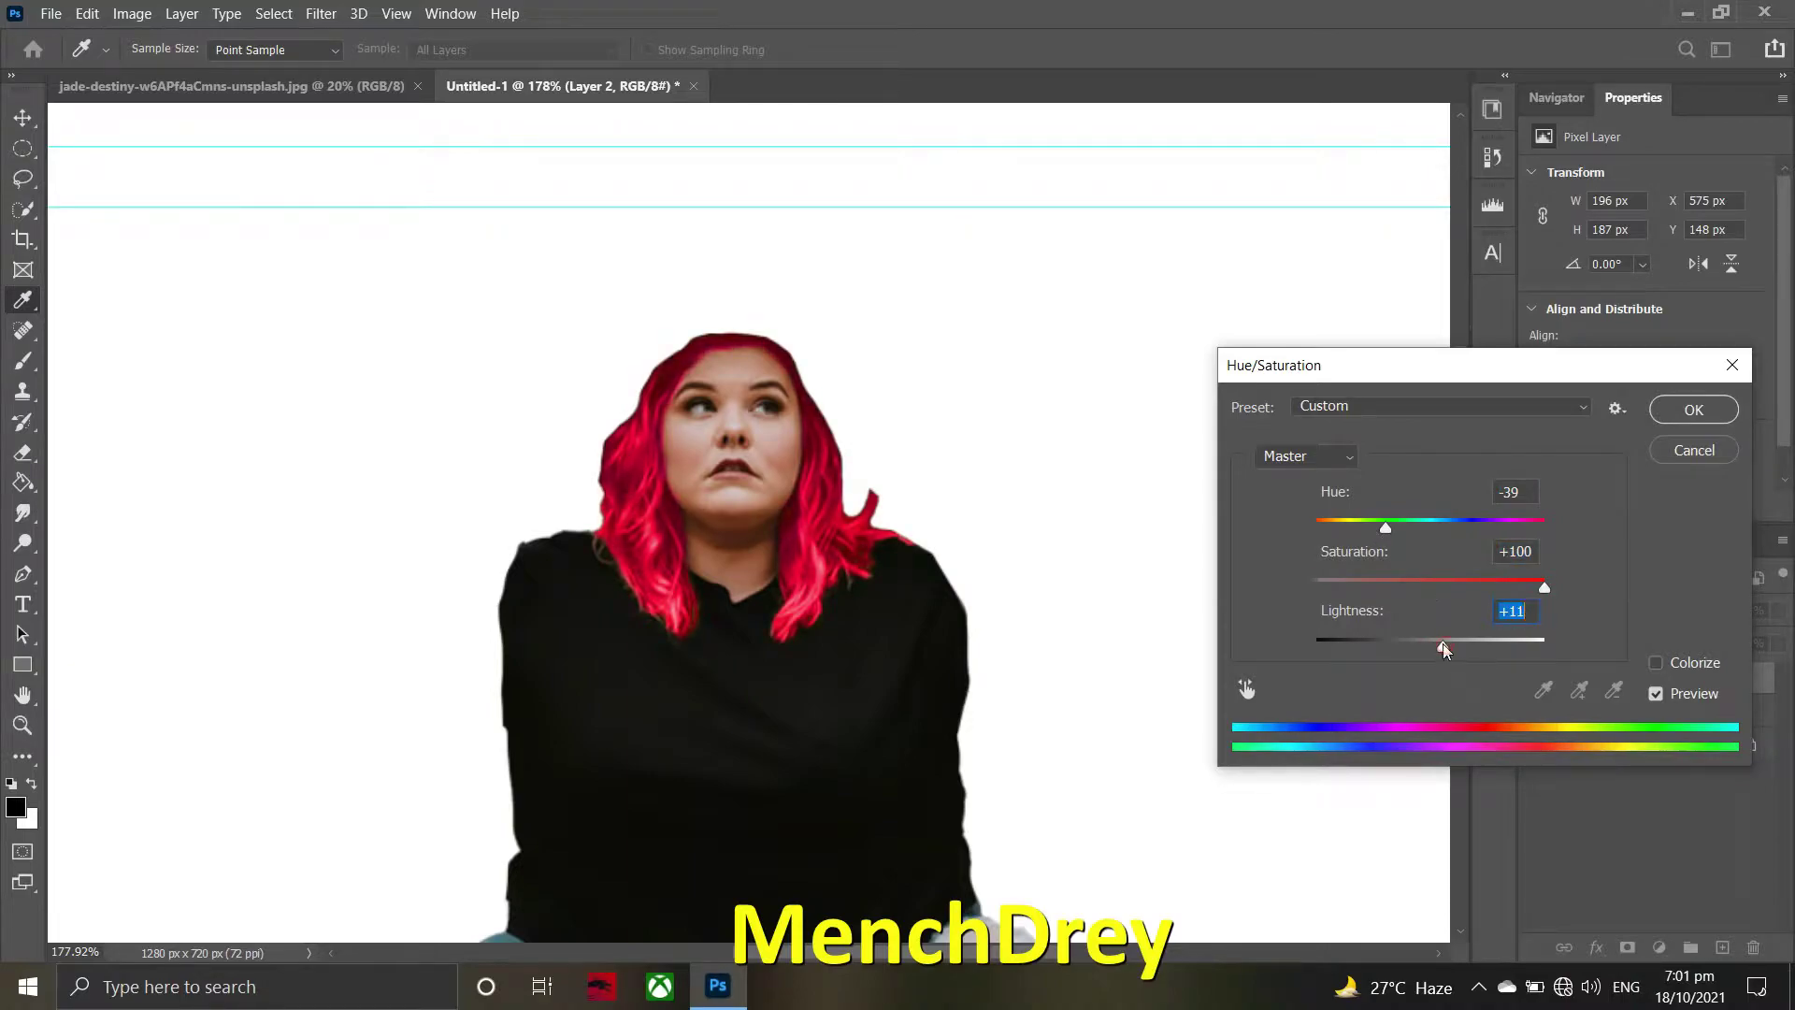
mouse_move(1386, 526)
left_mouse_down()
mouse_move(1410, 526)
mouse_move(1358, 530)
mouse_move(1399, 533)
left_mouse_up()
left_click_drag(1443, 646, 1441, 644)
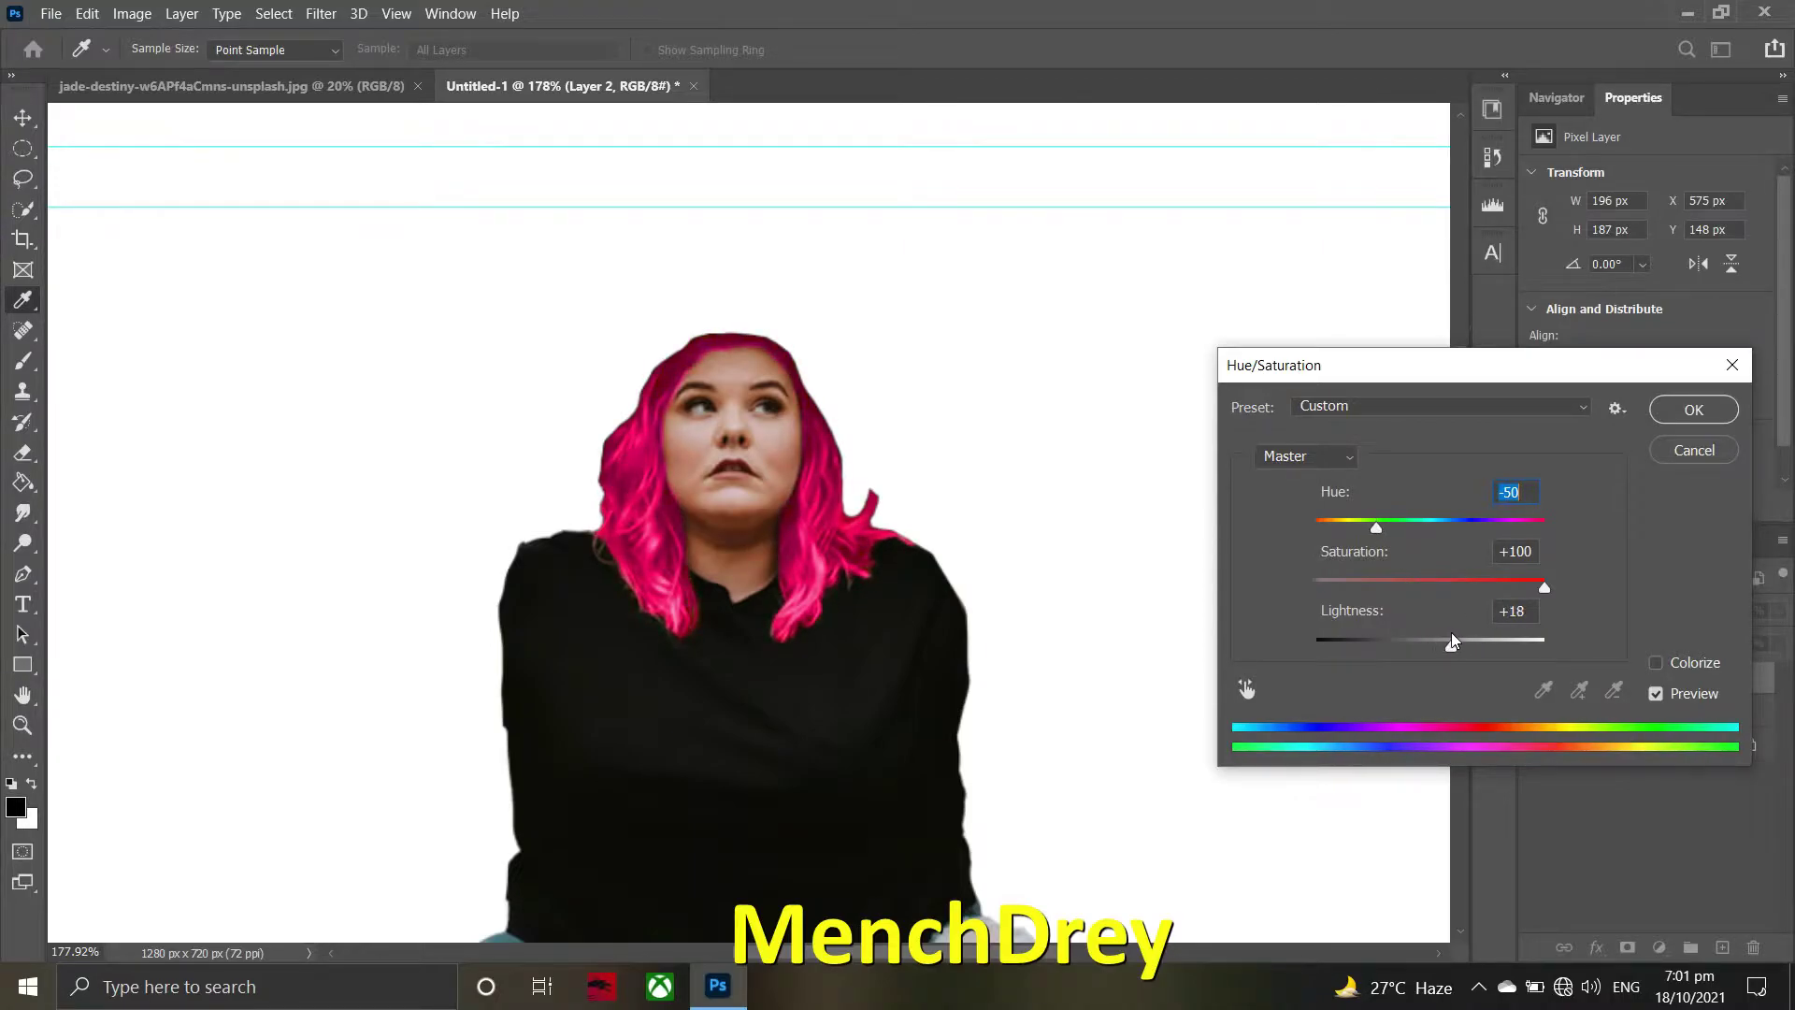
key("Return")
key("ctrl+0")
left_click(51, 14)
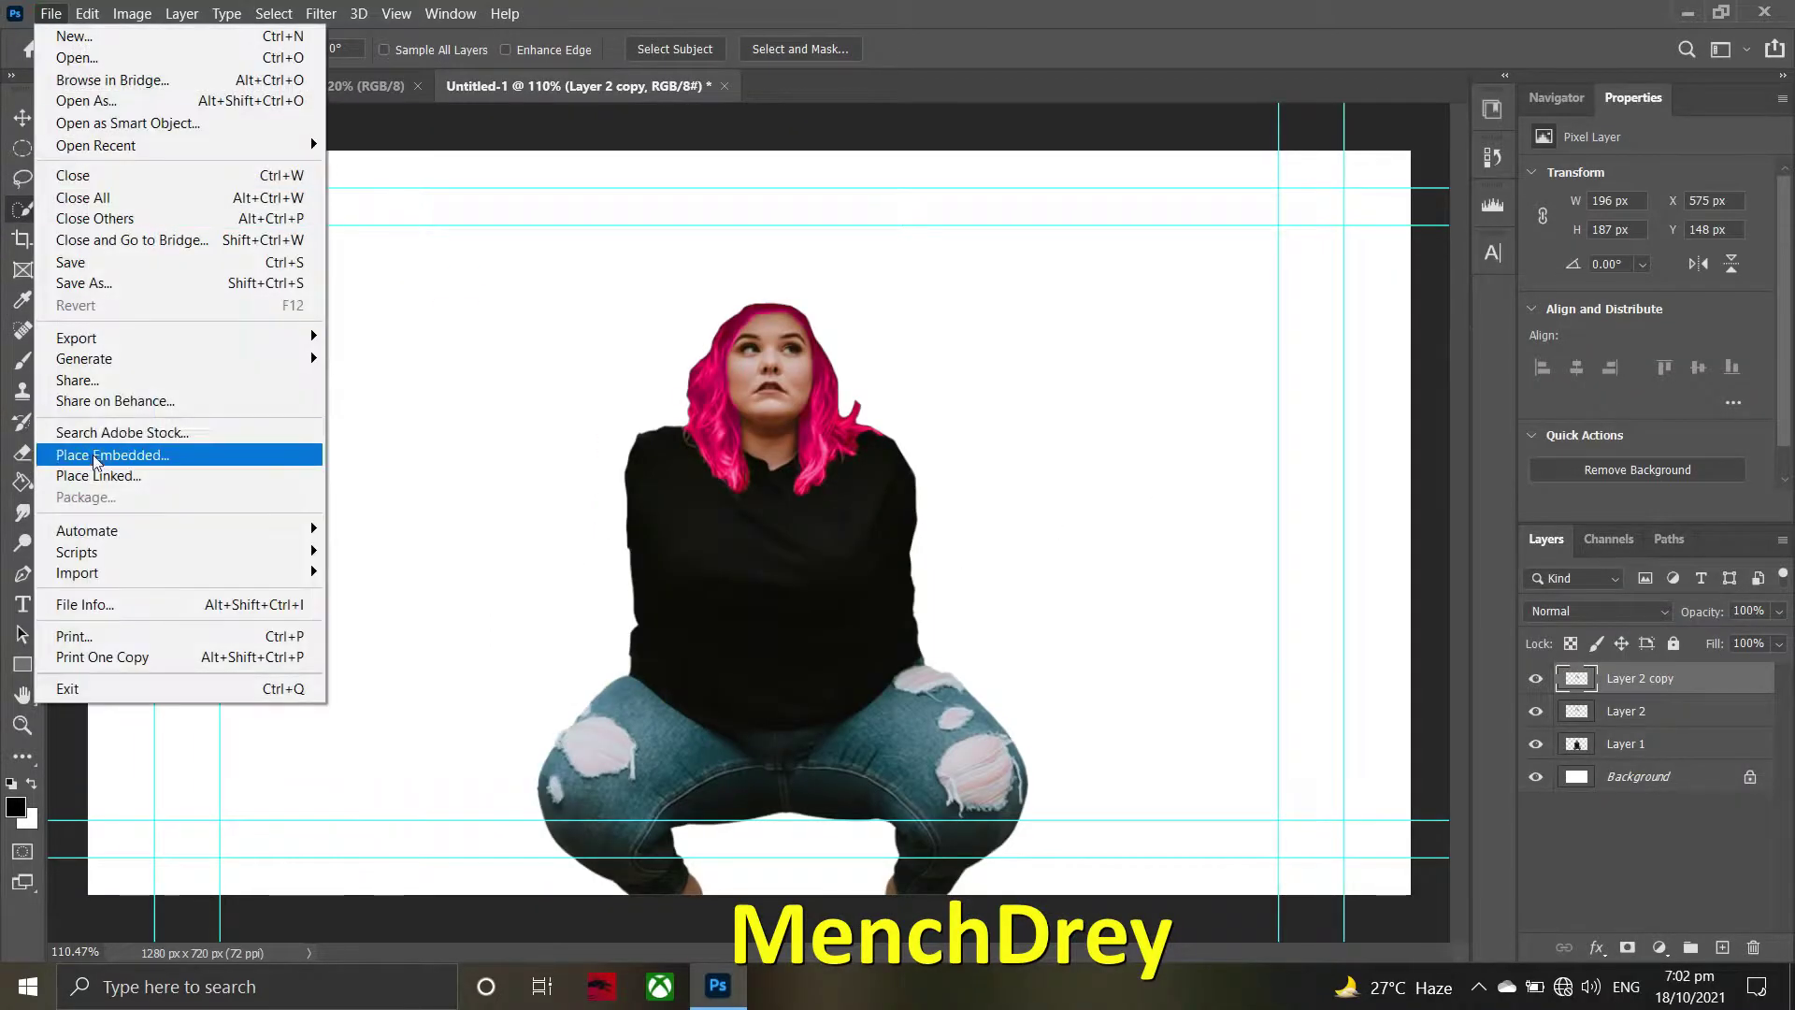
- Place the 'Big mom napoleon hat' image and scale it down onto her head
left_click(147, 476)
key("Return")
left_click_drag(814, 520, 815, 267)
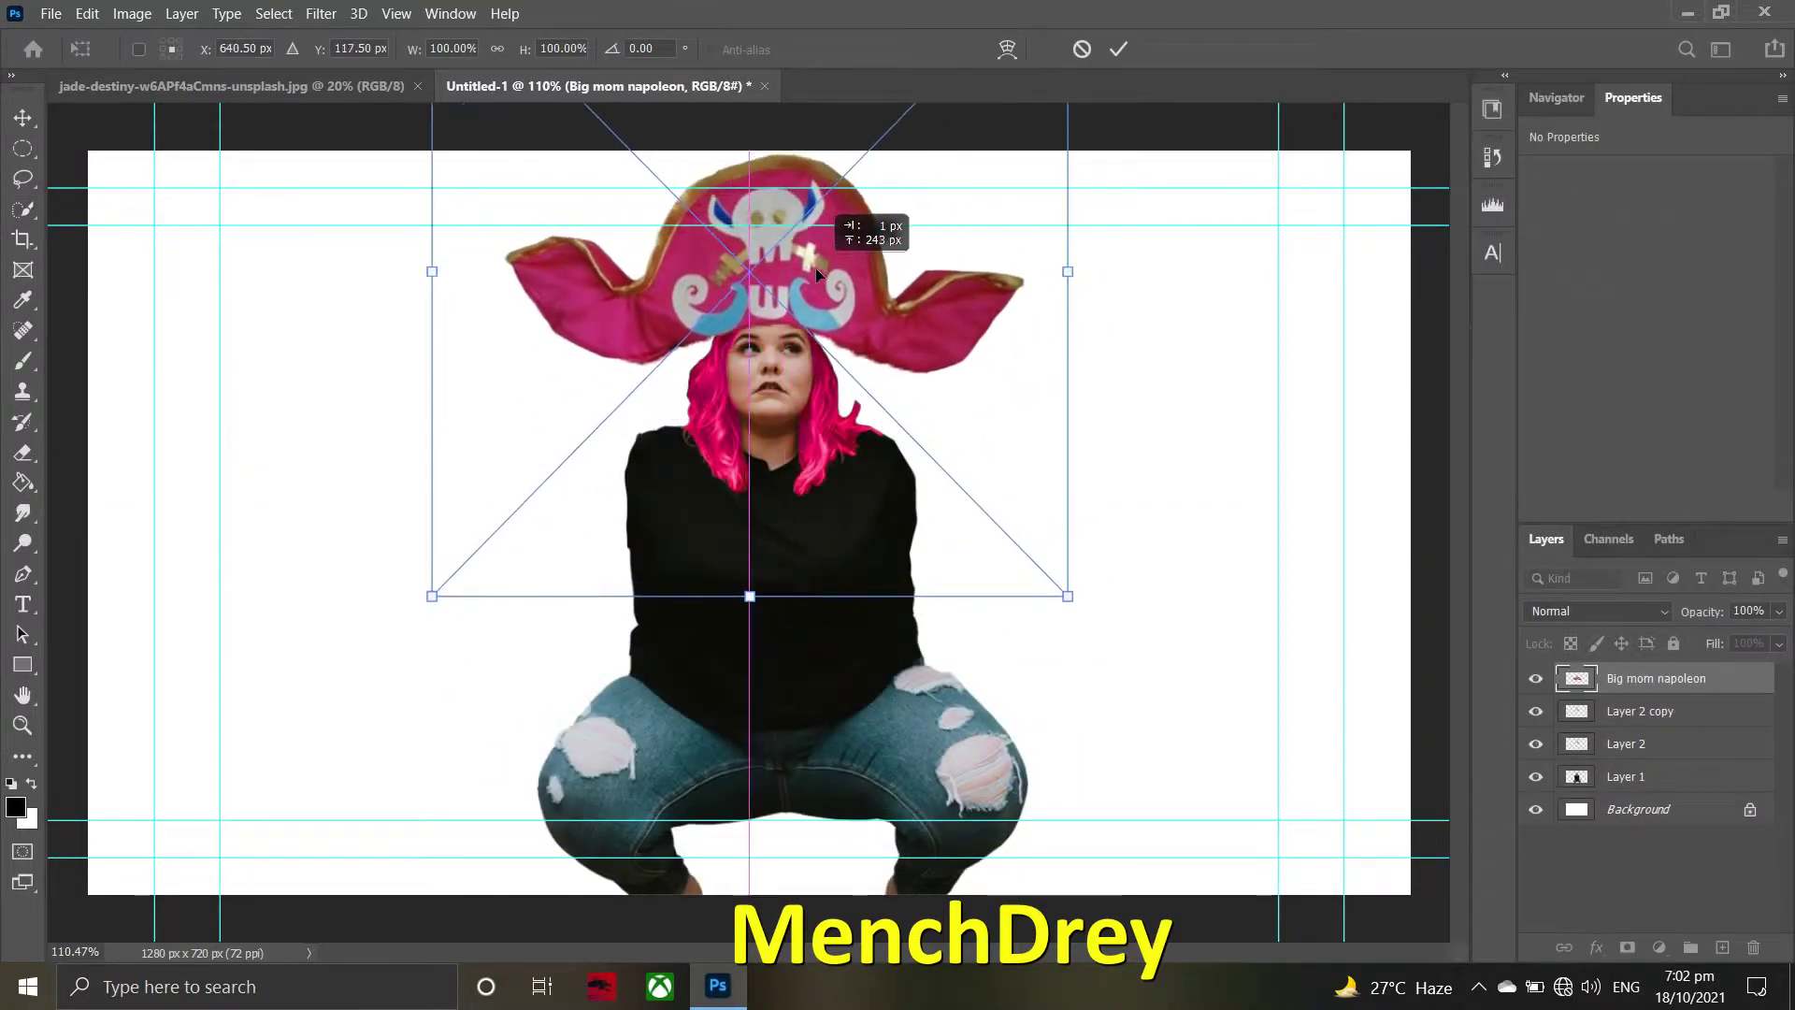
left_click_drag(1068, 588, 994, 540)
left_click_drag(879, 233, 874, 215)
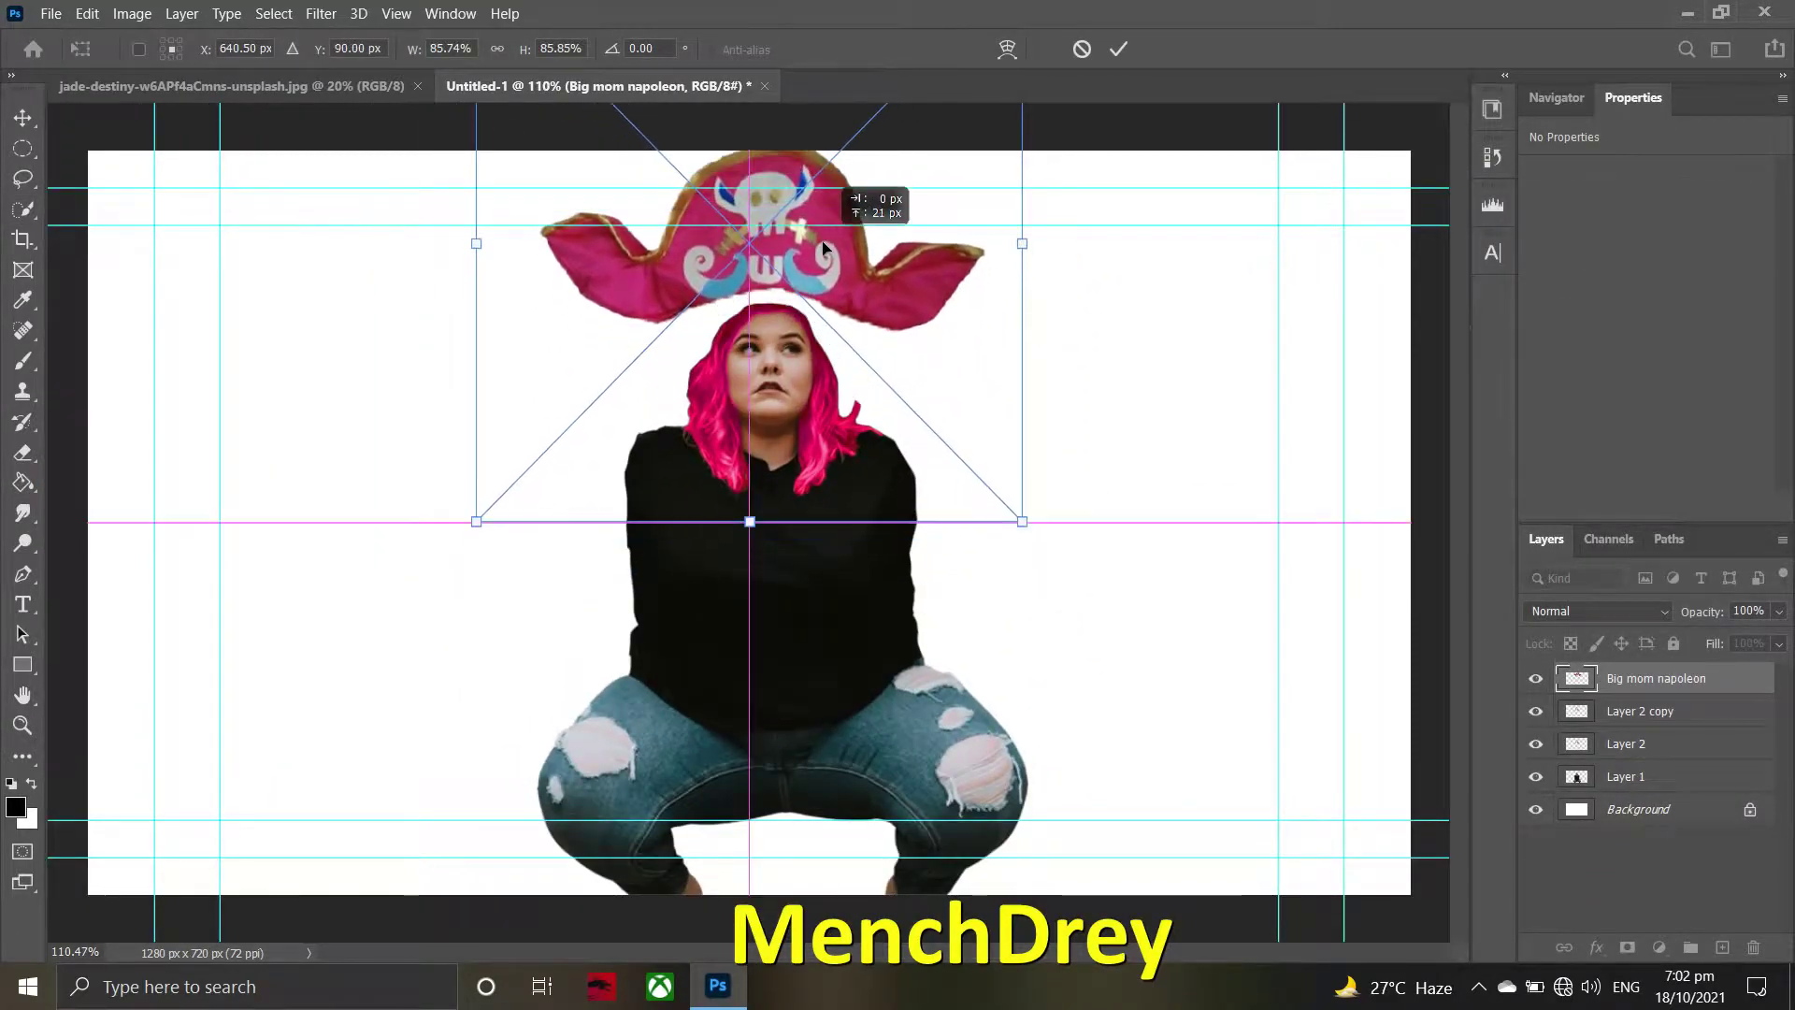
key("Return")
- Move the pink hair layer (Layer 2 copy) down onto the woman's head
key("w")
left_click(1627, 715)
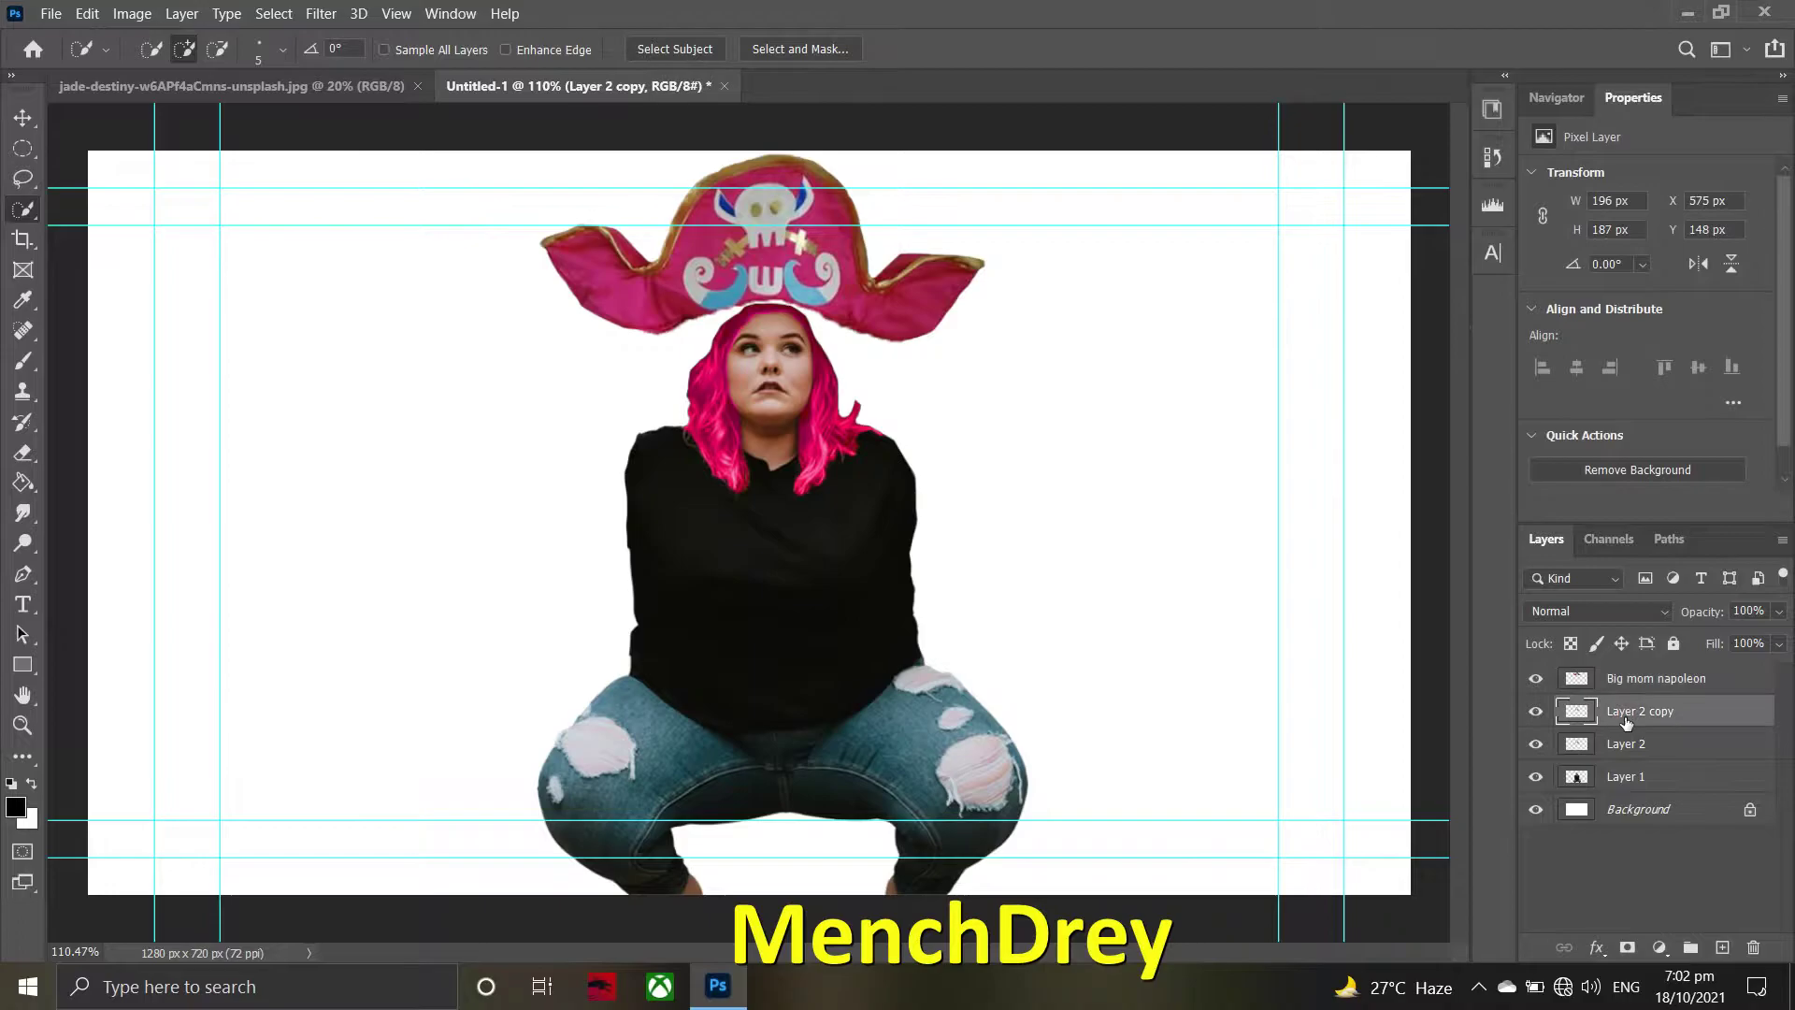
key("ctrl+t")
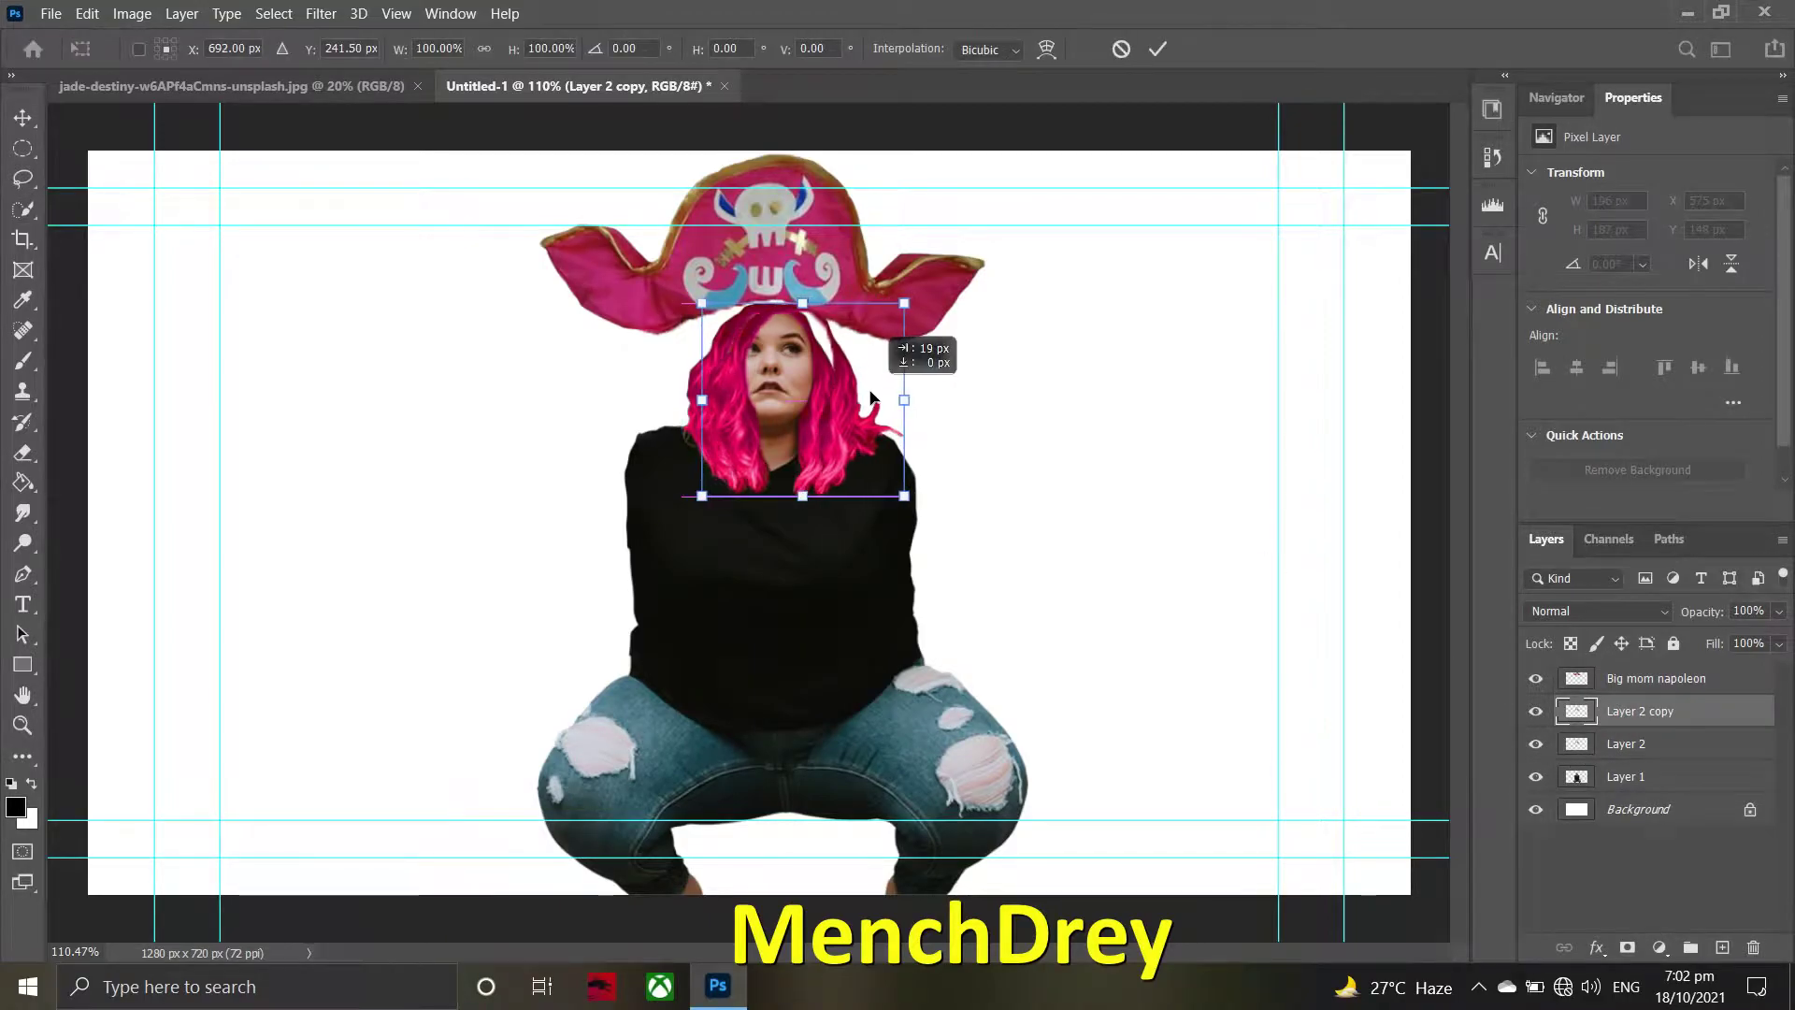
left_click_drag(785, 412, 1030, 463)
left_click(1159, 51)
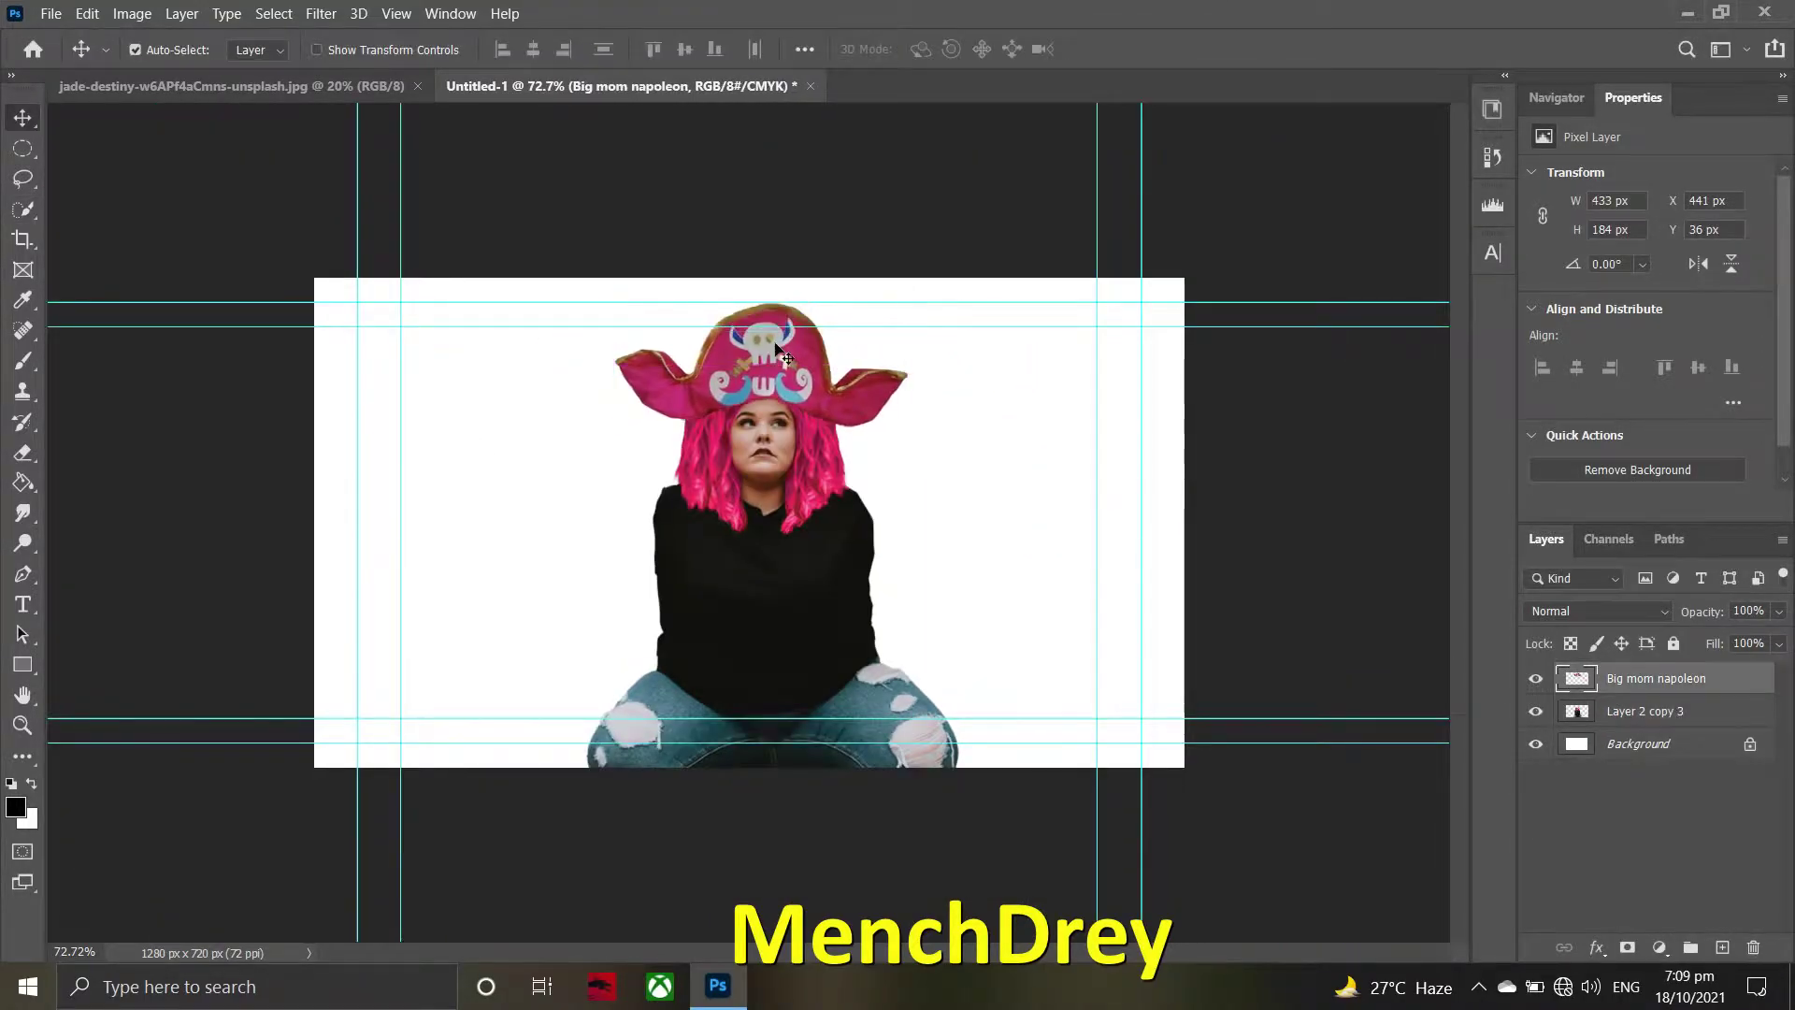
- Settle the hat on her head, stretching it slightly taller and shifting it left
left_click_drag(760, 280, 760, 292)
key("Return")
scroll(765, 357, "up", 3)
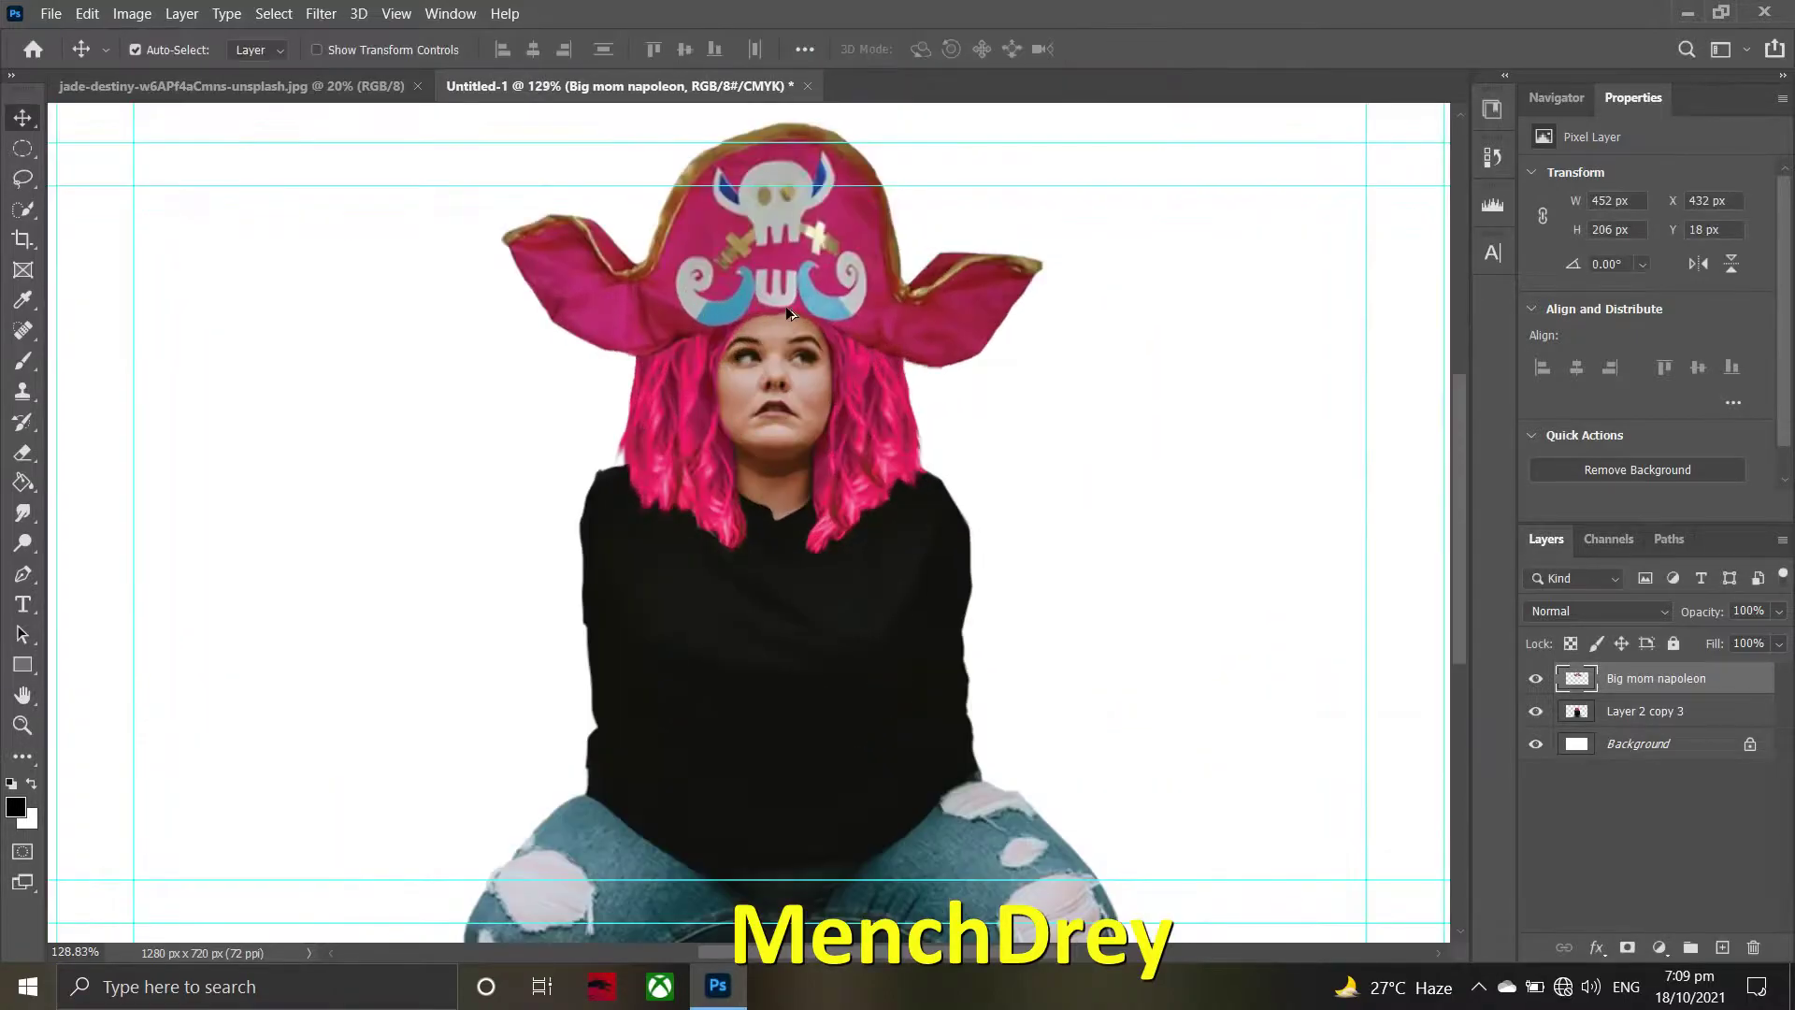
key("ctrl+t")
left_click_drag(1048, 347, 1051, 353)
key("Return")
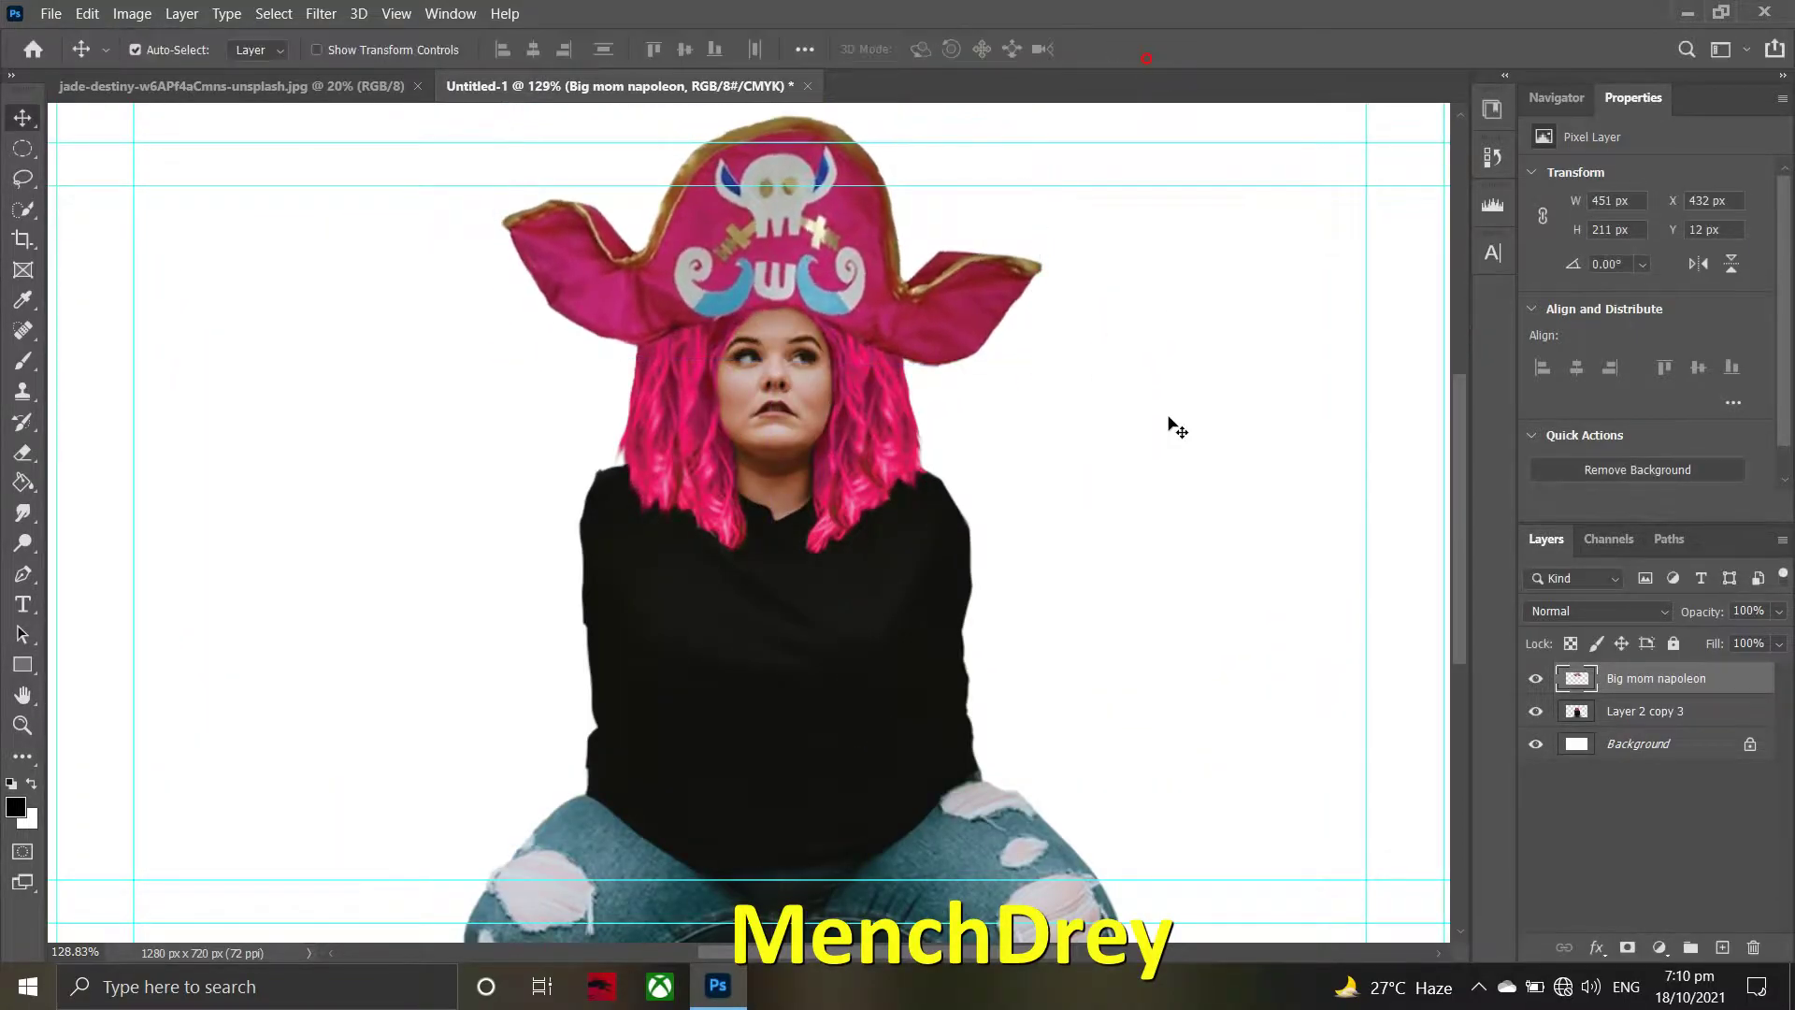
scroll(1175, 409, "down", 2)
scroll(967, 520, "up", 1)
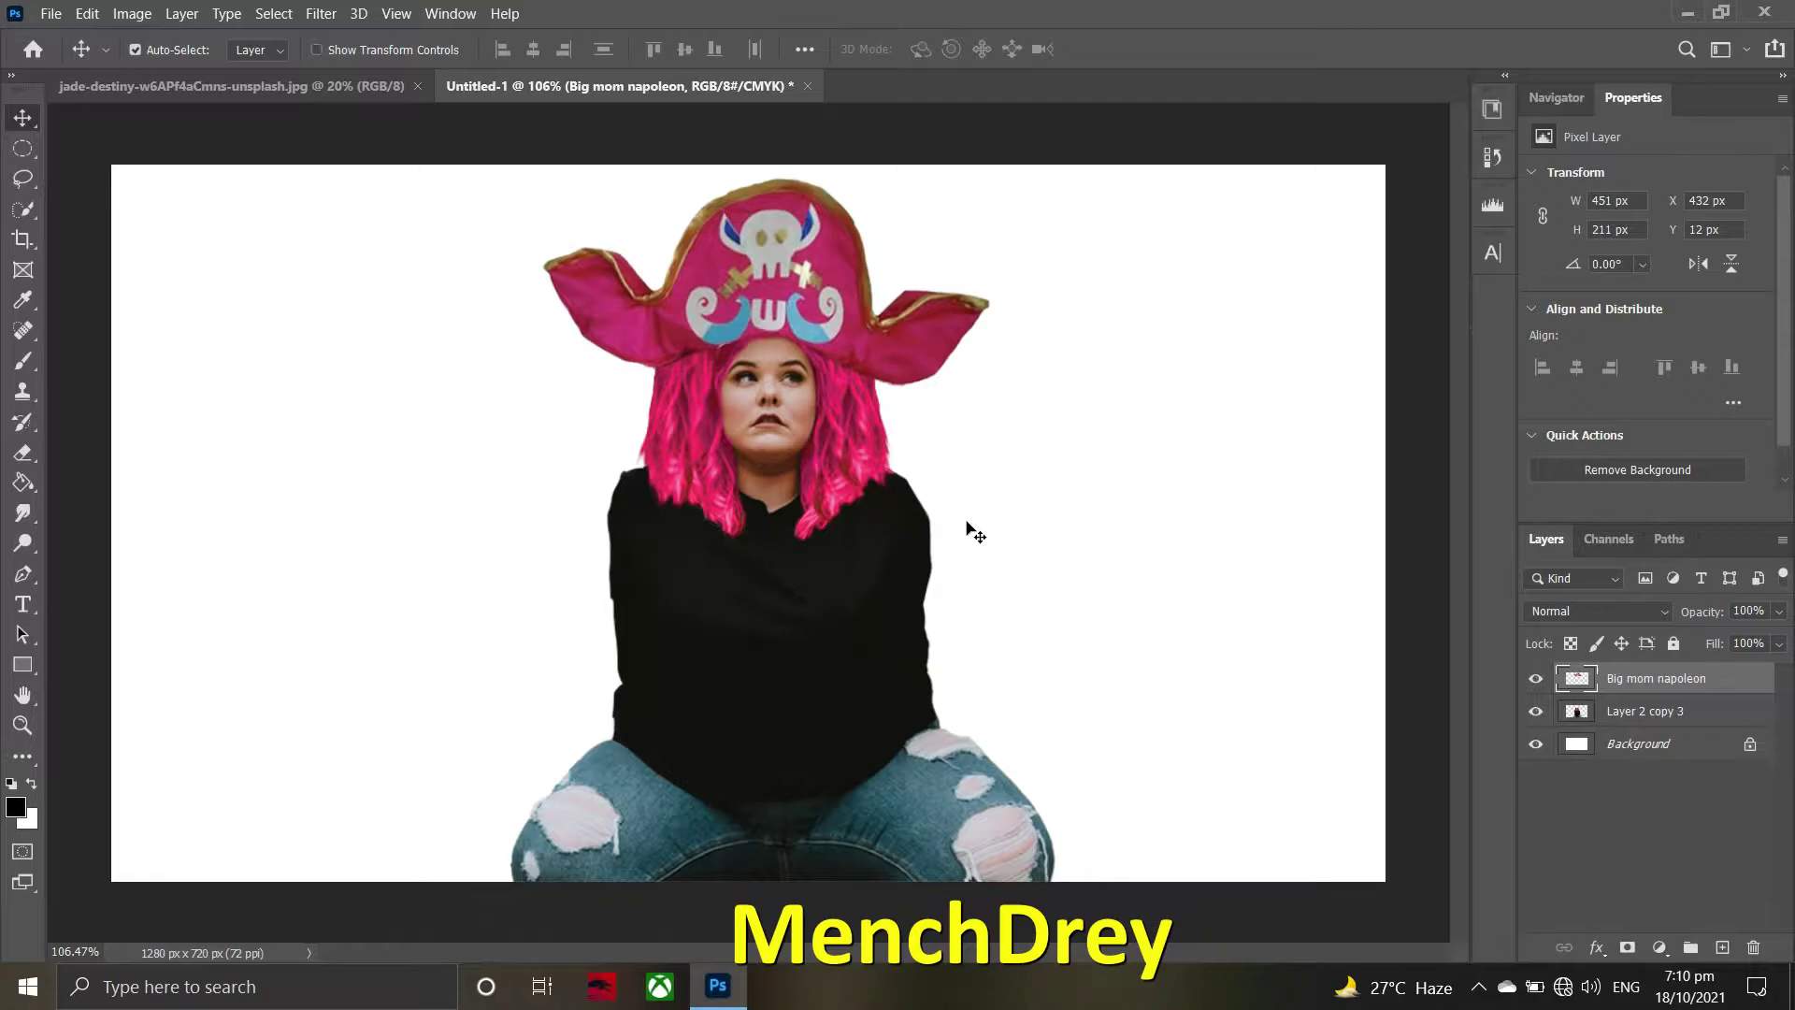
left_click(397, 13)
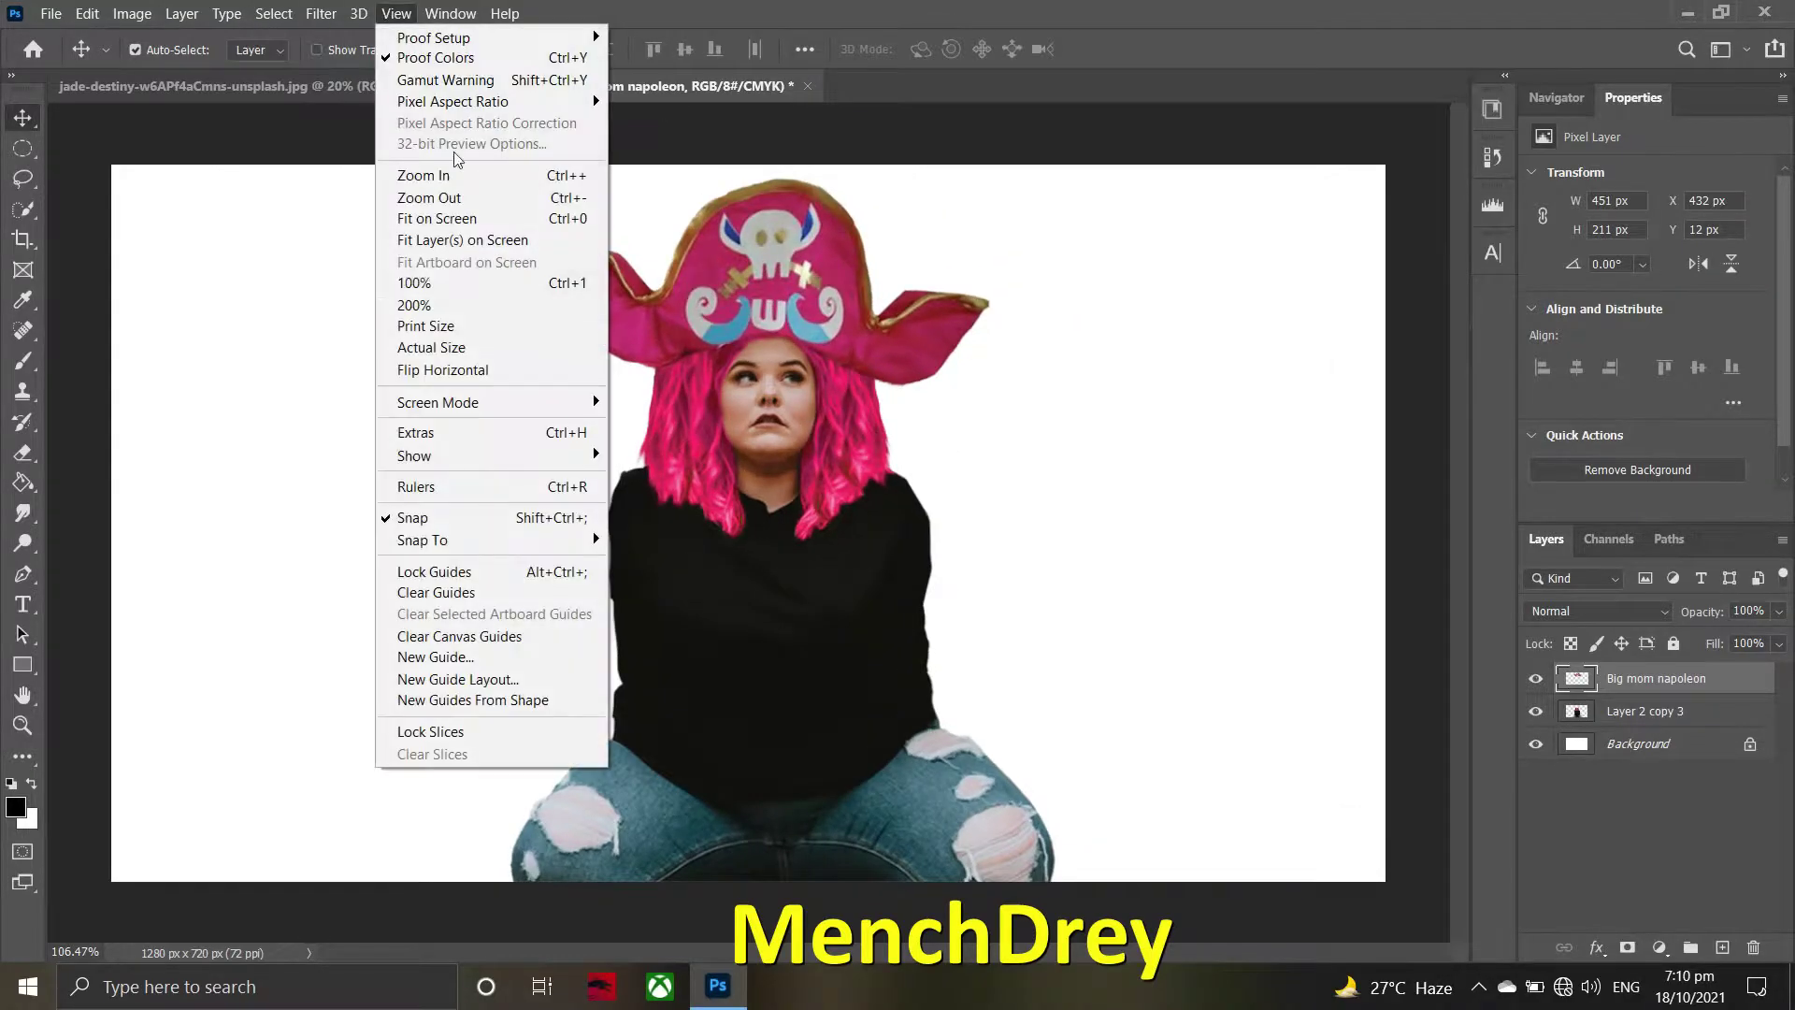
left_click(425, 408)
left_click_drag(800, 269, 782, 271)
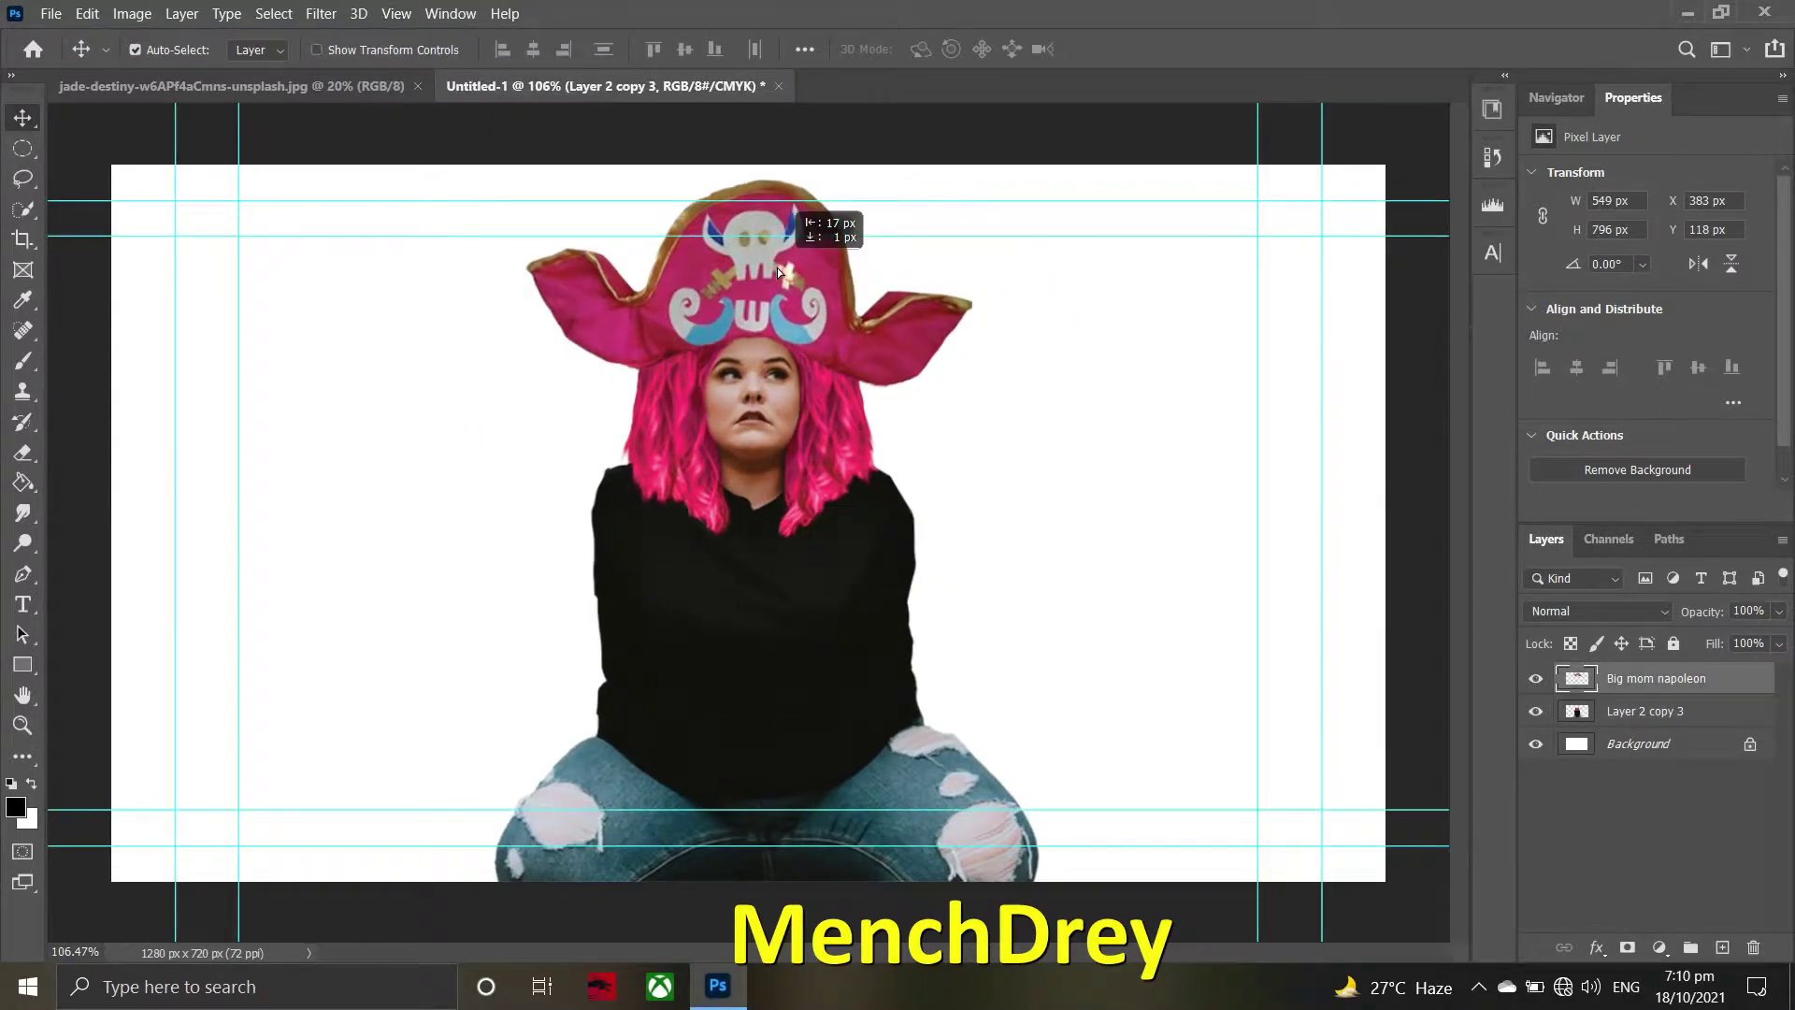
- Enlarge the woman's layer slightly, to about 104%
left_click(797, 414, "ctrl")
key("ctrl+t")
left_click_drag(1034, 281, 1043, 264)
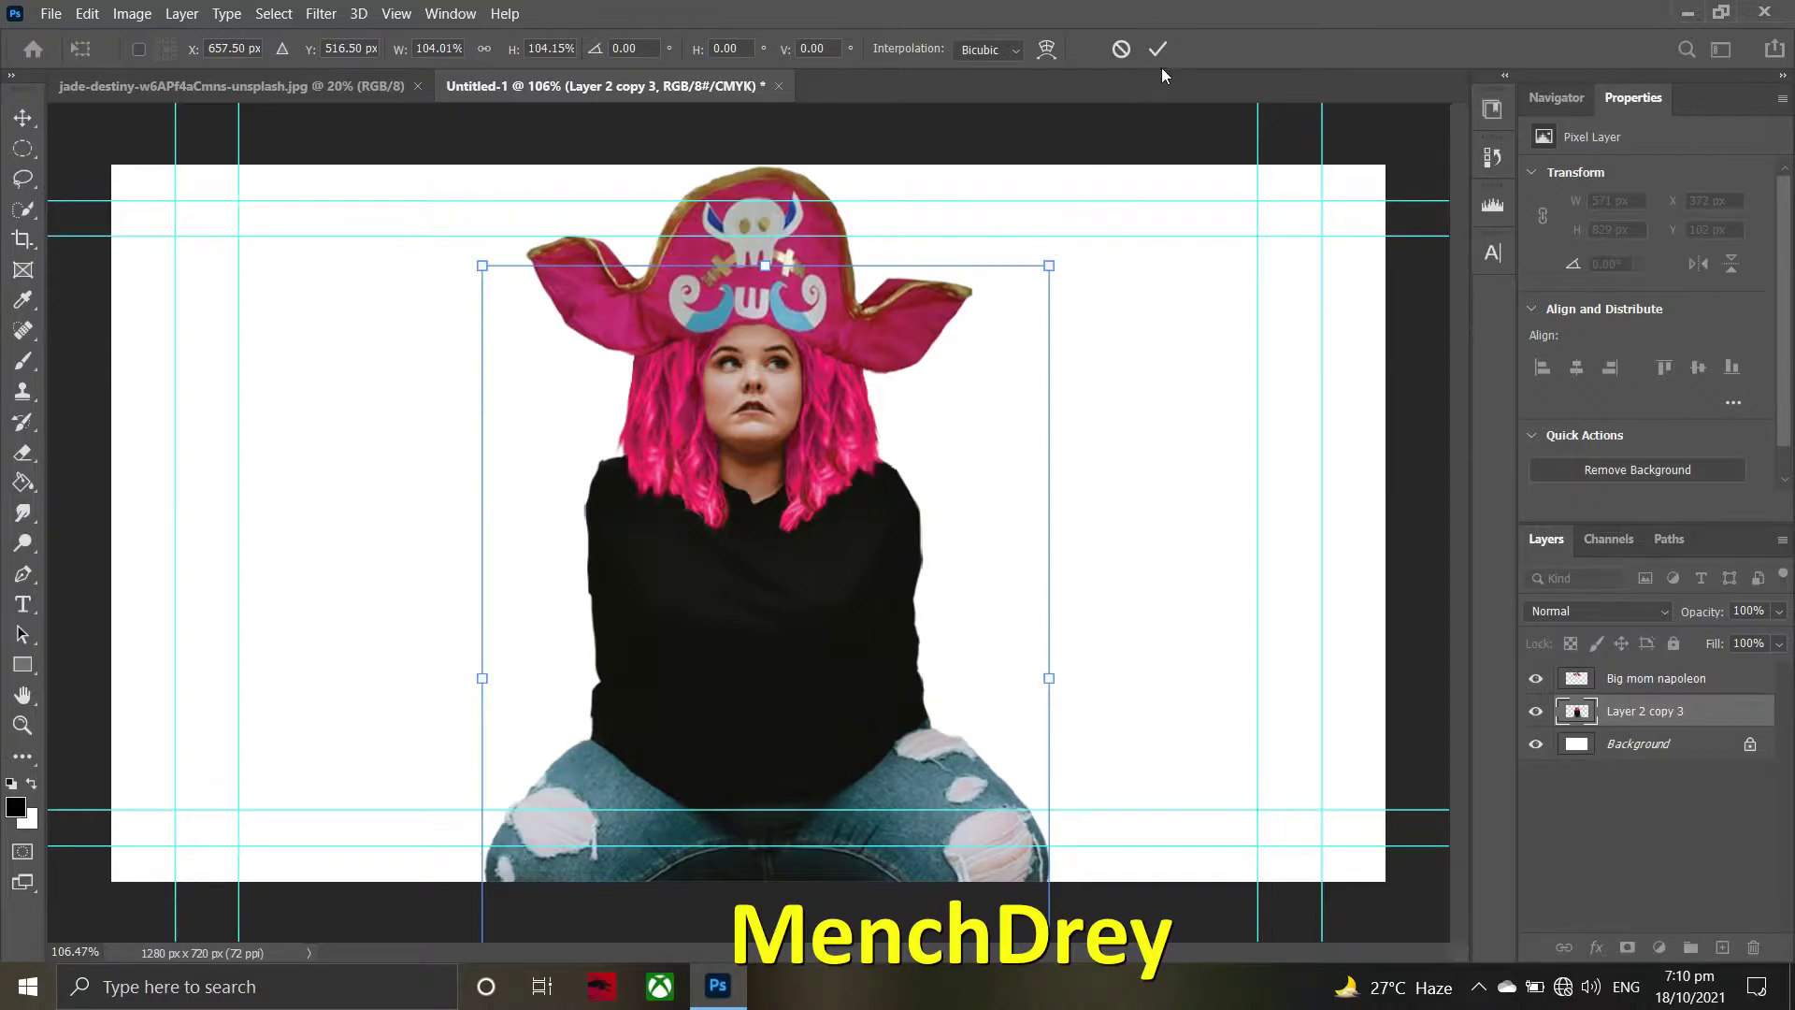
left_click(1158, 49)
- Place the linked 'Bigmom flame' image, rotated and positioned left of the woman
left_click(50, 13)
left_click(1655, 678)
left_click(50, 13)
left_click(94, 449)
double_click(650, 486)
left_click_drag(739, 523, 598, 439)
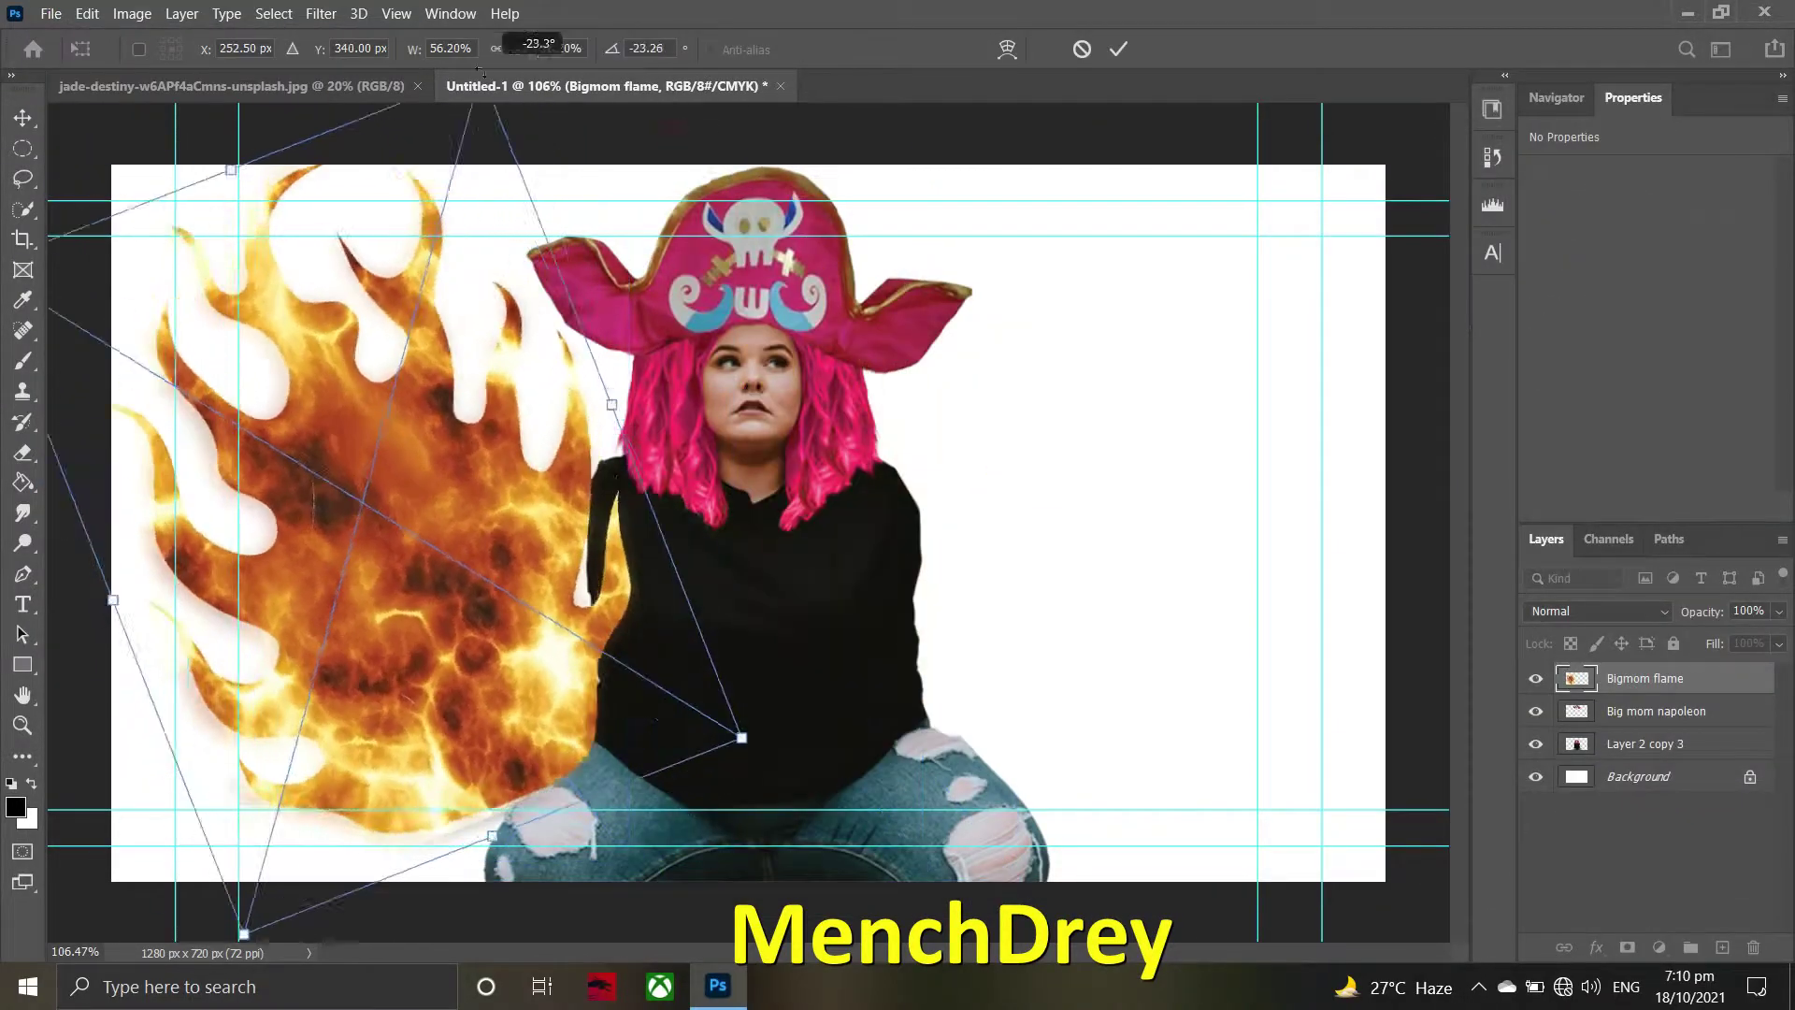
scroll(573, 484, "down", 2)
key("Return")
scroll(860, 486, "up", 2)
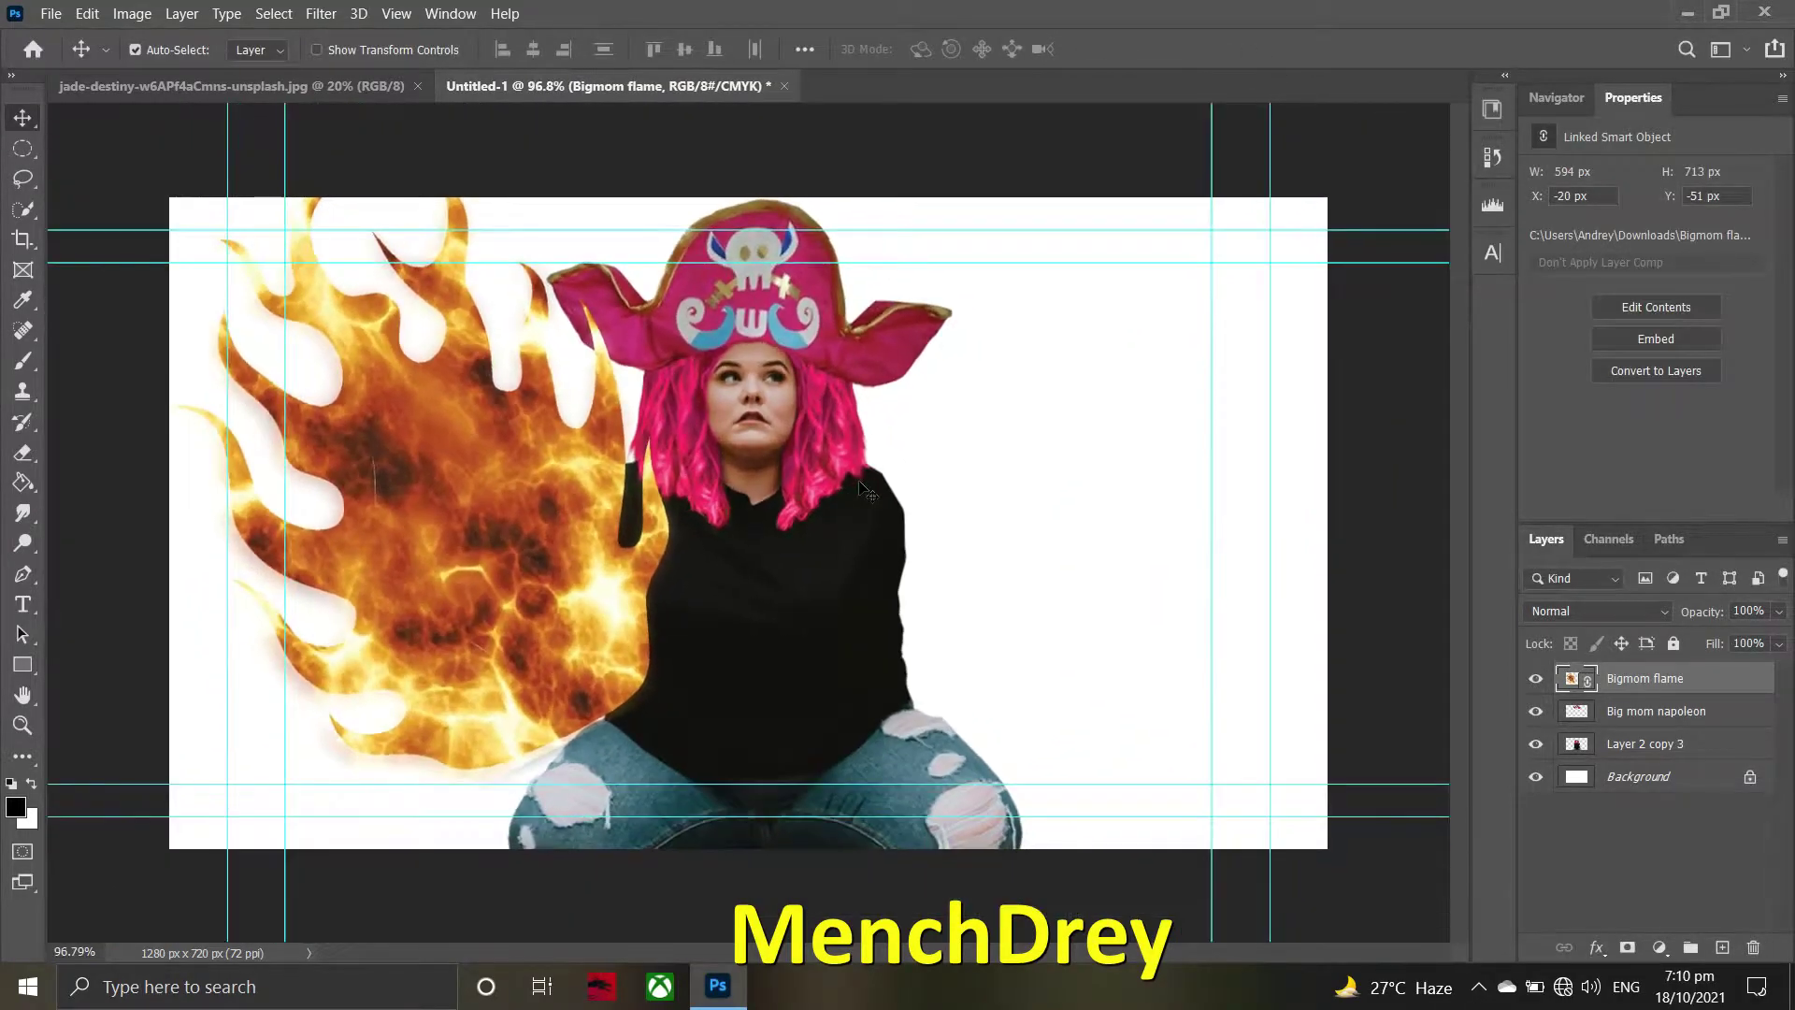
- Open the jade-destiny photo of the woman on the forest path
left_click(50, 13)
left_click(66, 58)
double_click(917, 314)
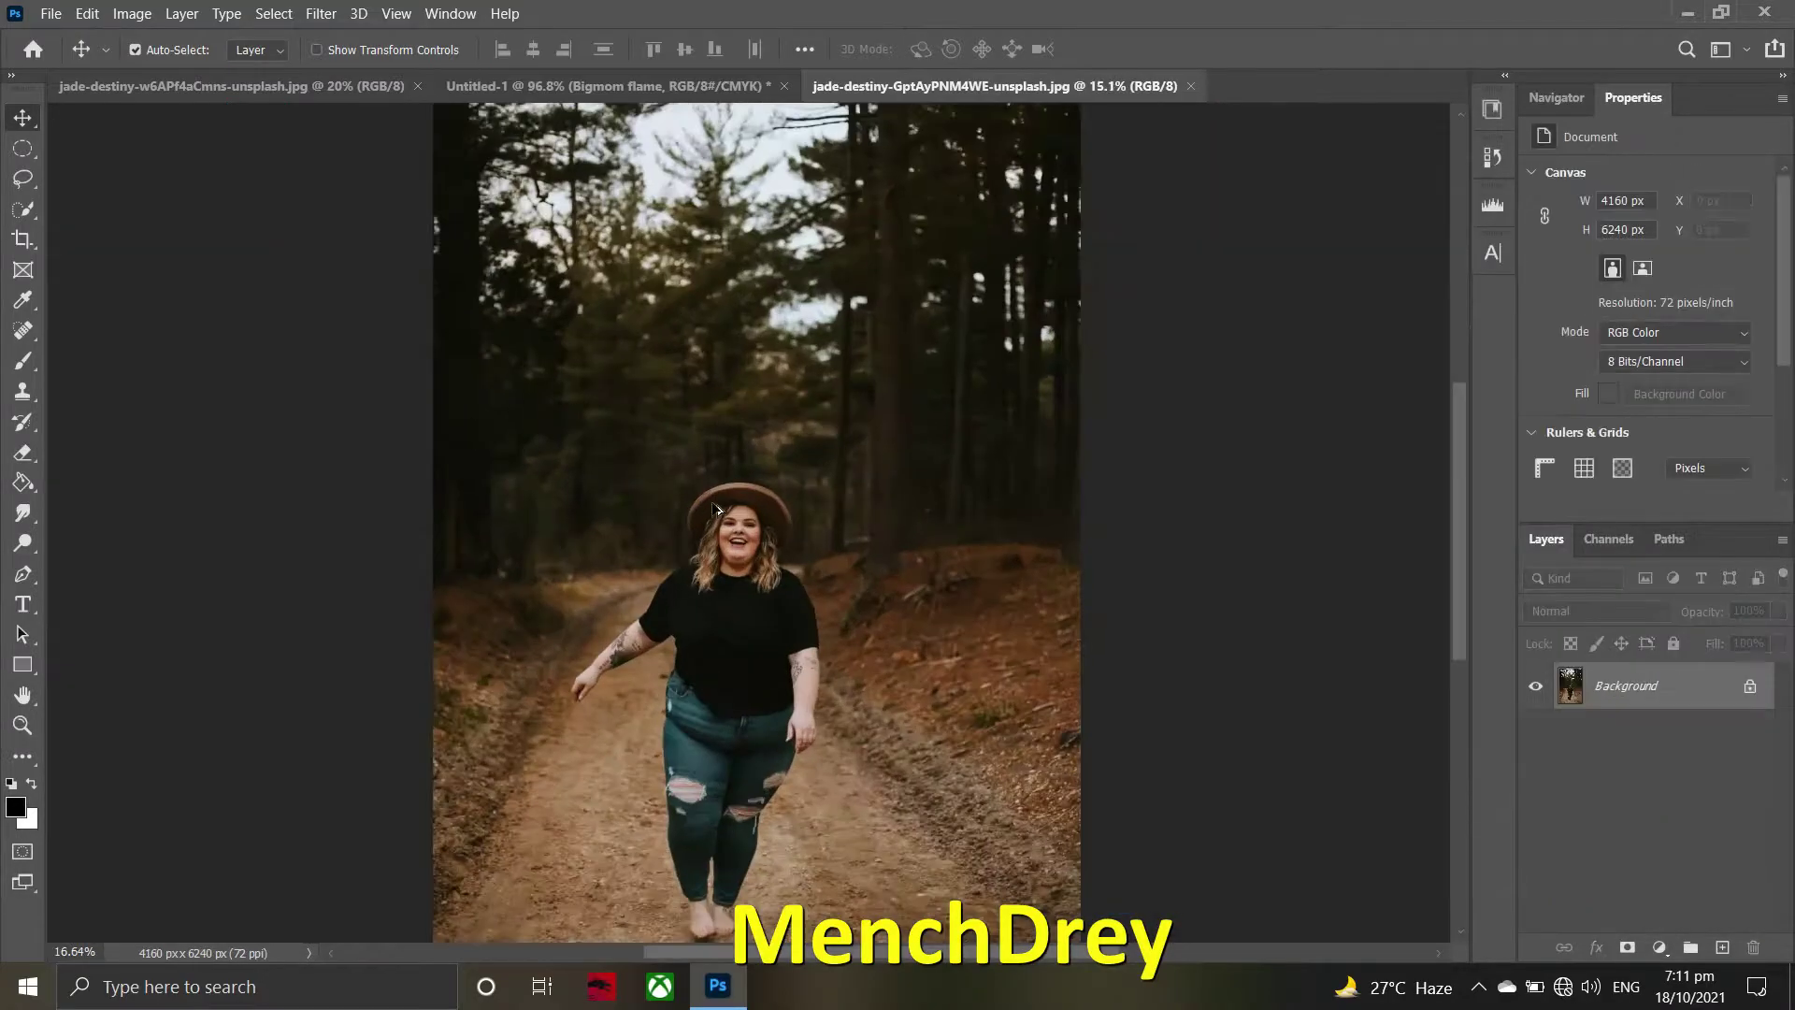
scroll(718, 508, "up", 3)
- Quick-select her hanging forearm and drag it into the composition
key("w")
left_click_drag(561, 454, 510, 515)
scroll(397, 616, "up", 2)
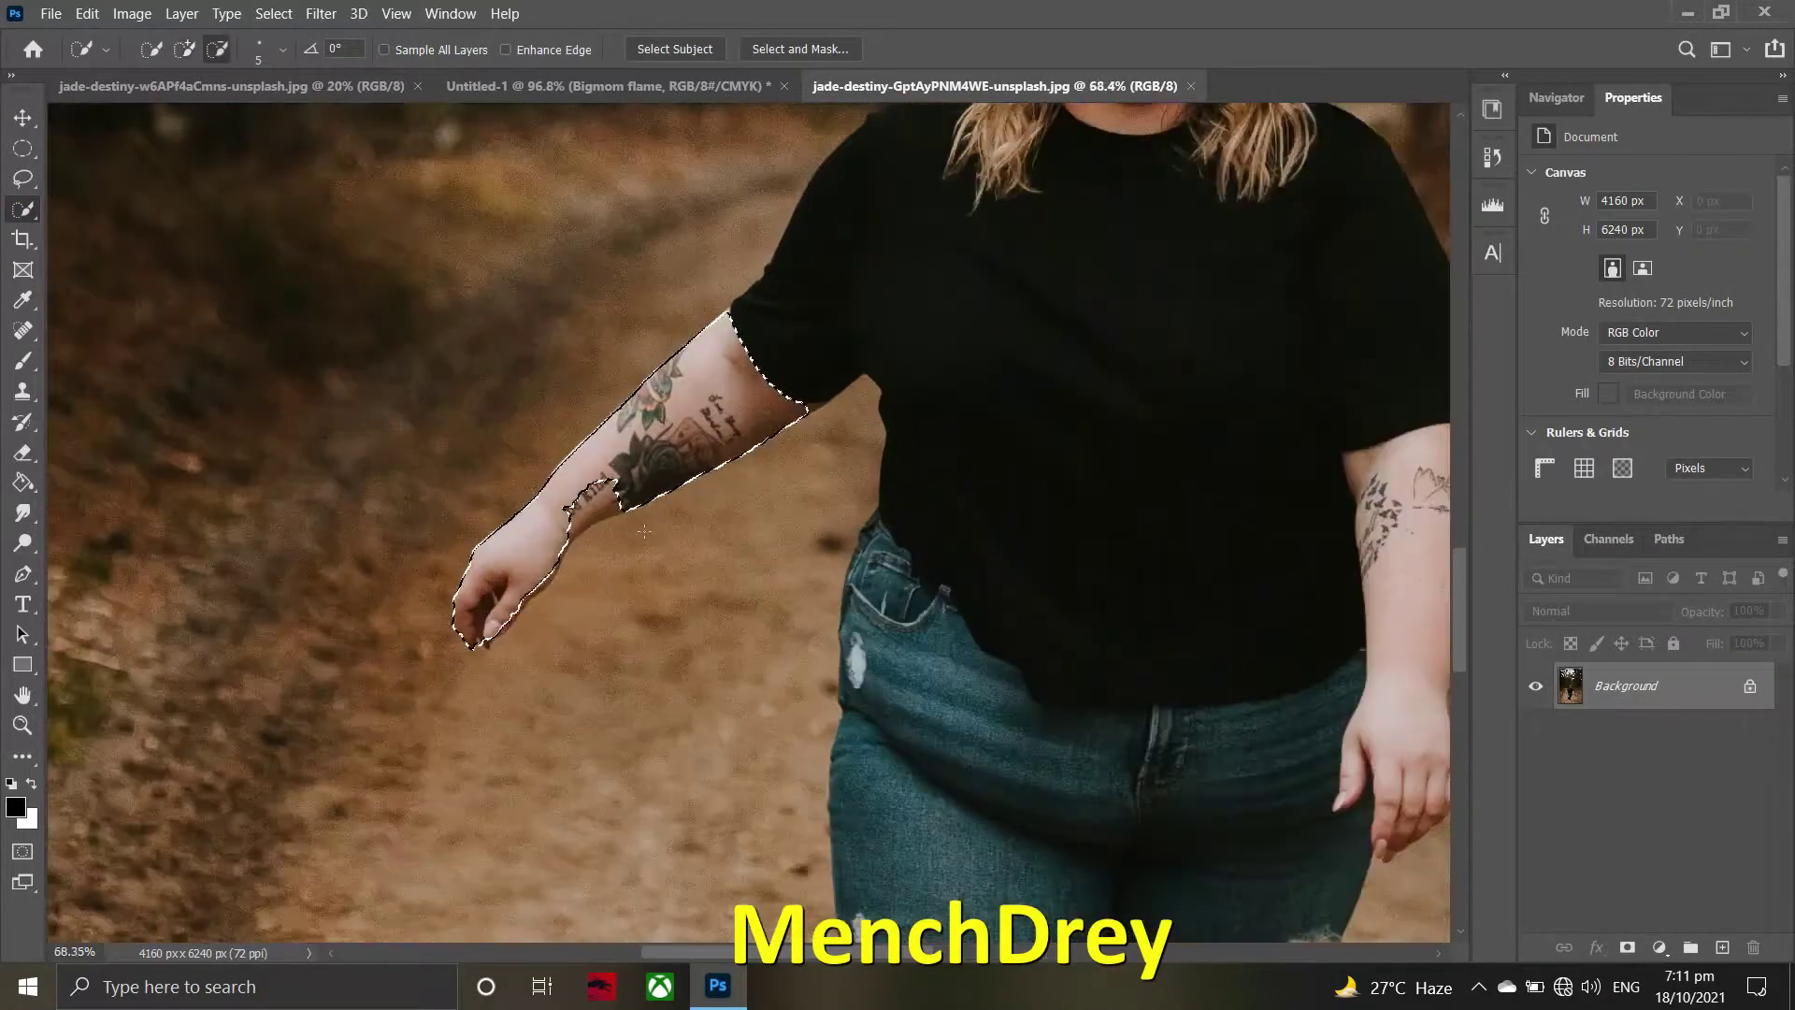
scroll(561, 561, "up", 1)
scroll(563, 577, "down", 3)
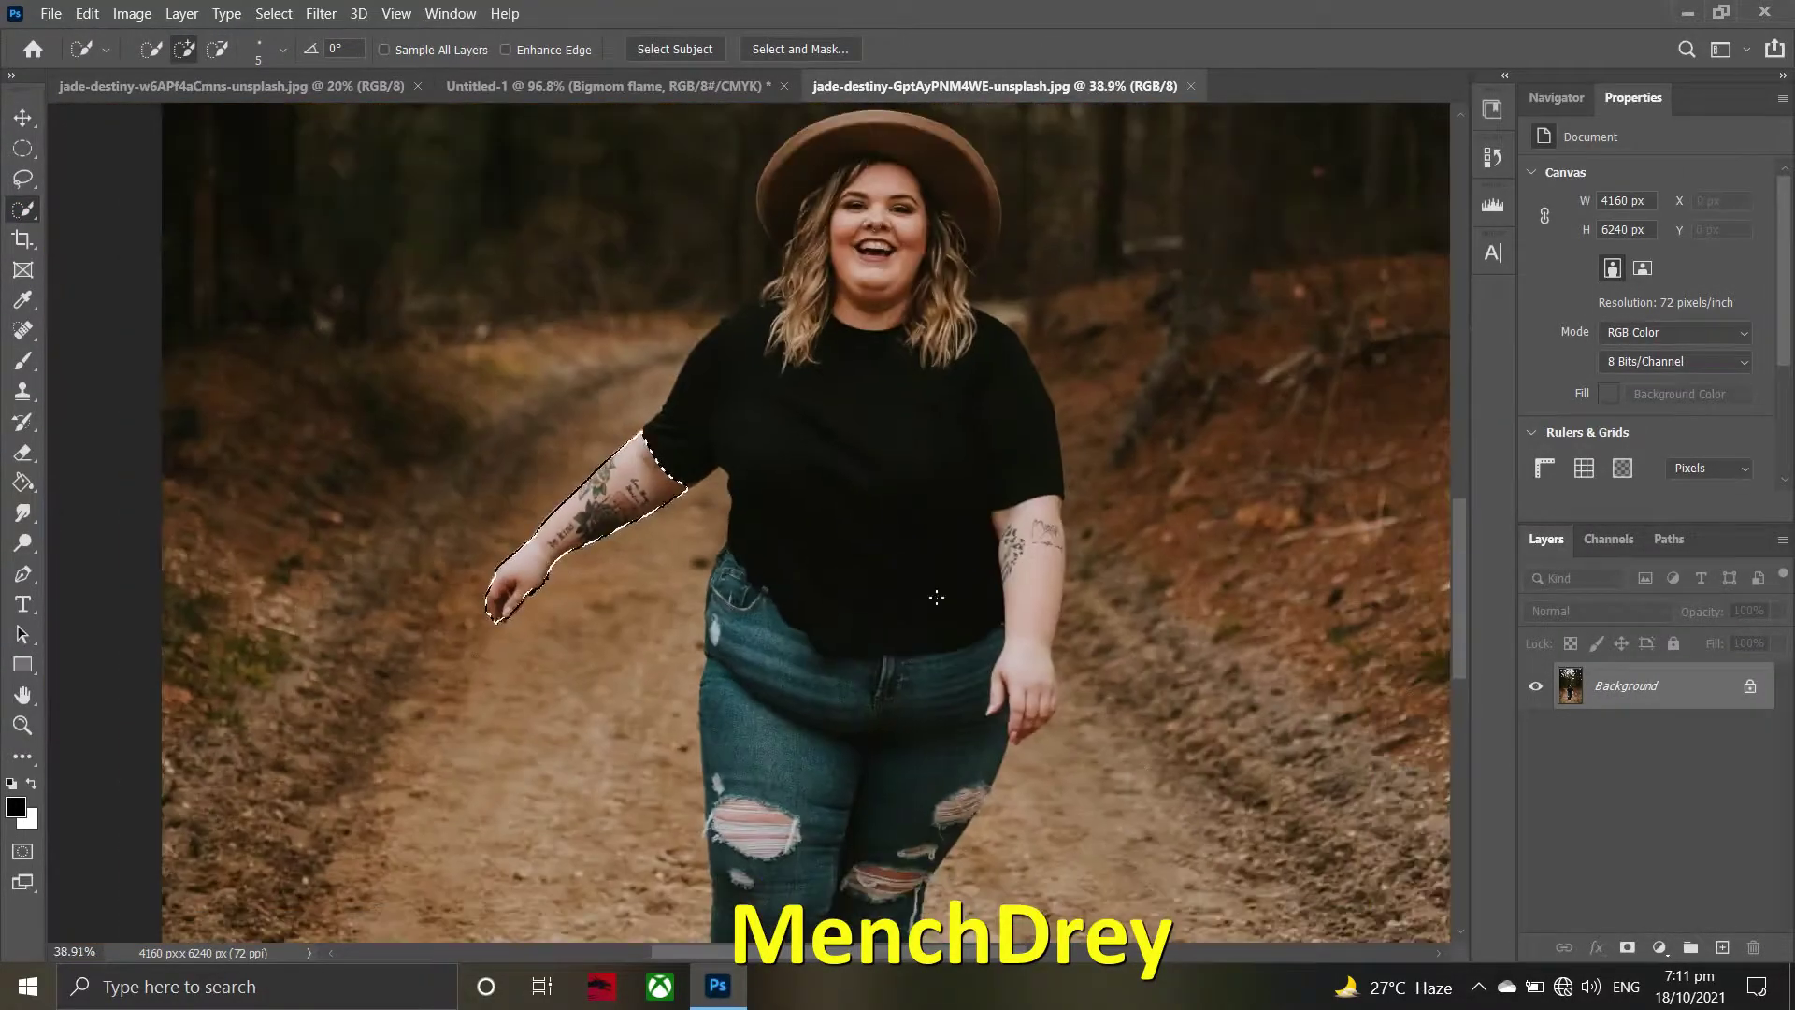
scroll(936, 598, "up", 2)
left_click_drag(963, 524, 956, 608)
scroll(961, 680, "up", 1)
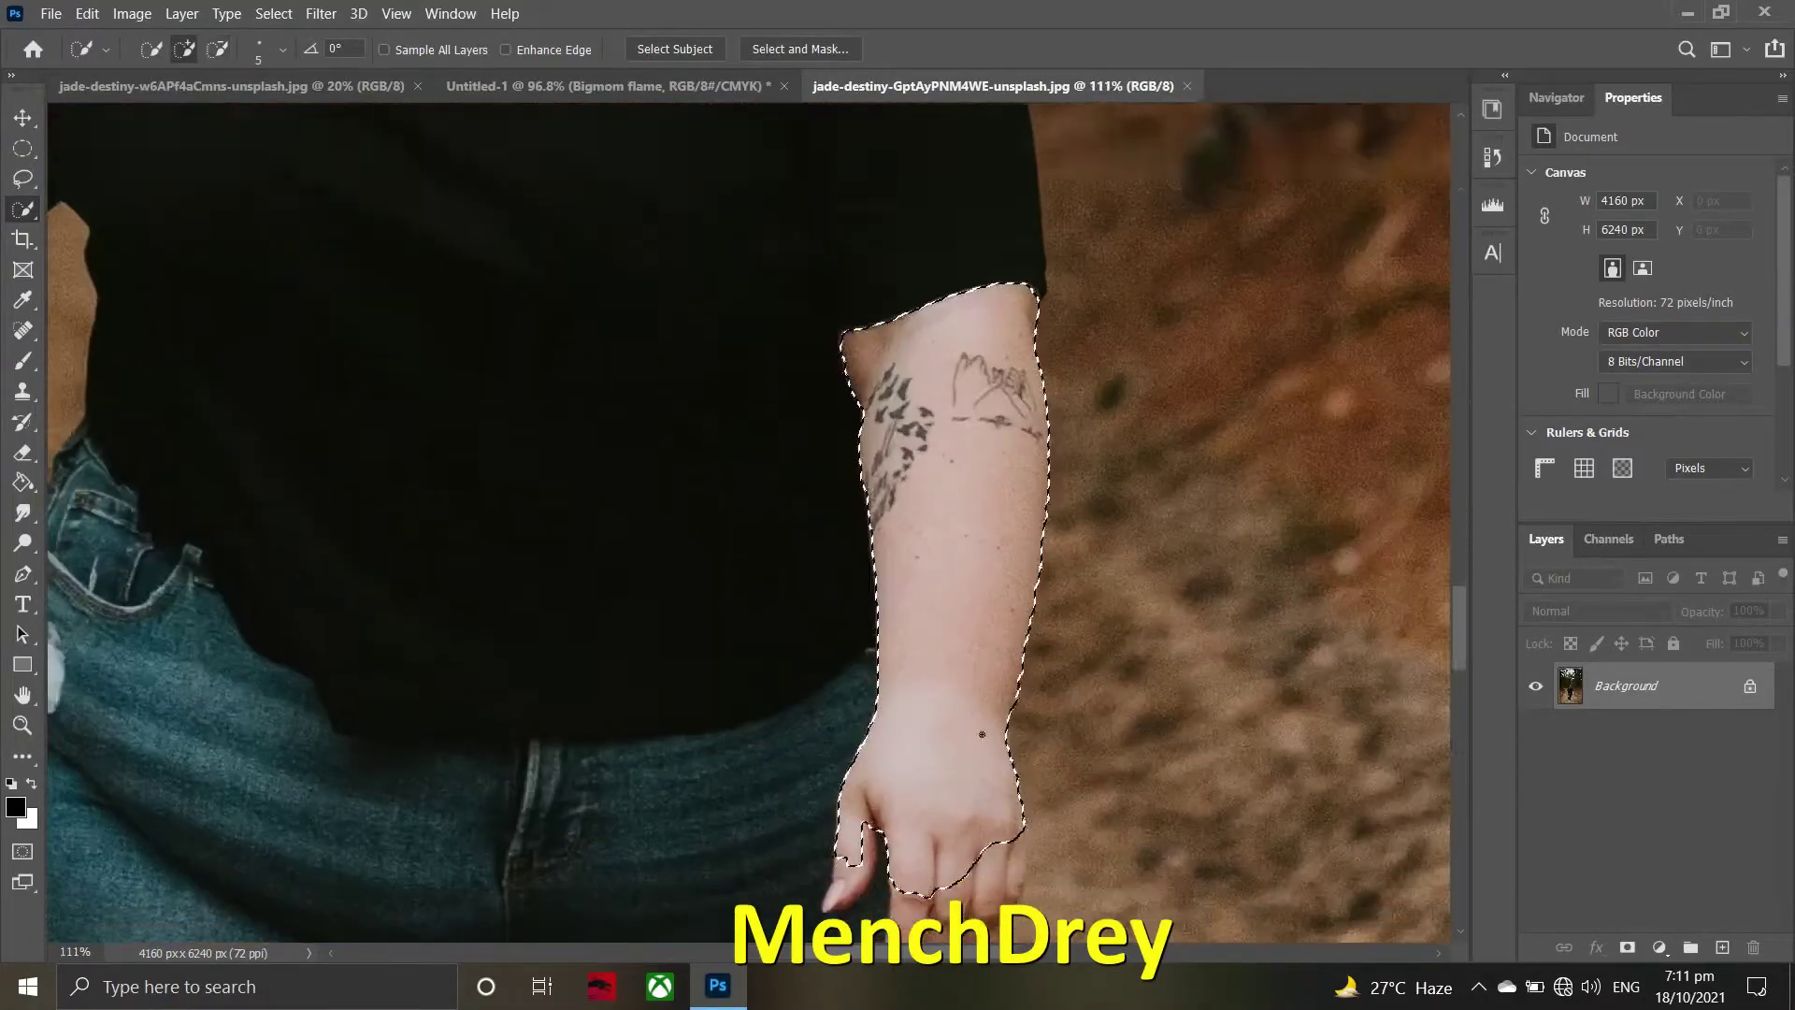
scroll(963, 701, "up", 1)
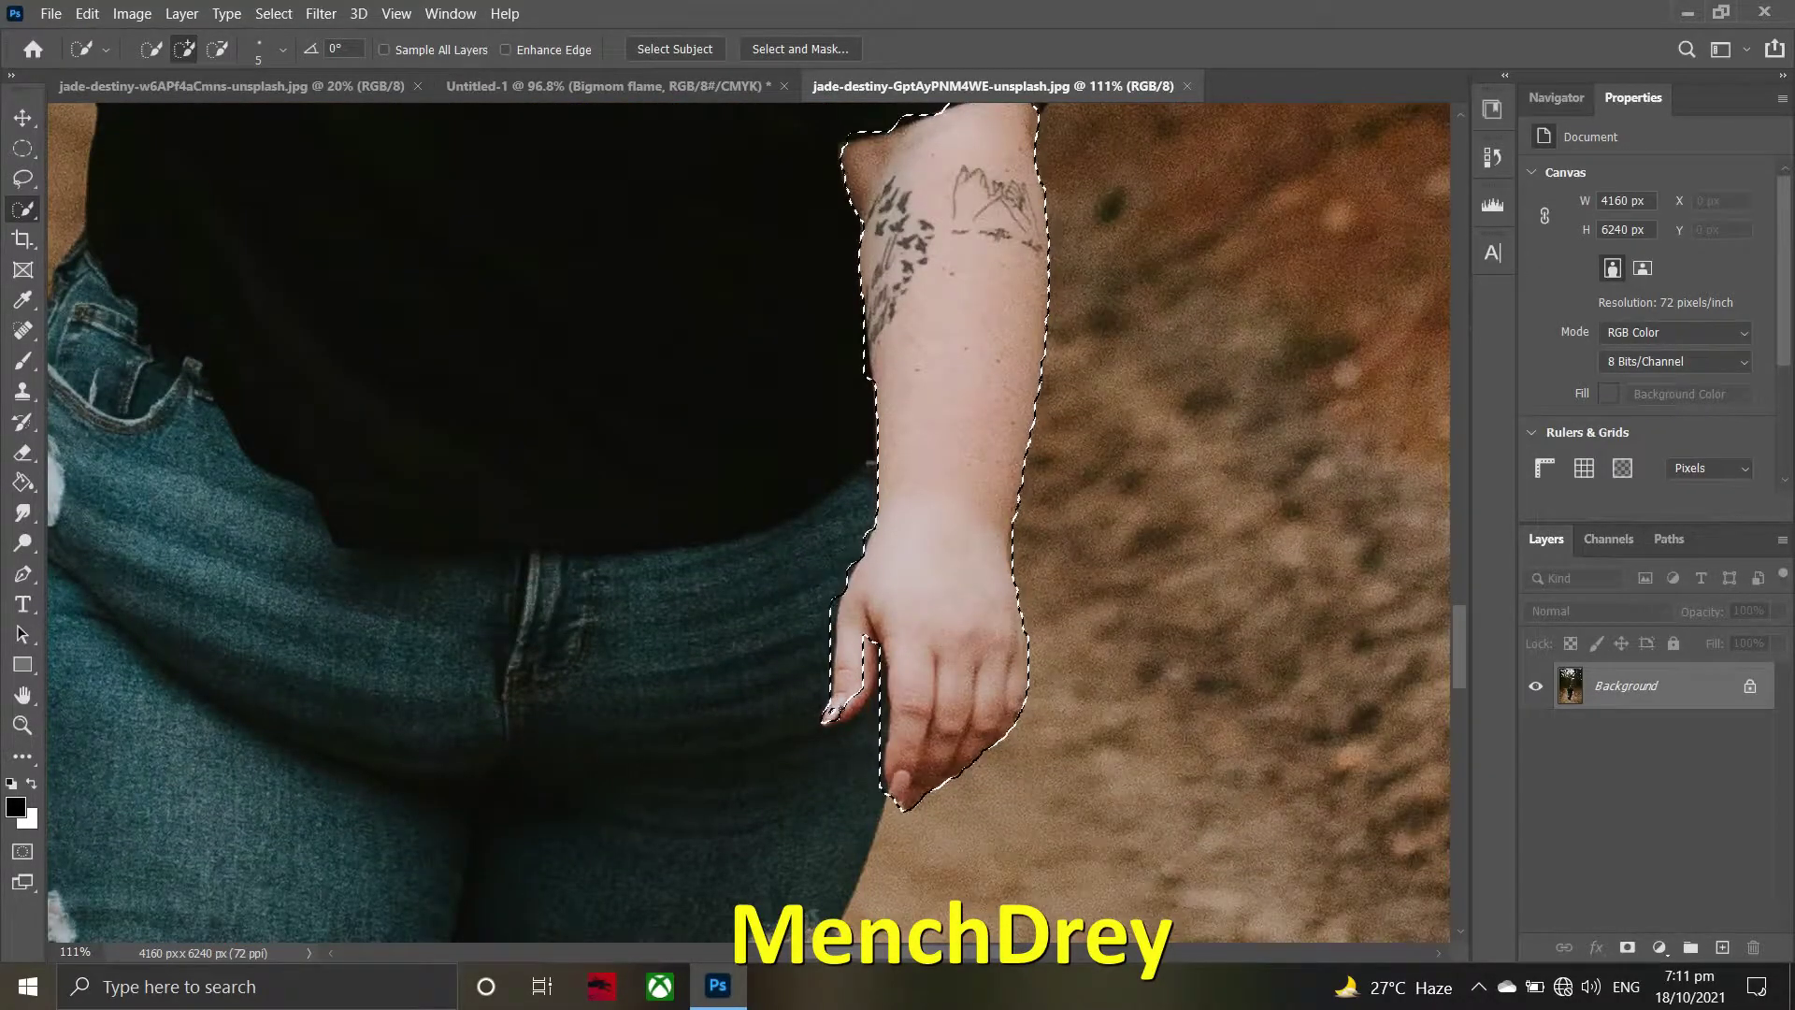
scroll(926, 654, "down", 1)
scroll(926, 561, "down", 1)
key("v")
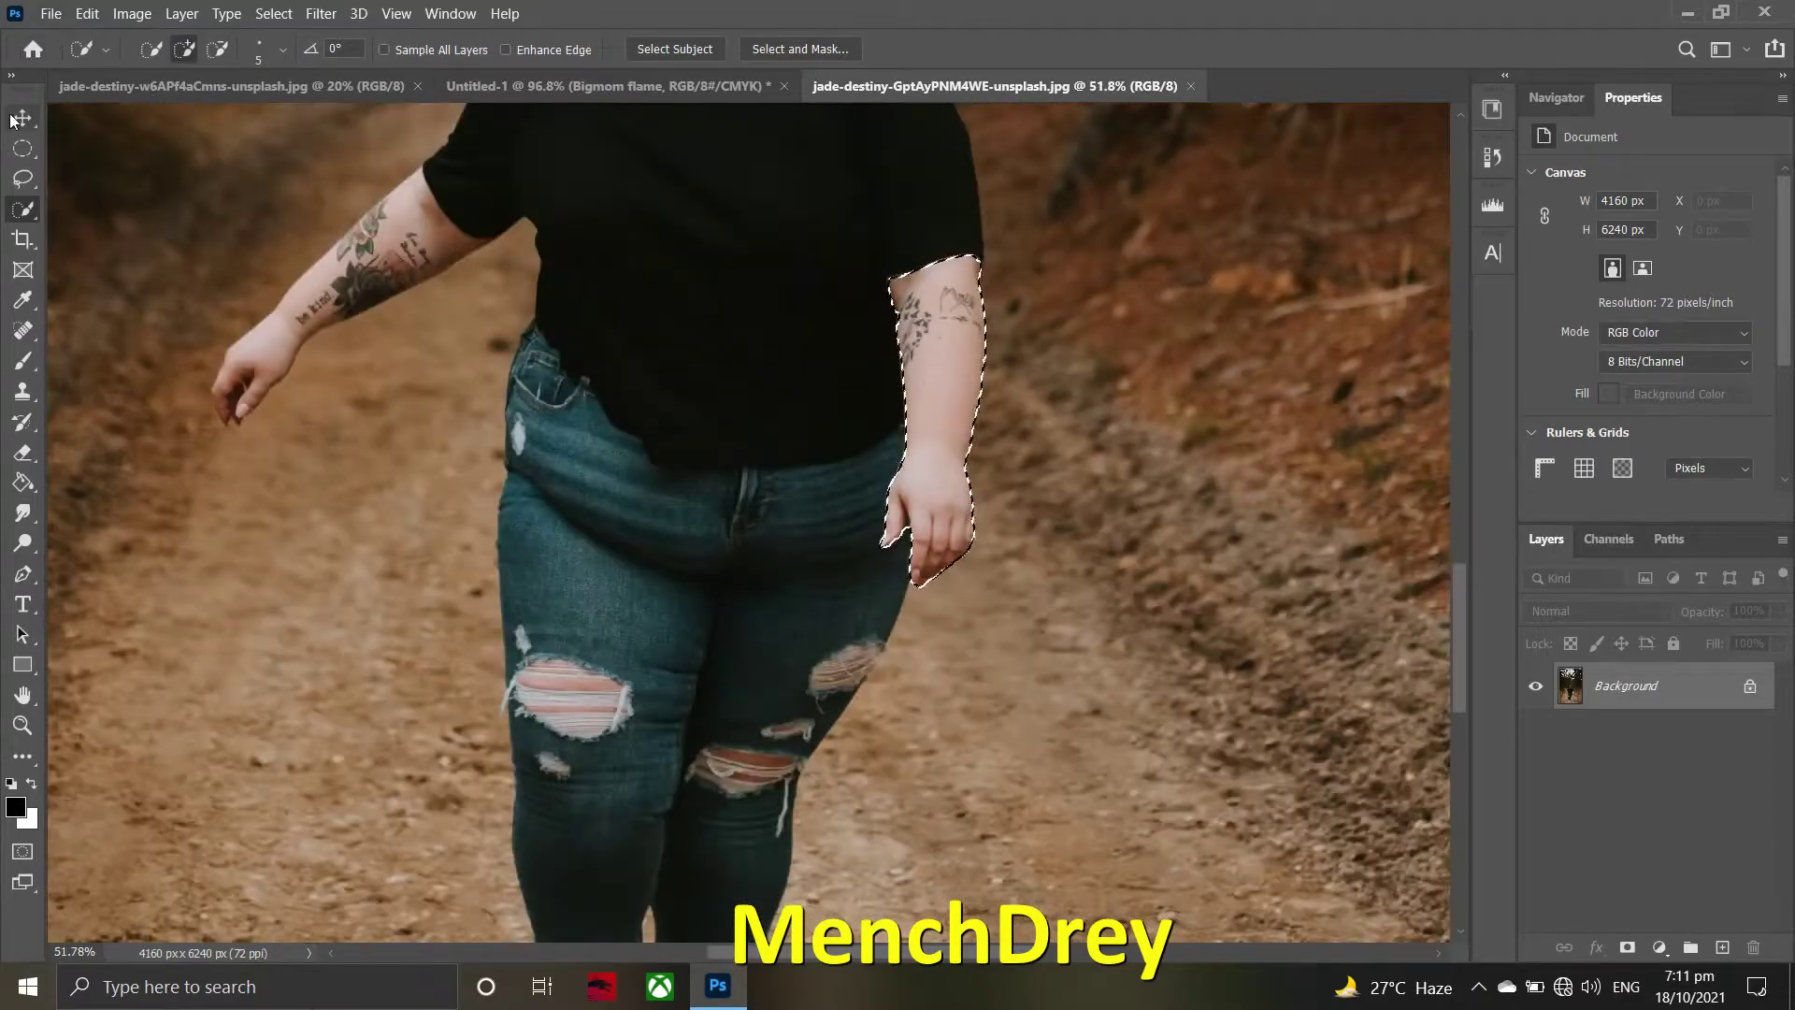
mouse_move(926, 467)
left_mouse_down()
mouse_move(517, 93)
mouse_move(967, 546)
left_mouse_up()
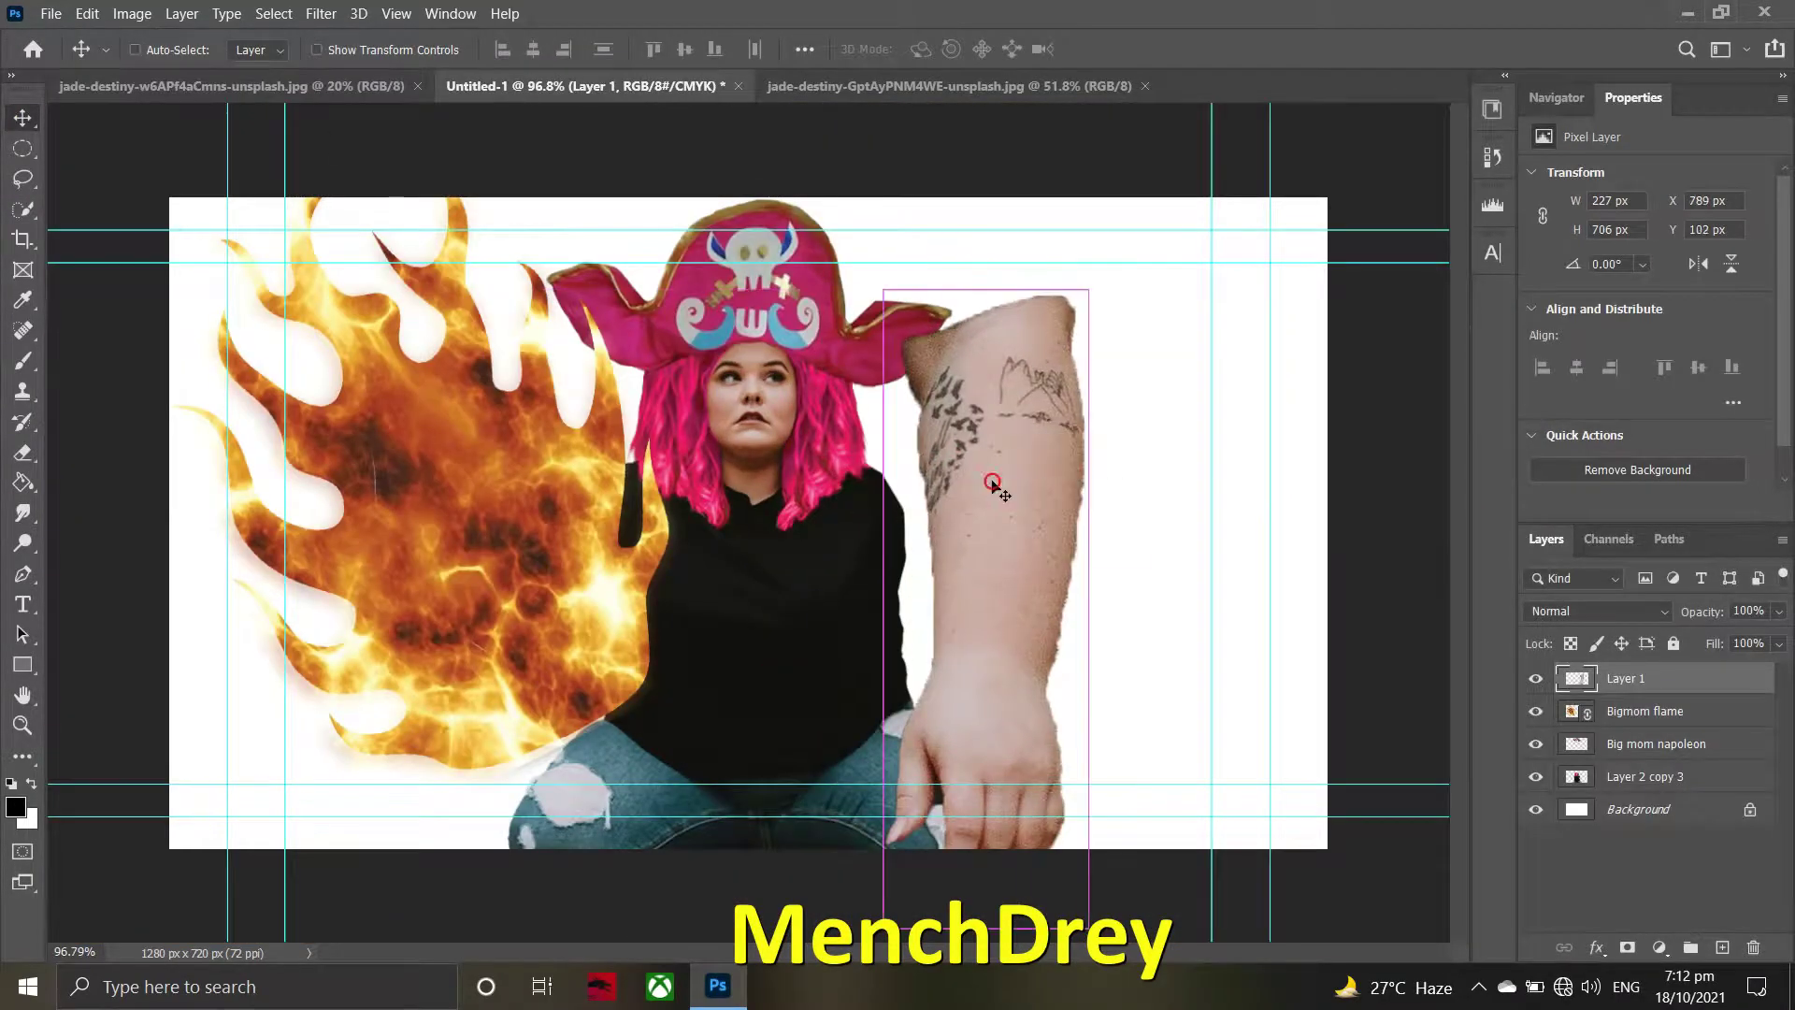
- Shrink the pasted arm onto the woman's left knee and stack it beneath the fire
key("ctrl+t")
left_click_drag(969, 210, 921, 364)
left_click_drag(860, 579, 579, 654)
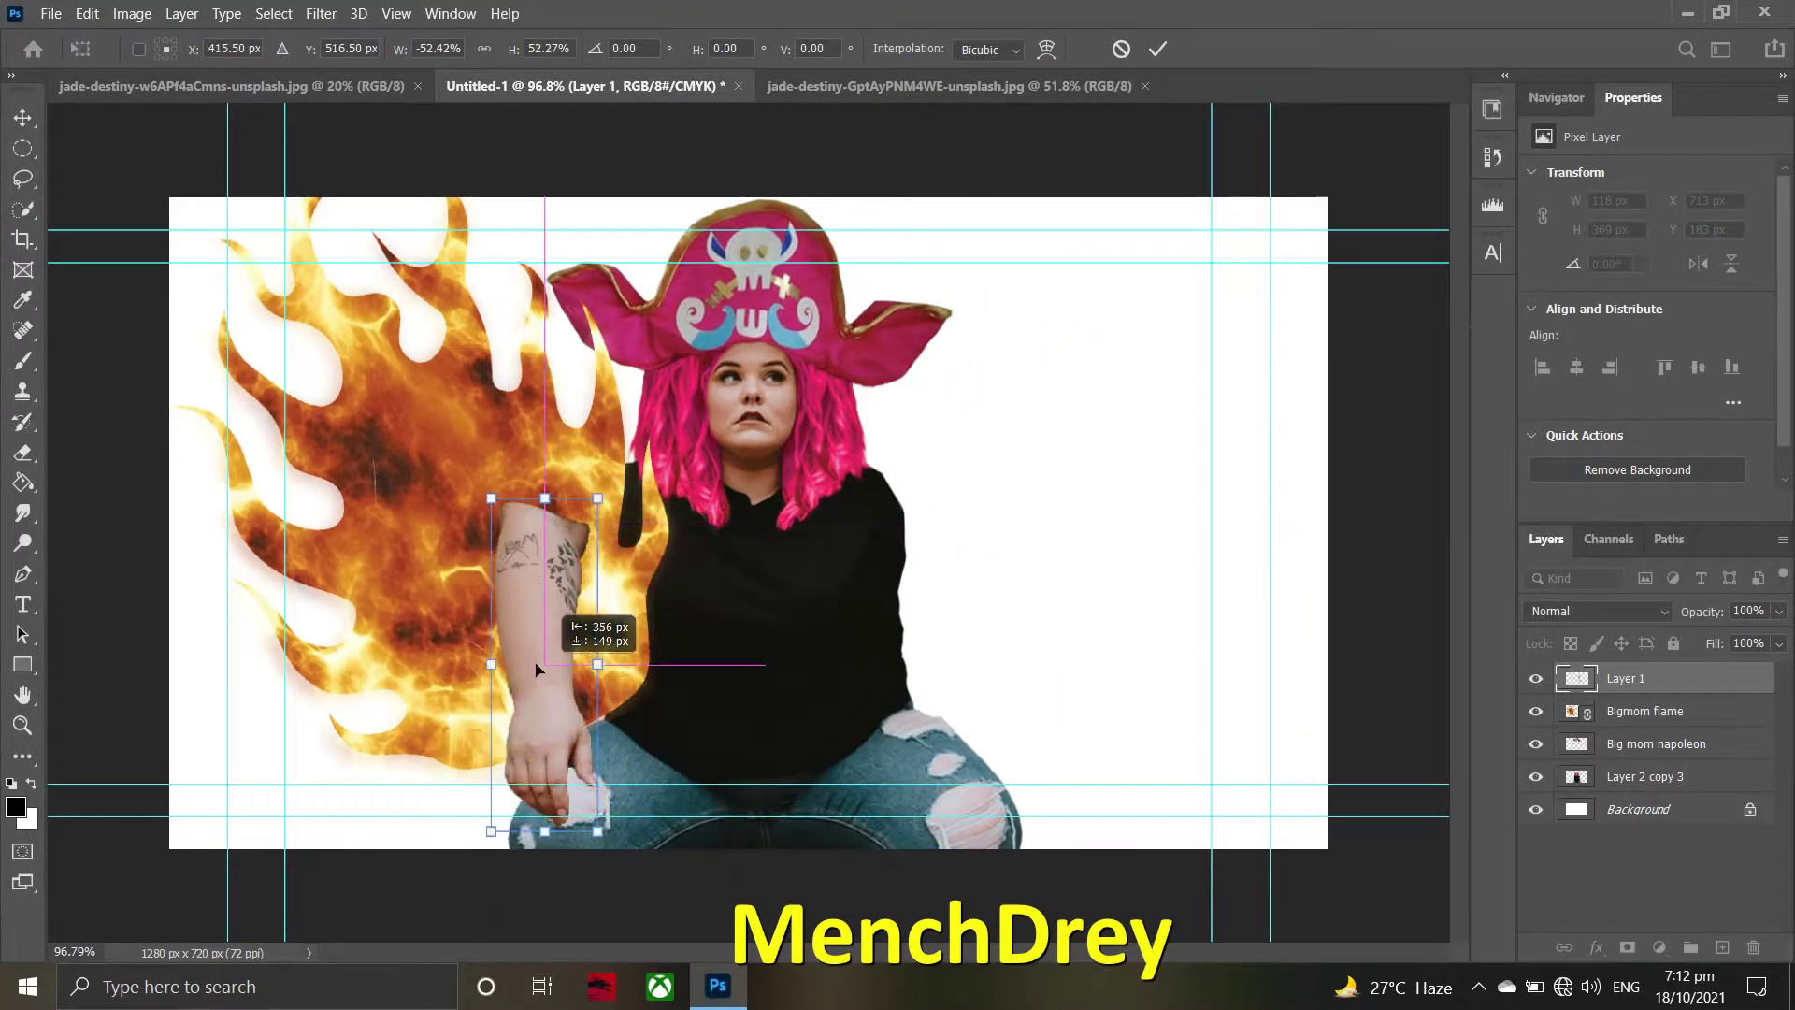
key("Return")
left_click_drag(1625, 678, 1632, 720)
left_click_drag(552, 655, 531, 671)
key("ctrl+t")
key("Return")
- Rotate the fire layer so it tilts further
scroll(913, 458, "up", 2)
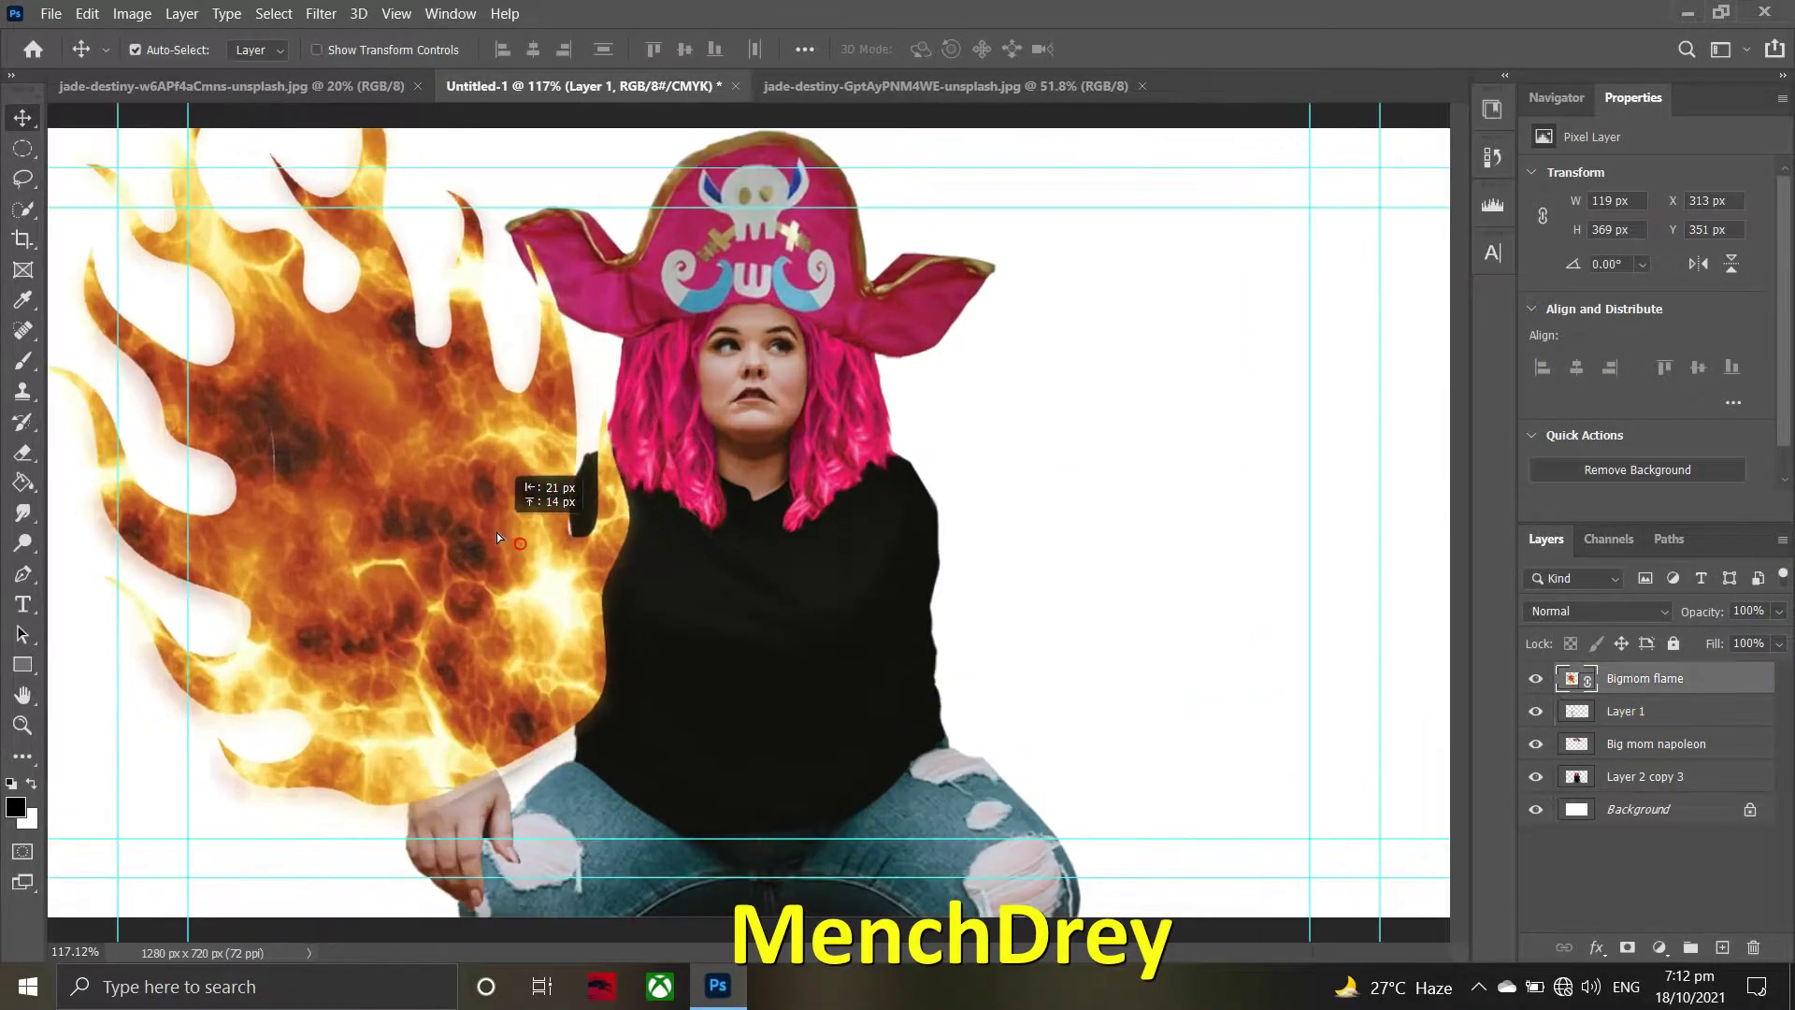
left_click(497, 531)
scroll(595, 542, "down", 2)
scroll(752, 351, "up", 2)
key("ctrl+t")
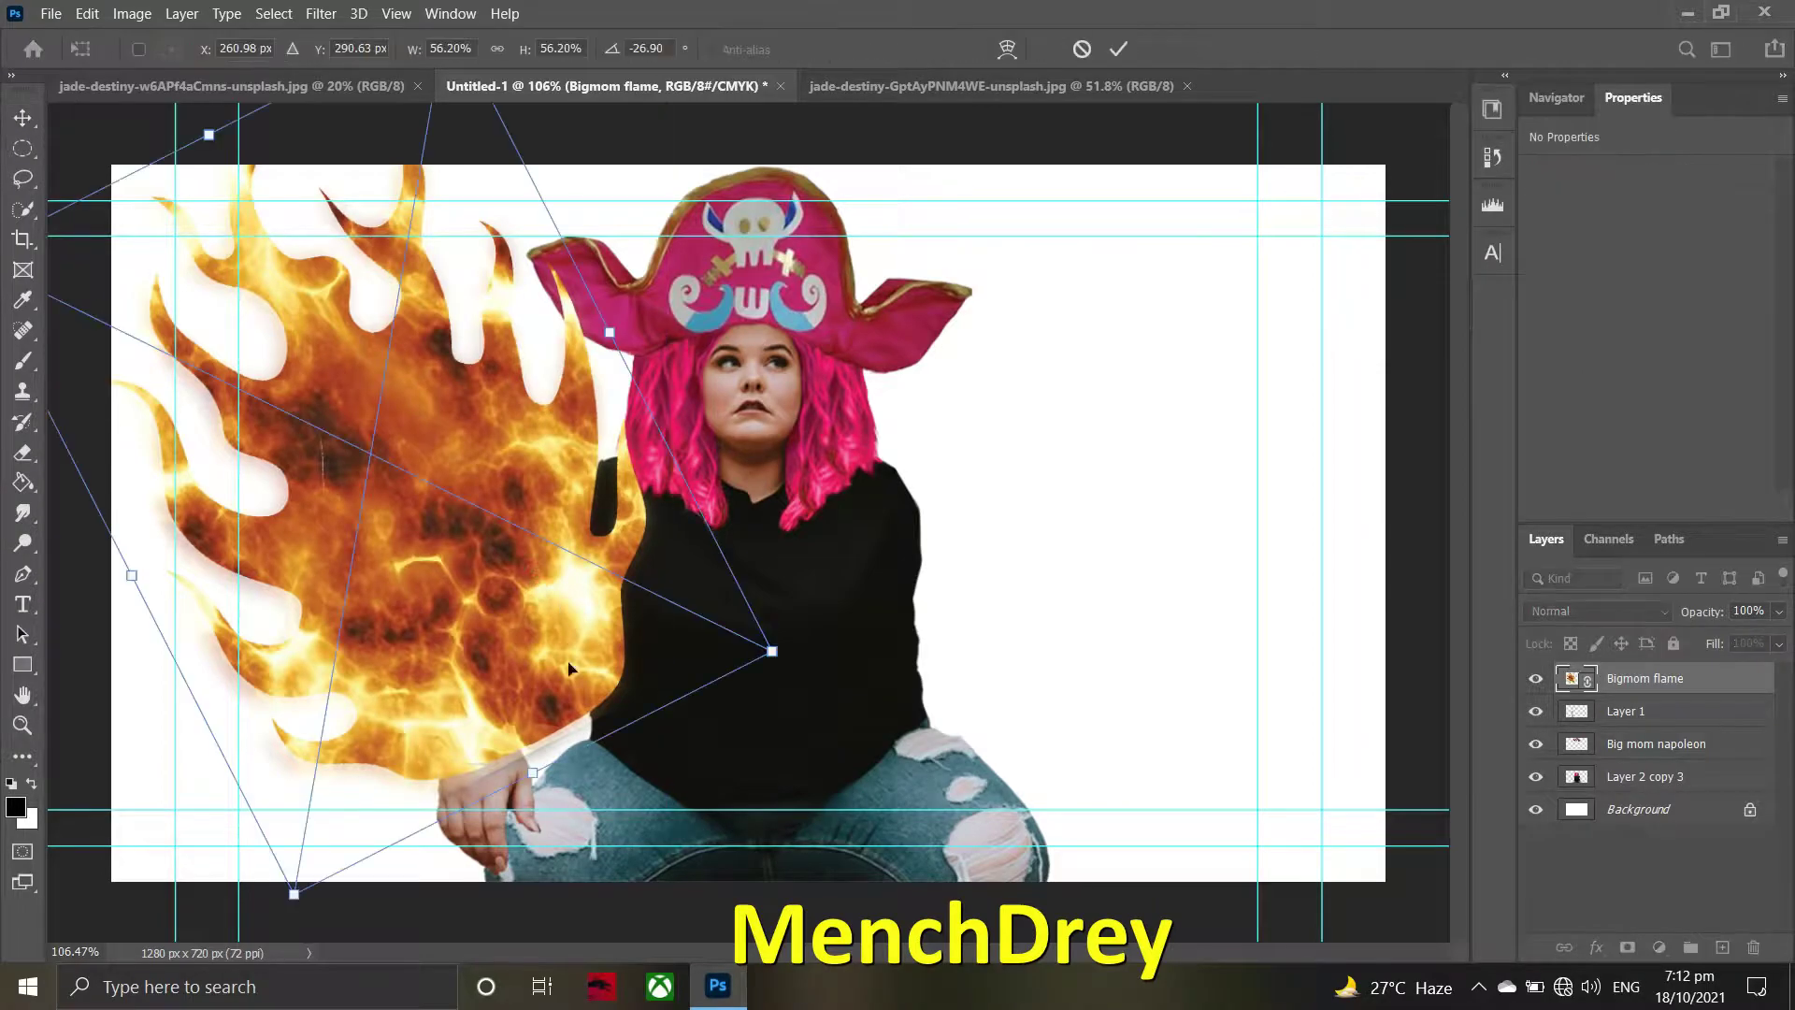
left_click_drag(573, 665, 480, 679)
left_click(1120, 49)
- Check the arm placement and rasterize the Bigmom flame layer
left_click(511, 839)
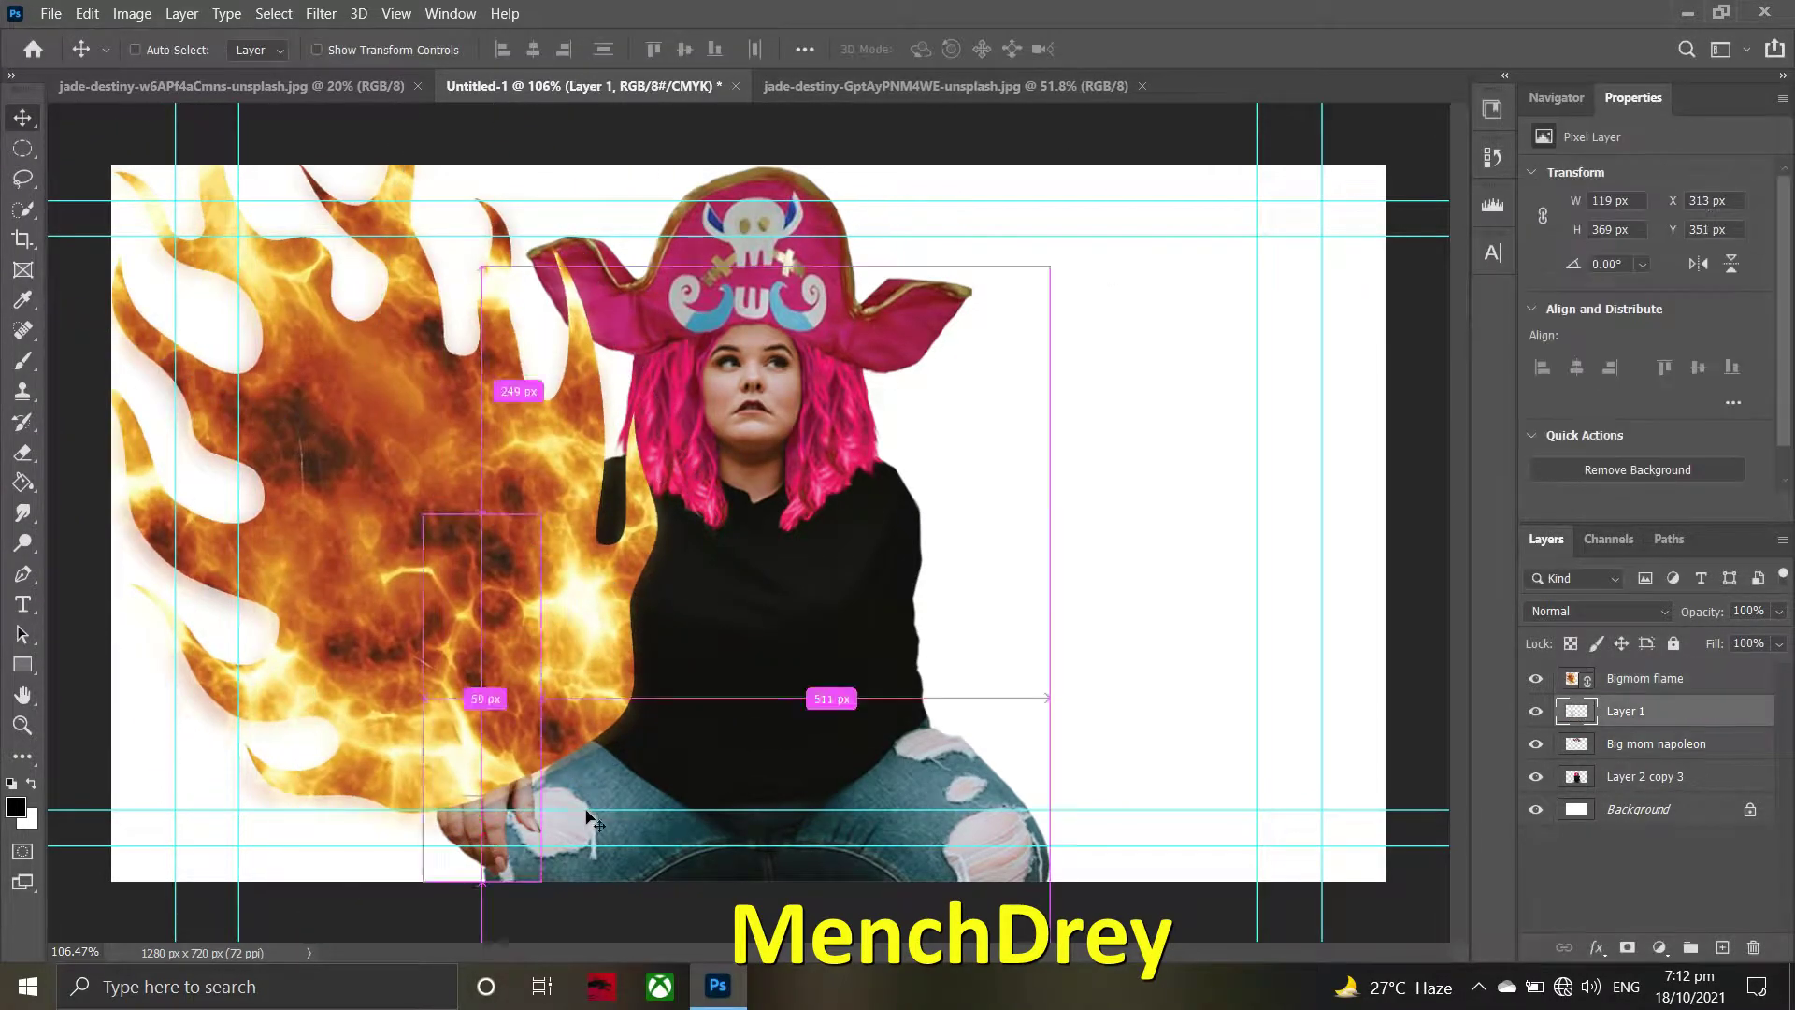
key("ctrl+t")
key("Return")
key("ctrl+0")
left_click(795, 86)
left_click(651, 86)
key("ctrl+Tab")
left_click(602, 86)
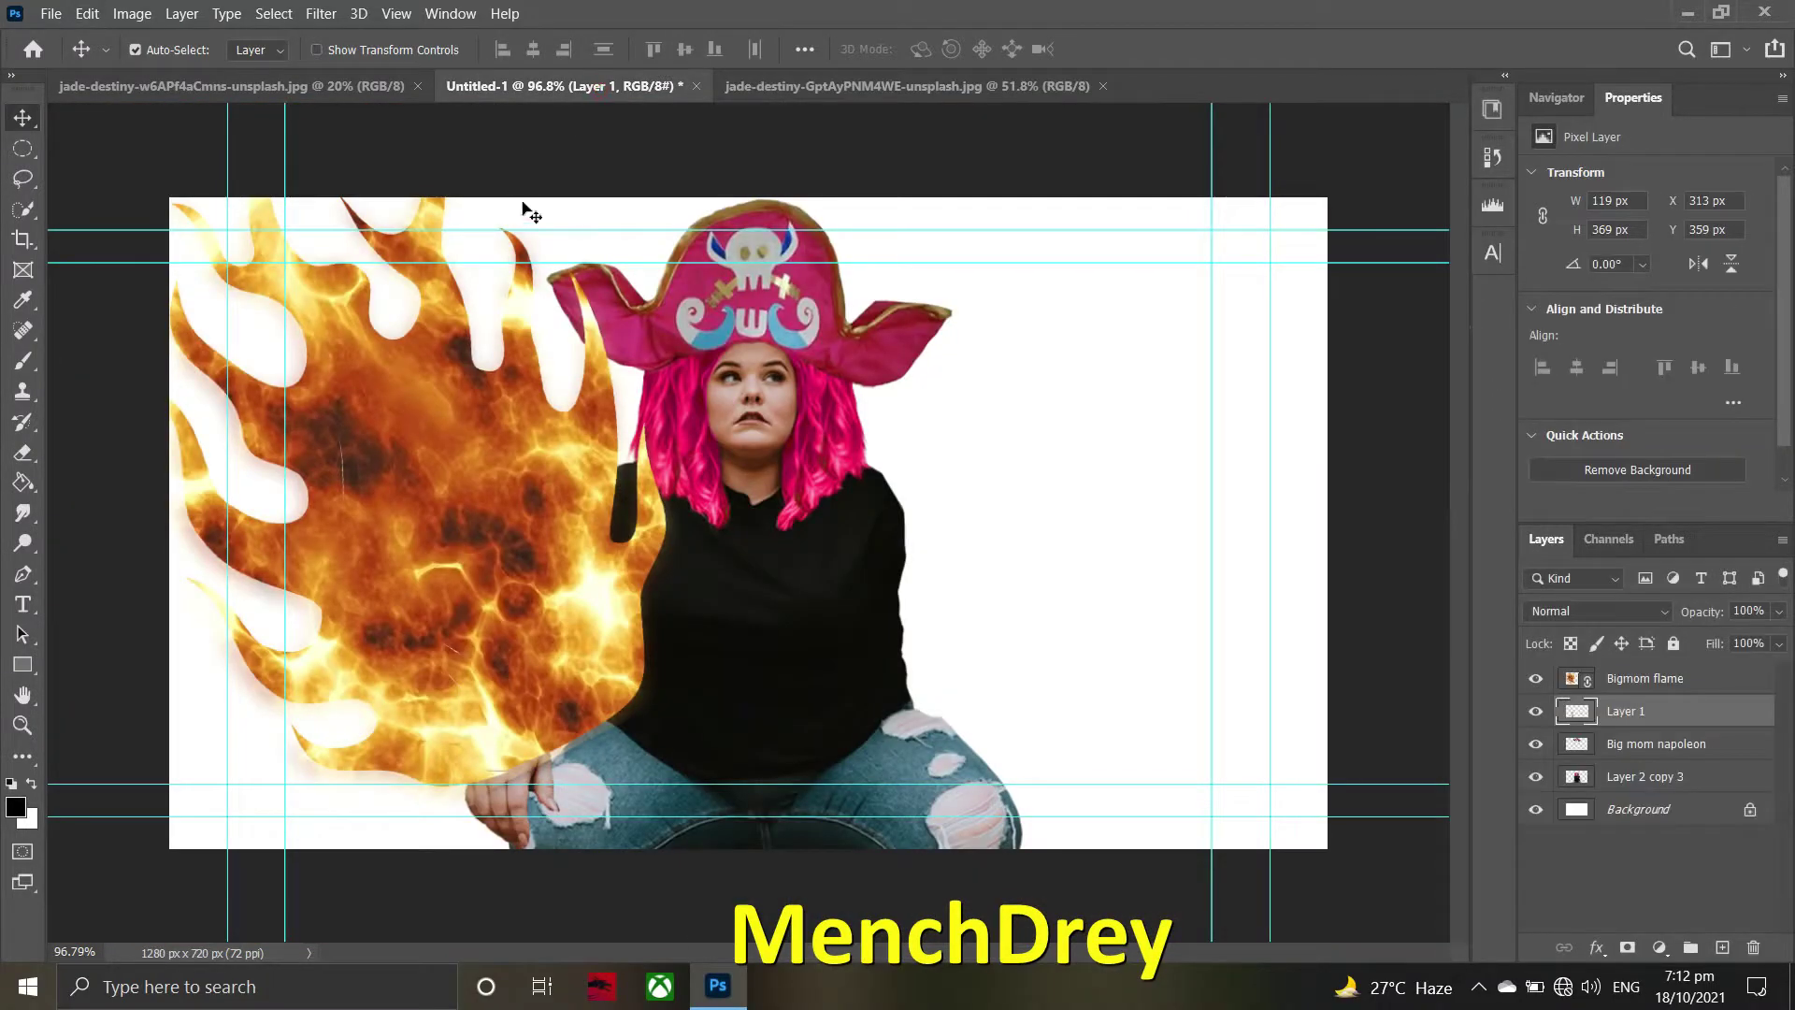
right_click(1637, 680)
left_click(1328, 436)
- Place the linked 'Big mom shirt' image above Layer 2 copy 3
left_click(1623, 778)
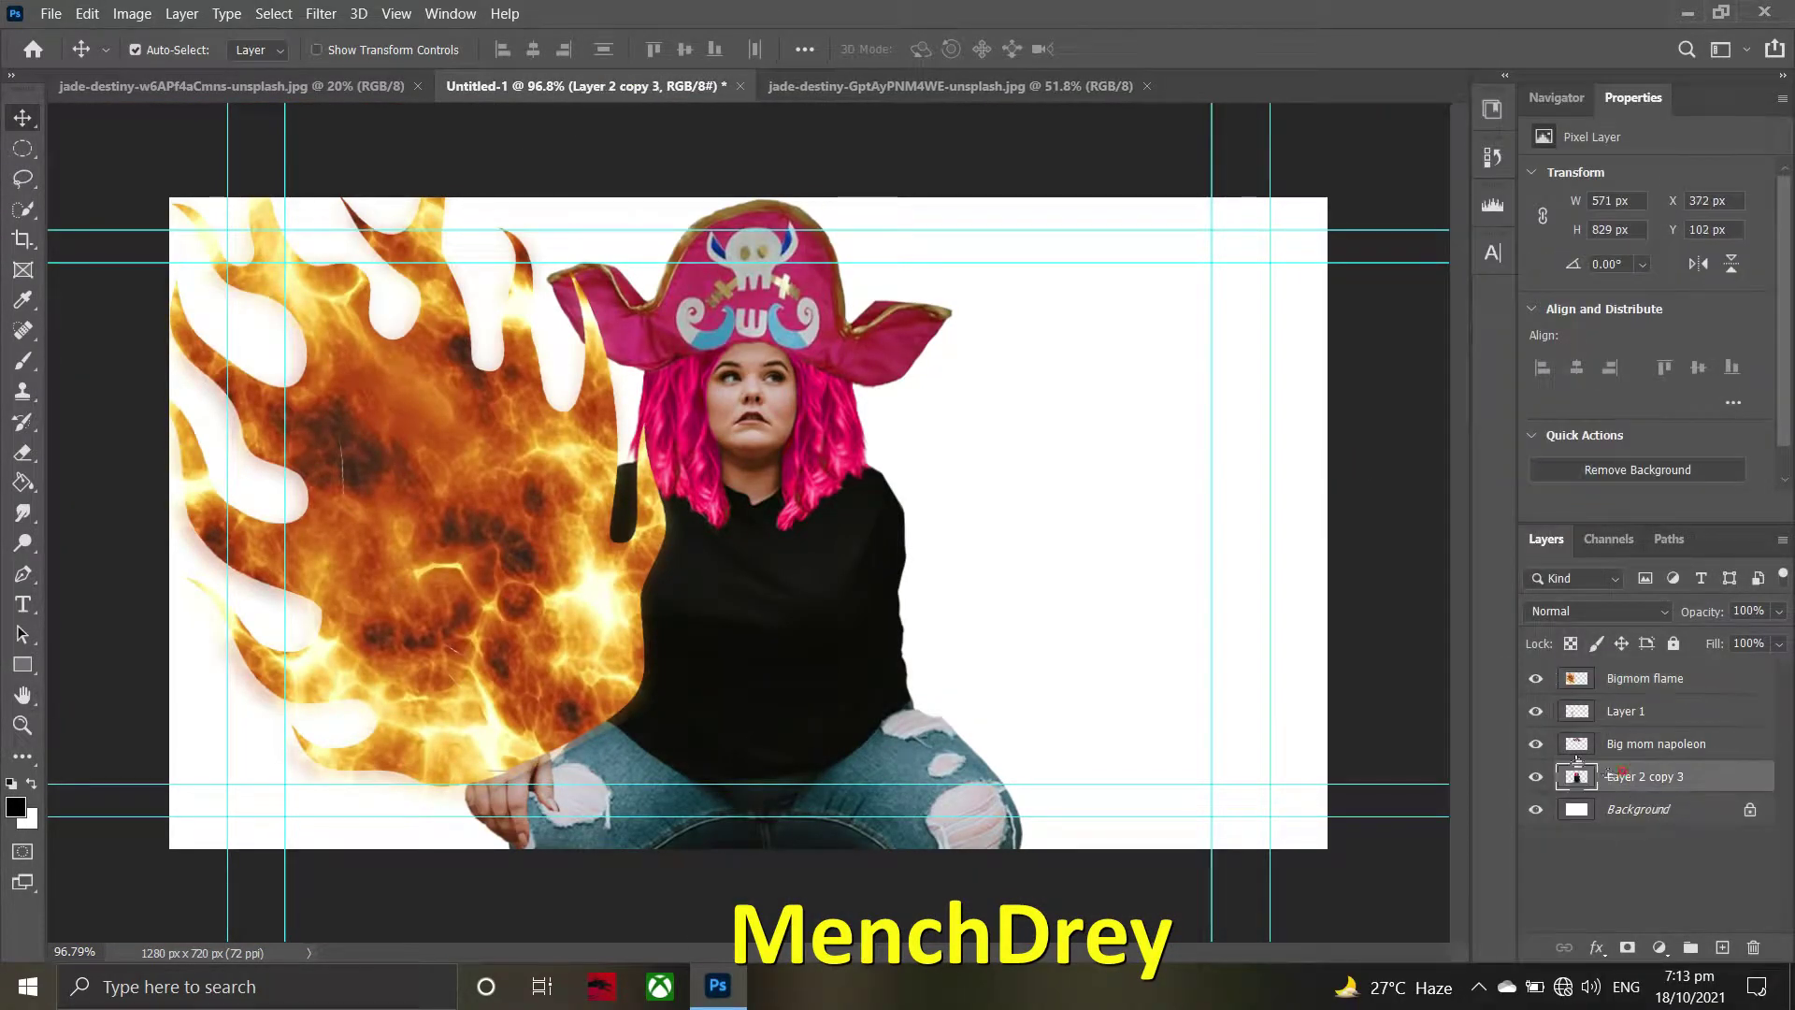
left_click(50, 13)
left_click(94, 477)
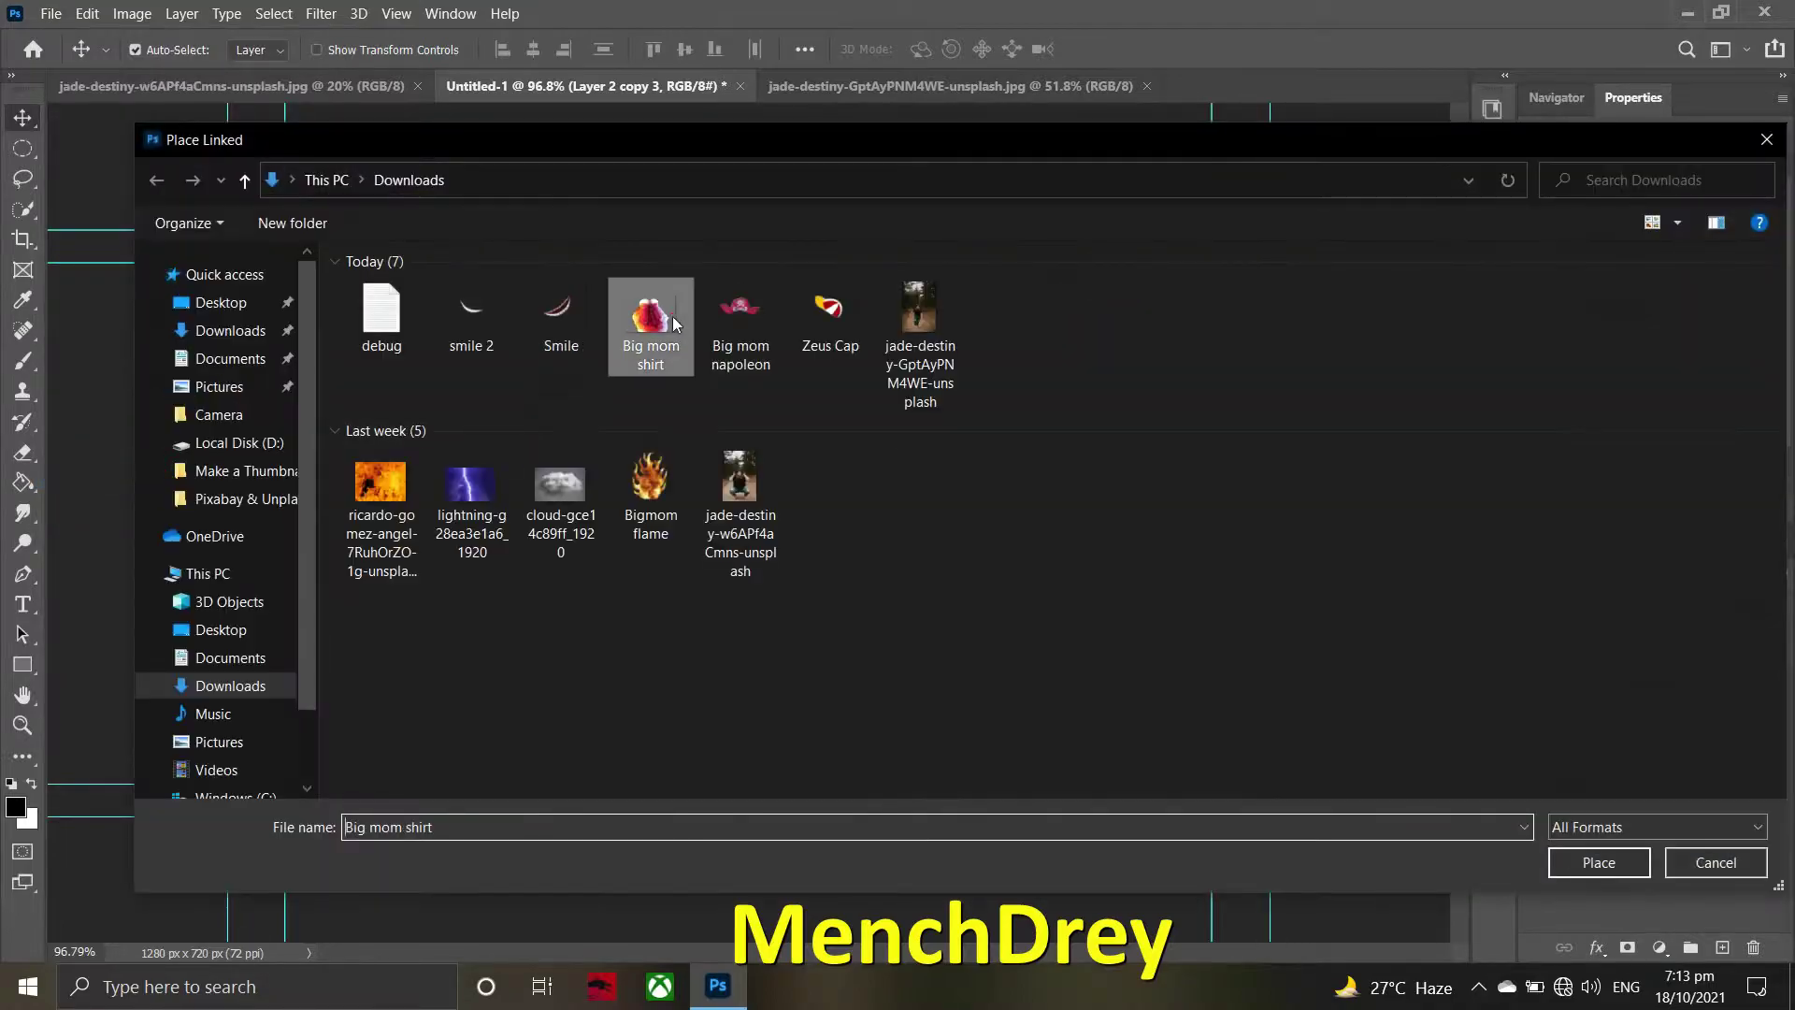
double_click(671, 316)
- Rotate, move and scale the pink outfit over the woman's torso, then commit it
left_click_drag(1253, 201, 1241, 428)
left_click_drag(780, 567, 781, 596)
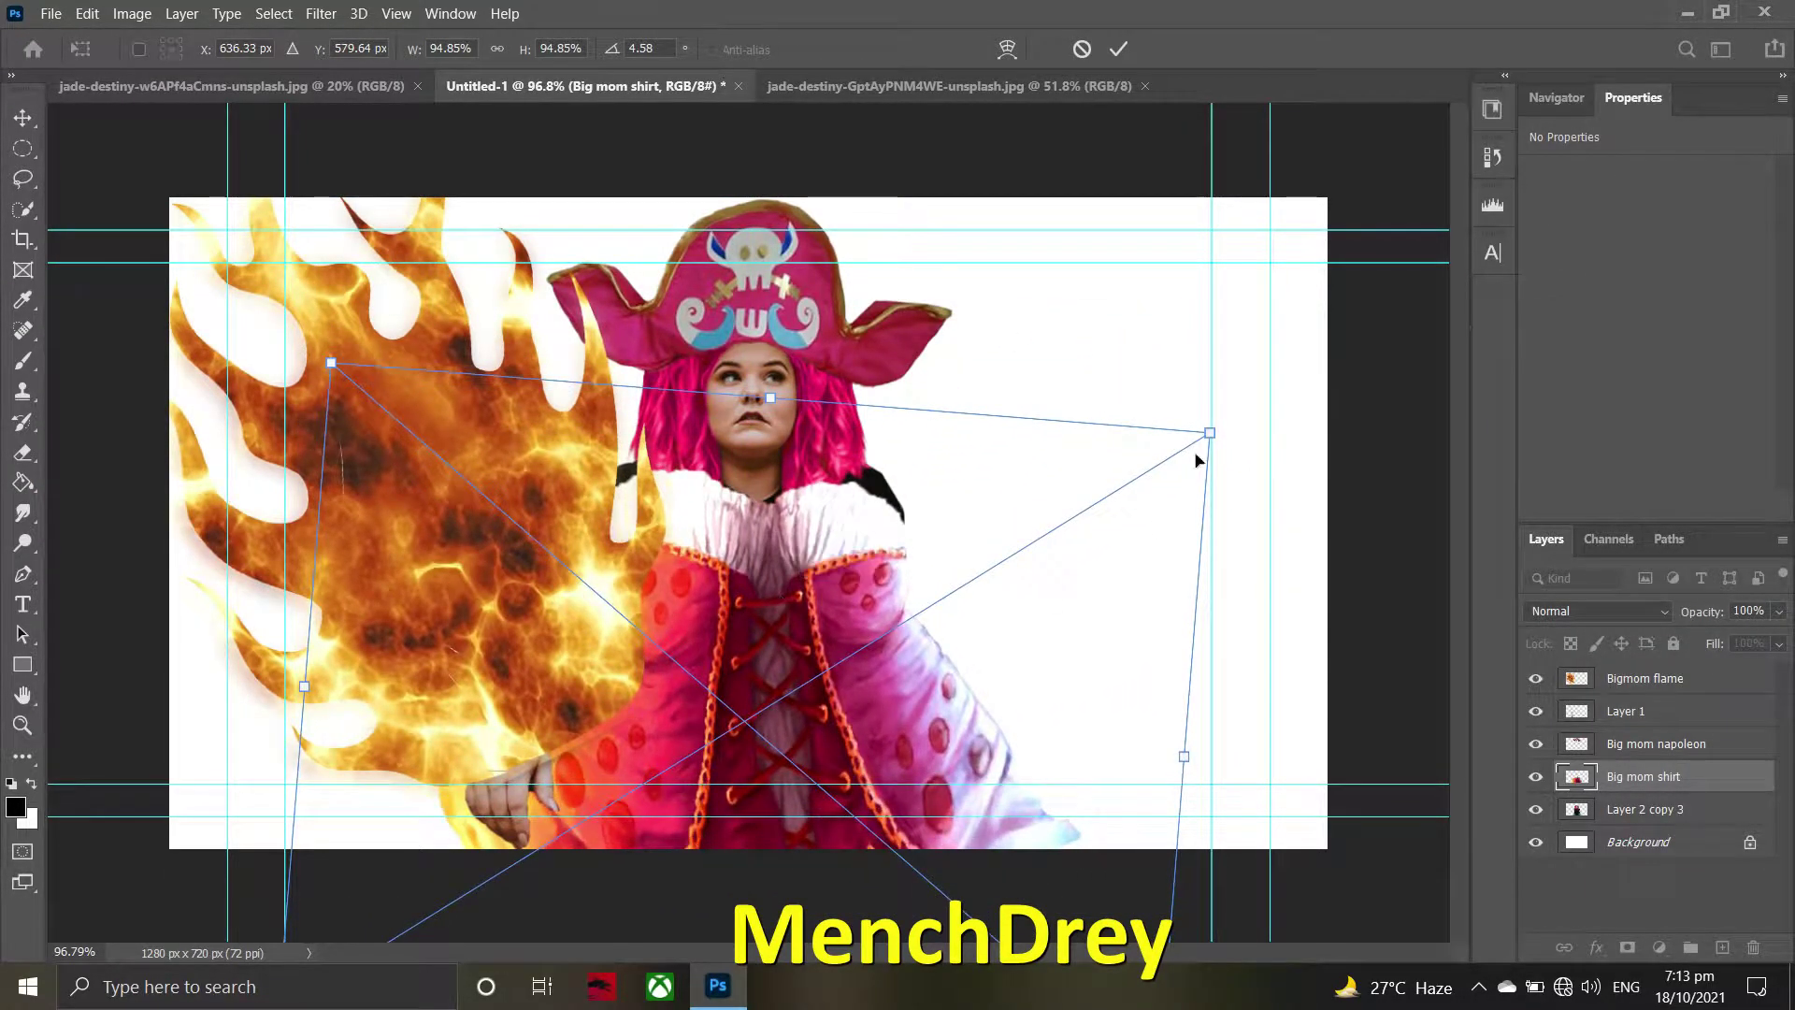
left_click_drag(1210, 433, 1172, 452)
right_click(993, 480)
key("Escape")
key("Return")
- Nudge the outfit into position and hide the shirt layer to check underneath
left_click_drag(955, 559, 583, 559)
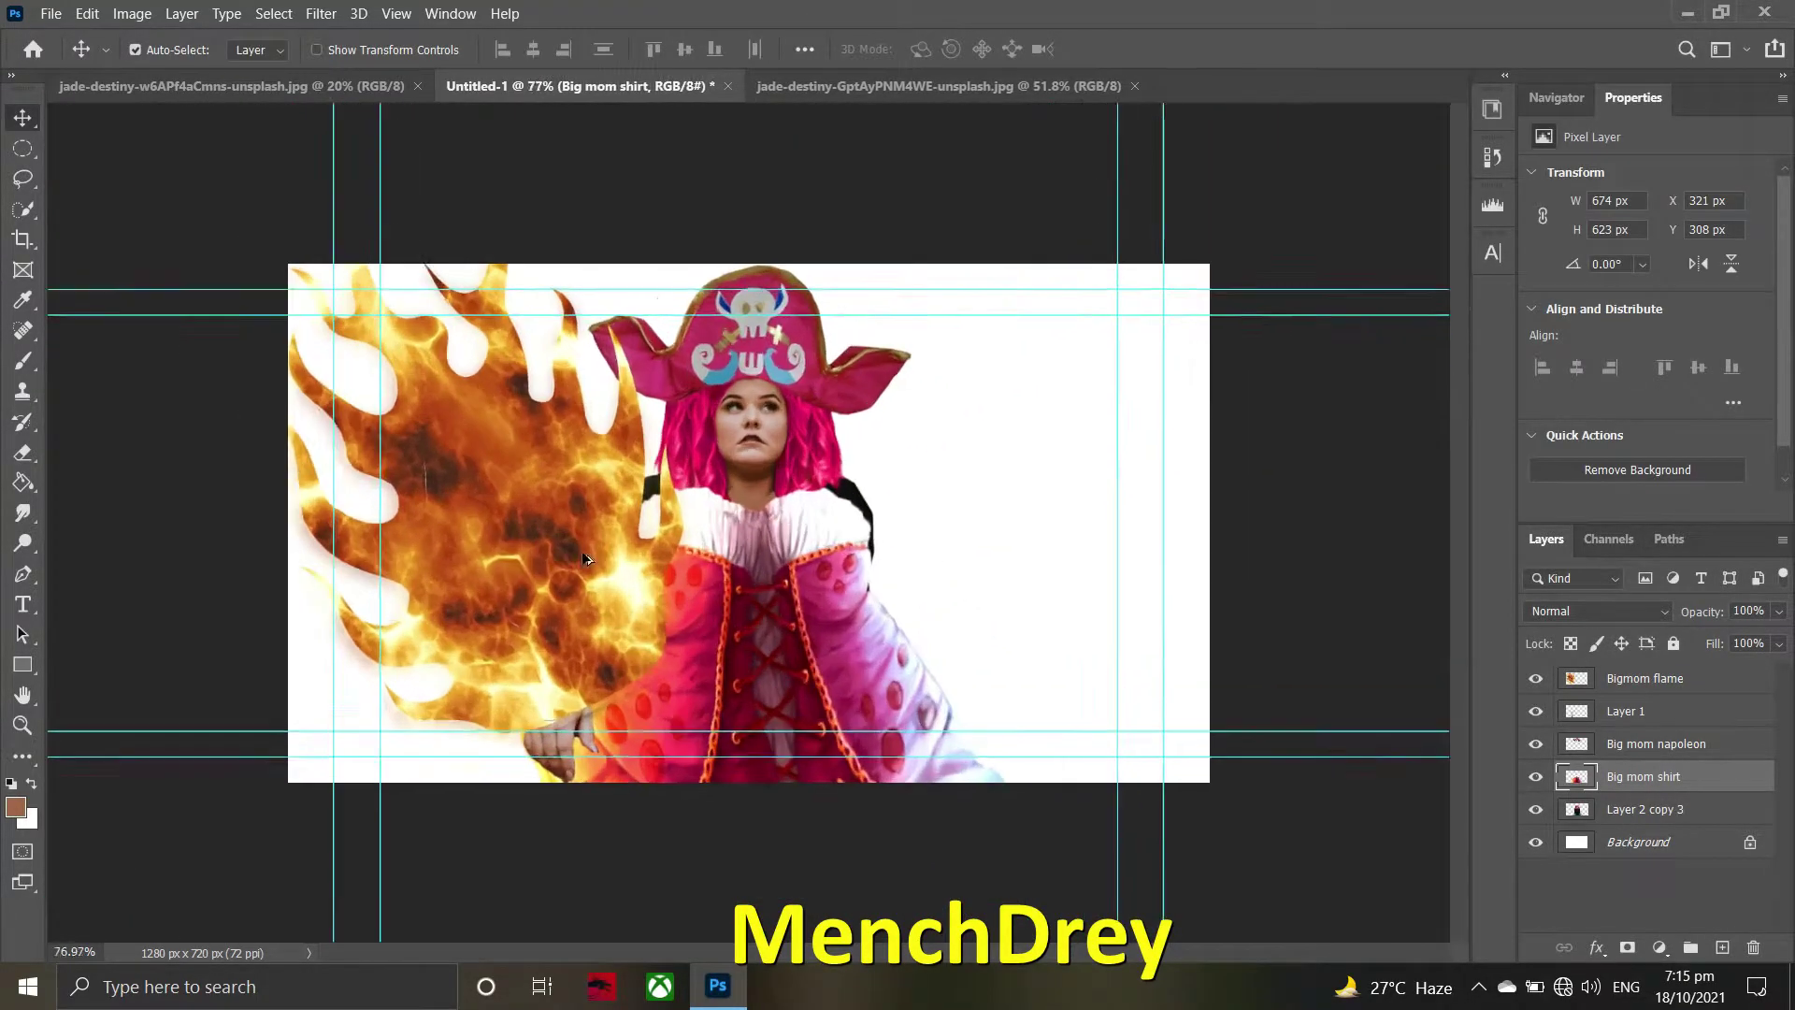
scroll(748, 512, "up", 3)
left_click(1534, 781)
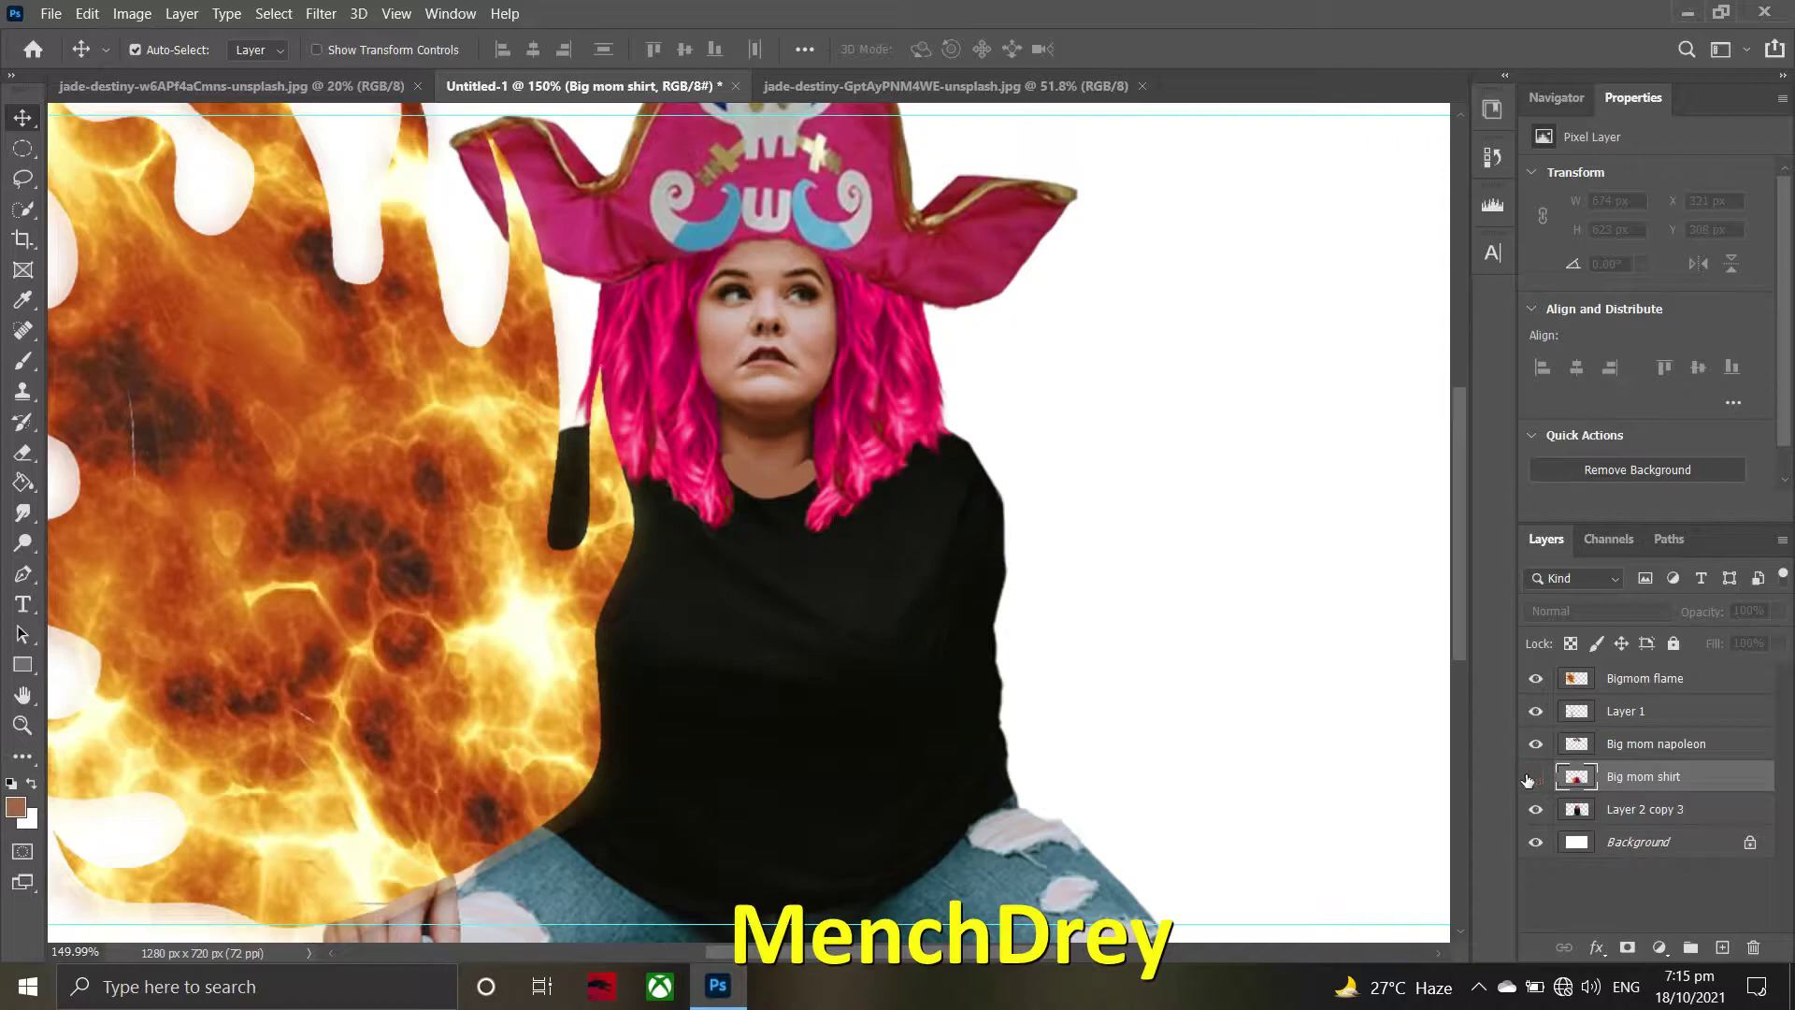
- Show the Big mom shirt layer and drop its opacity to 48% as an erasing guide
left_click(1643, 809)
key("e")
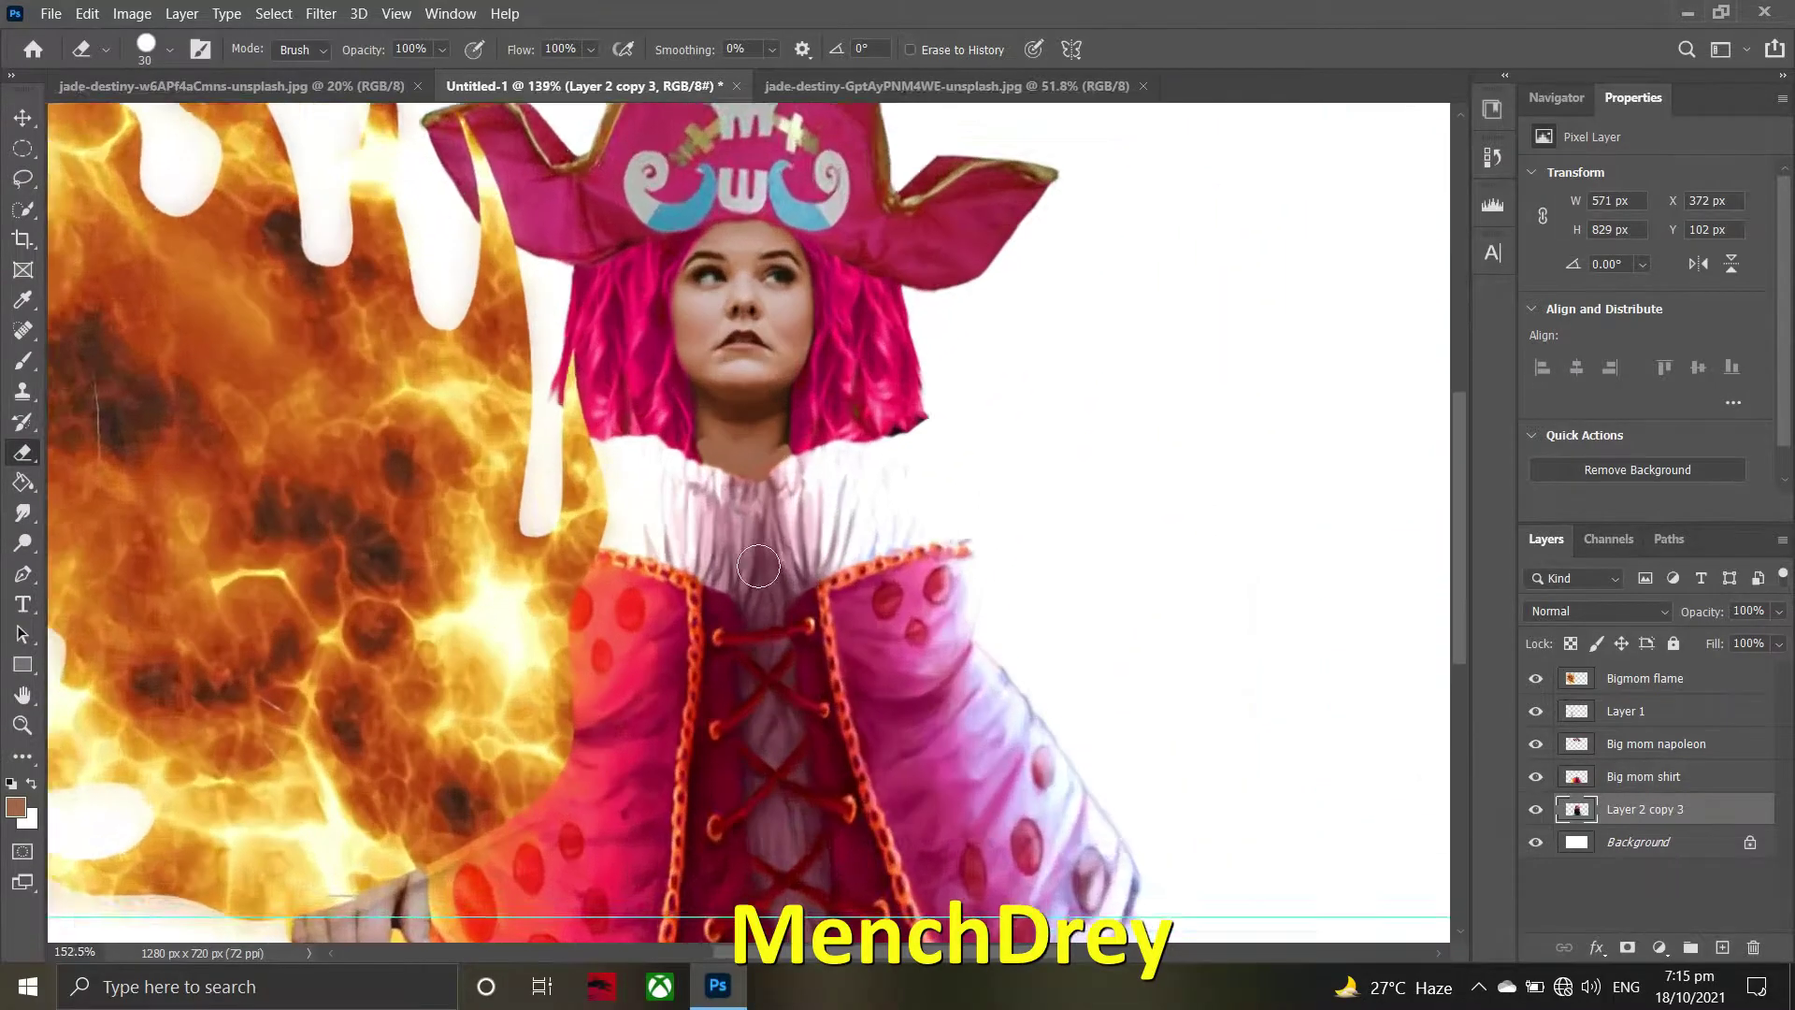
scroll(786, 501, "up", 2)
left_click(1643, 776)
left_click(1779, 611)
left_click(1721, 637)
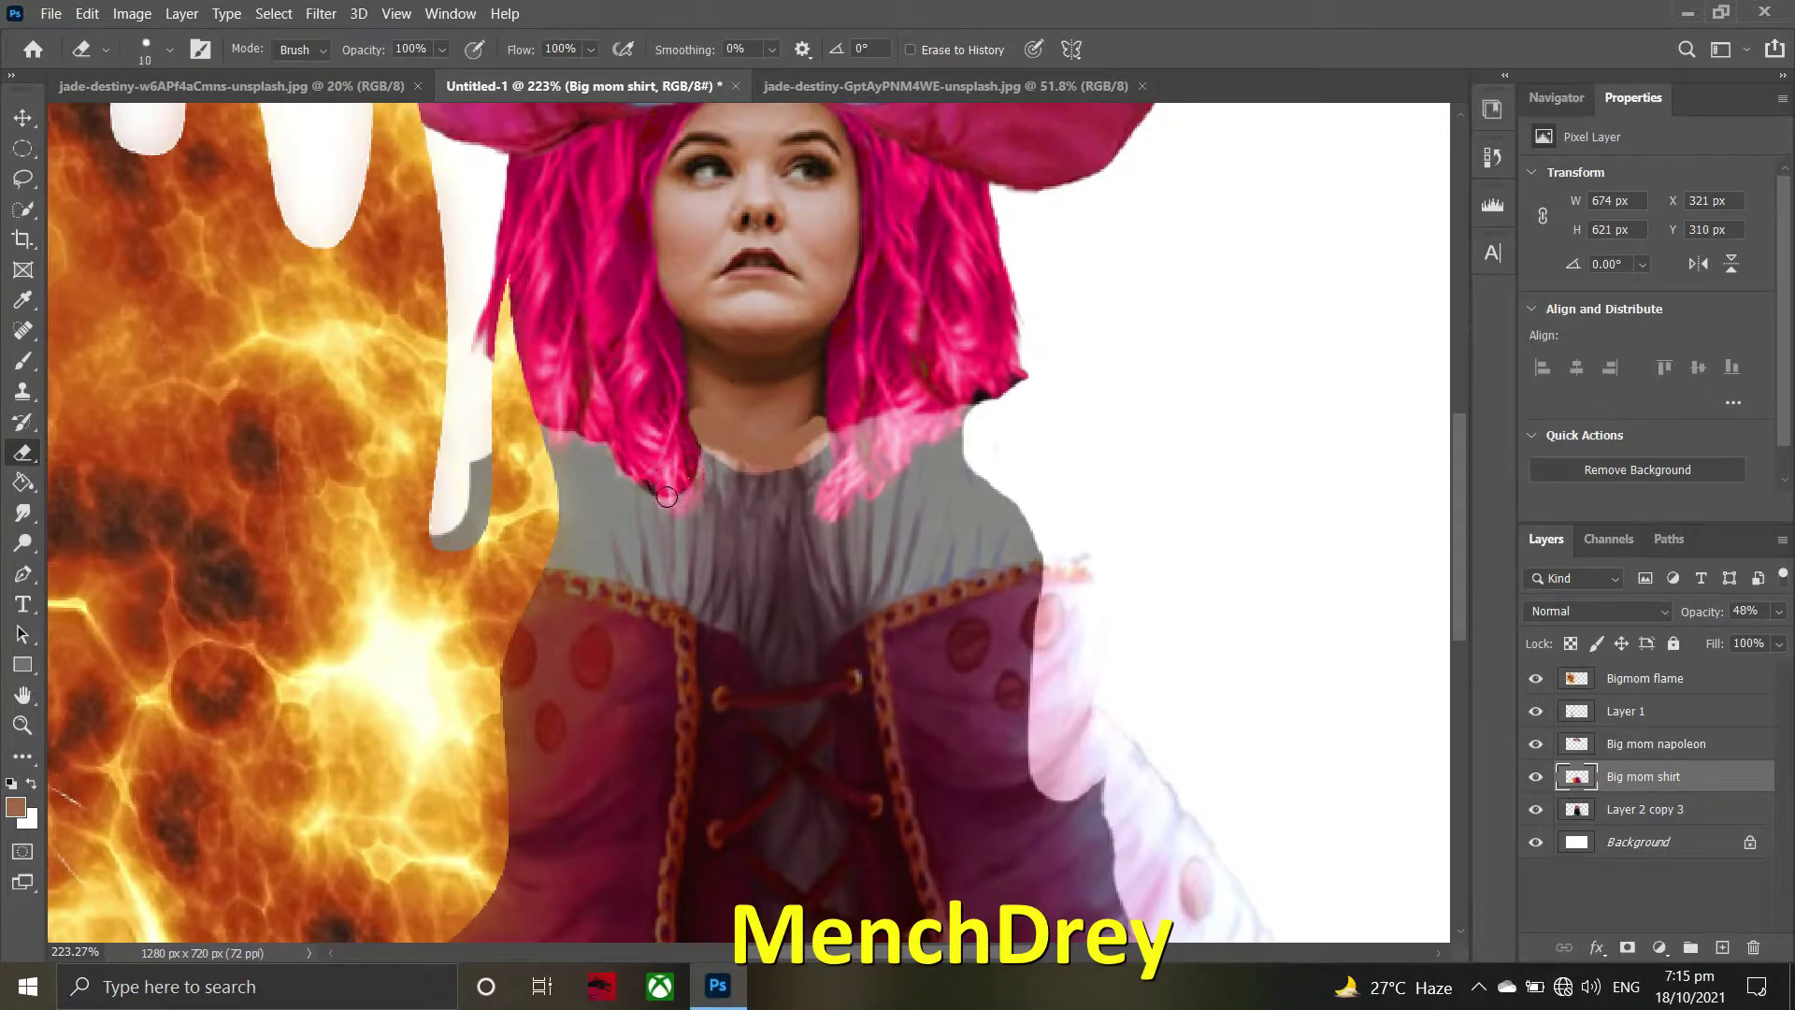
- Restore the shirt to 100% opacity and erase around the neck and hair with the Eraser
left_click_drag(1780, 612, 1782, 617)
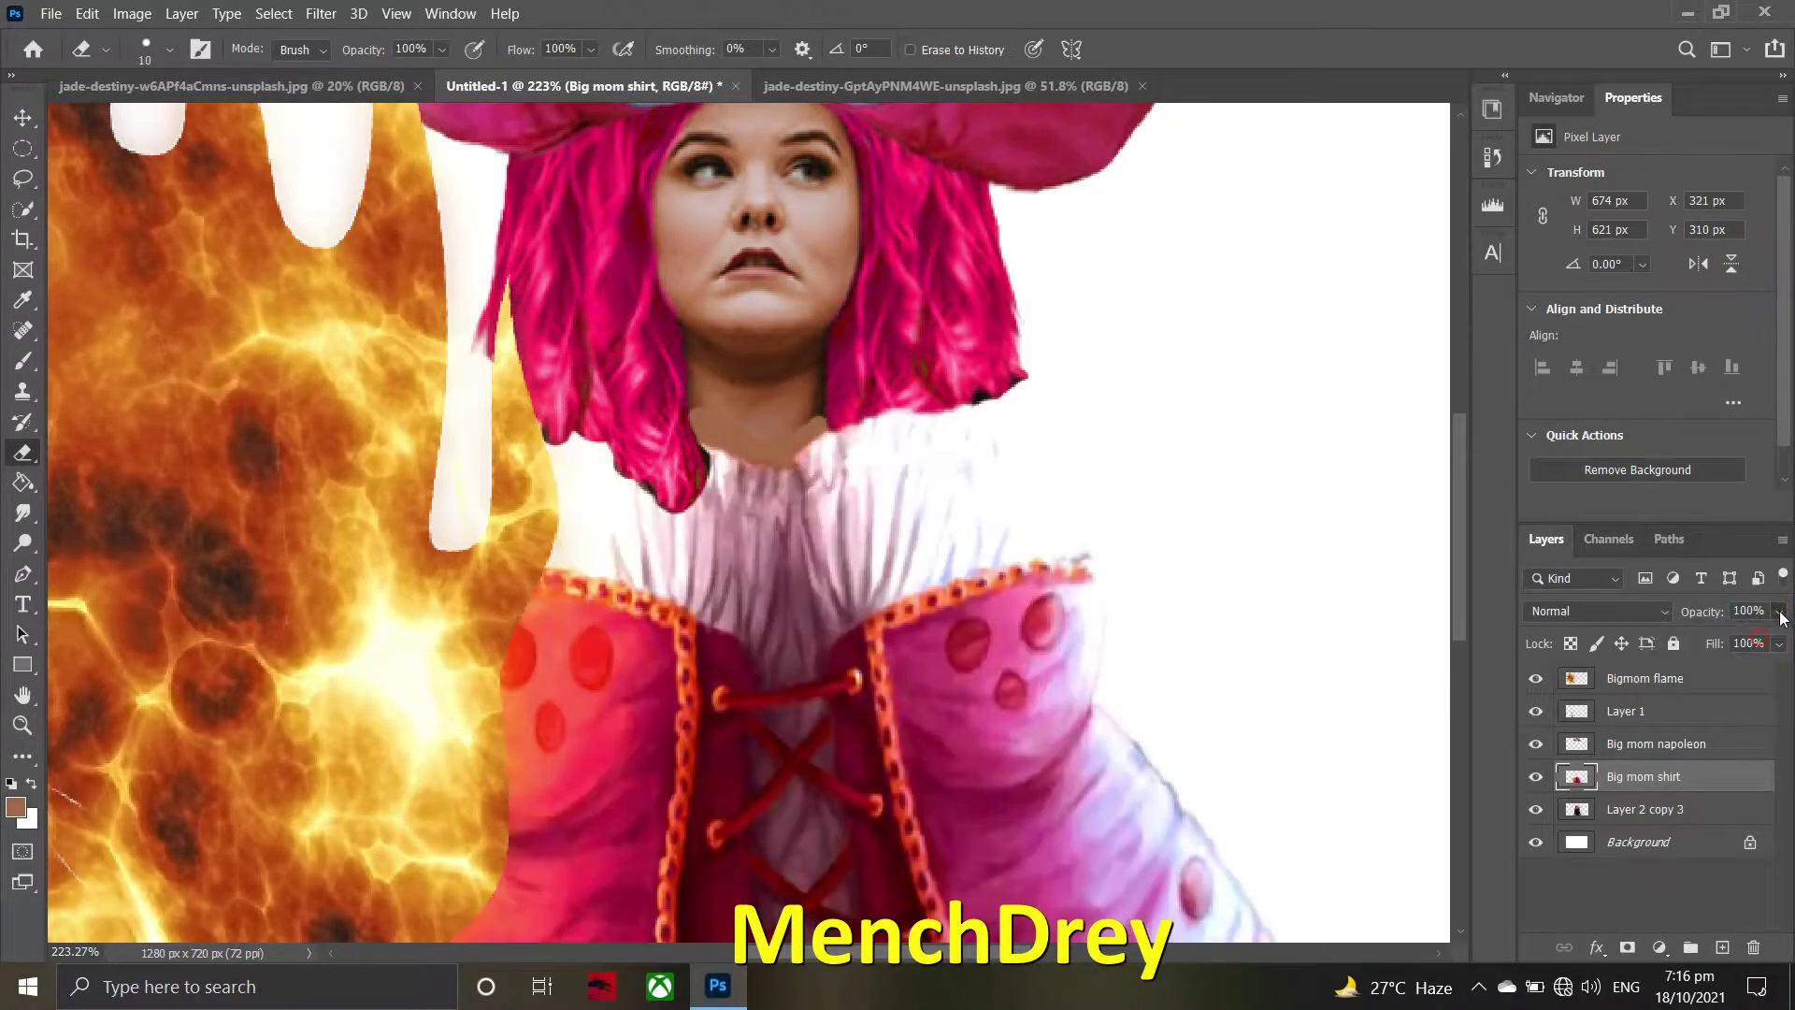
key("v")
scroll(630, 474, "down", 2)
scroll(697, 561, "up", 5)
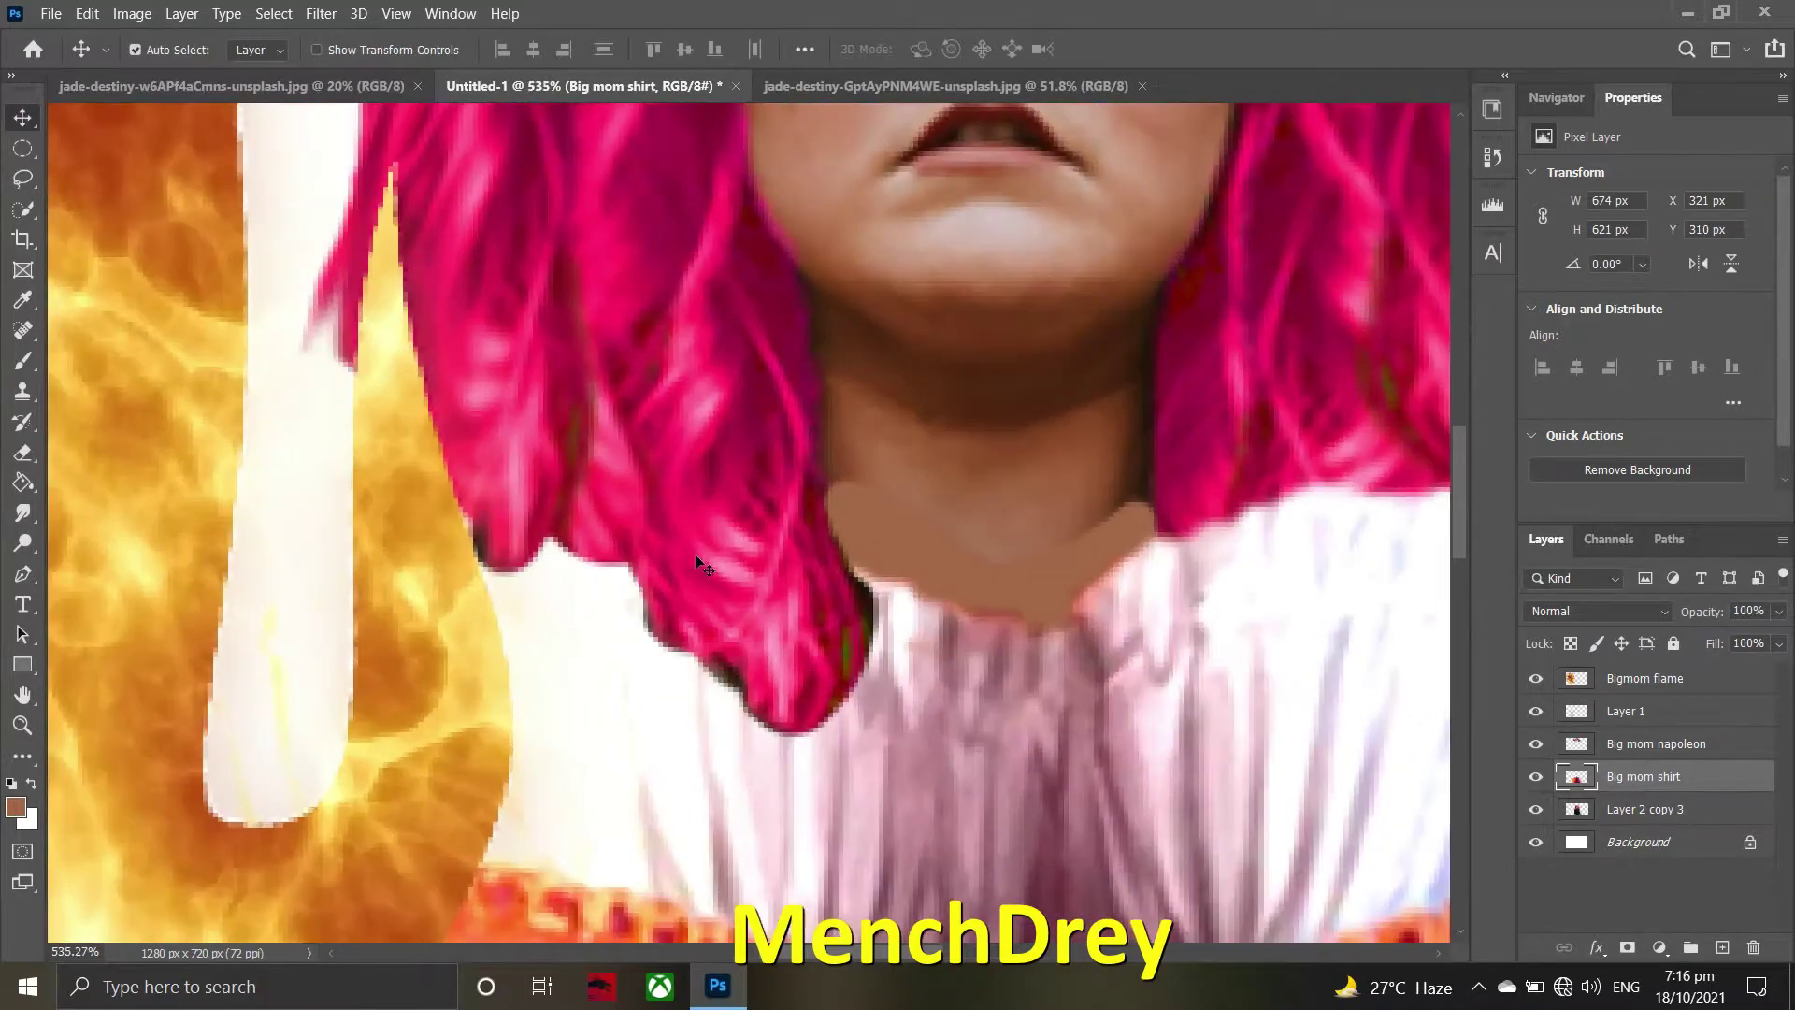
left_click(24, 456)
left_click(998, 545, "ctrl")
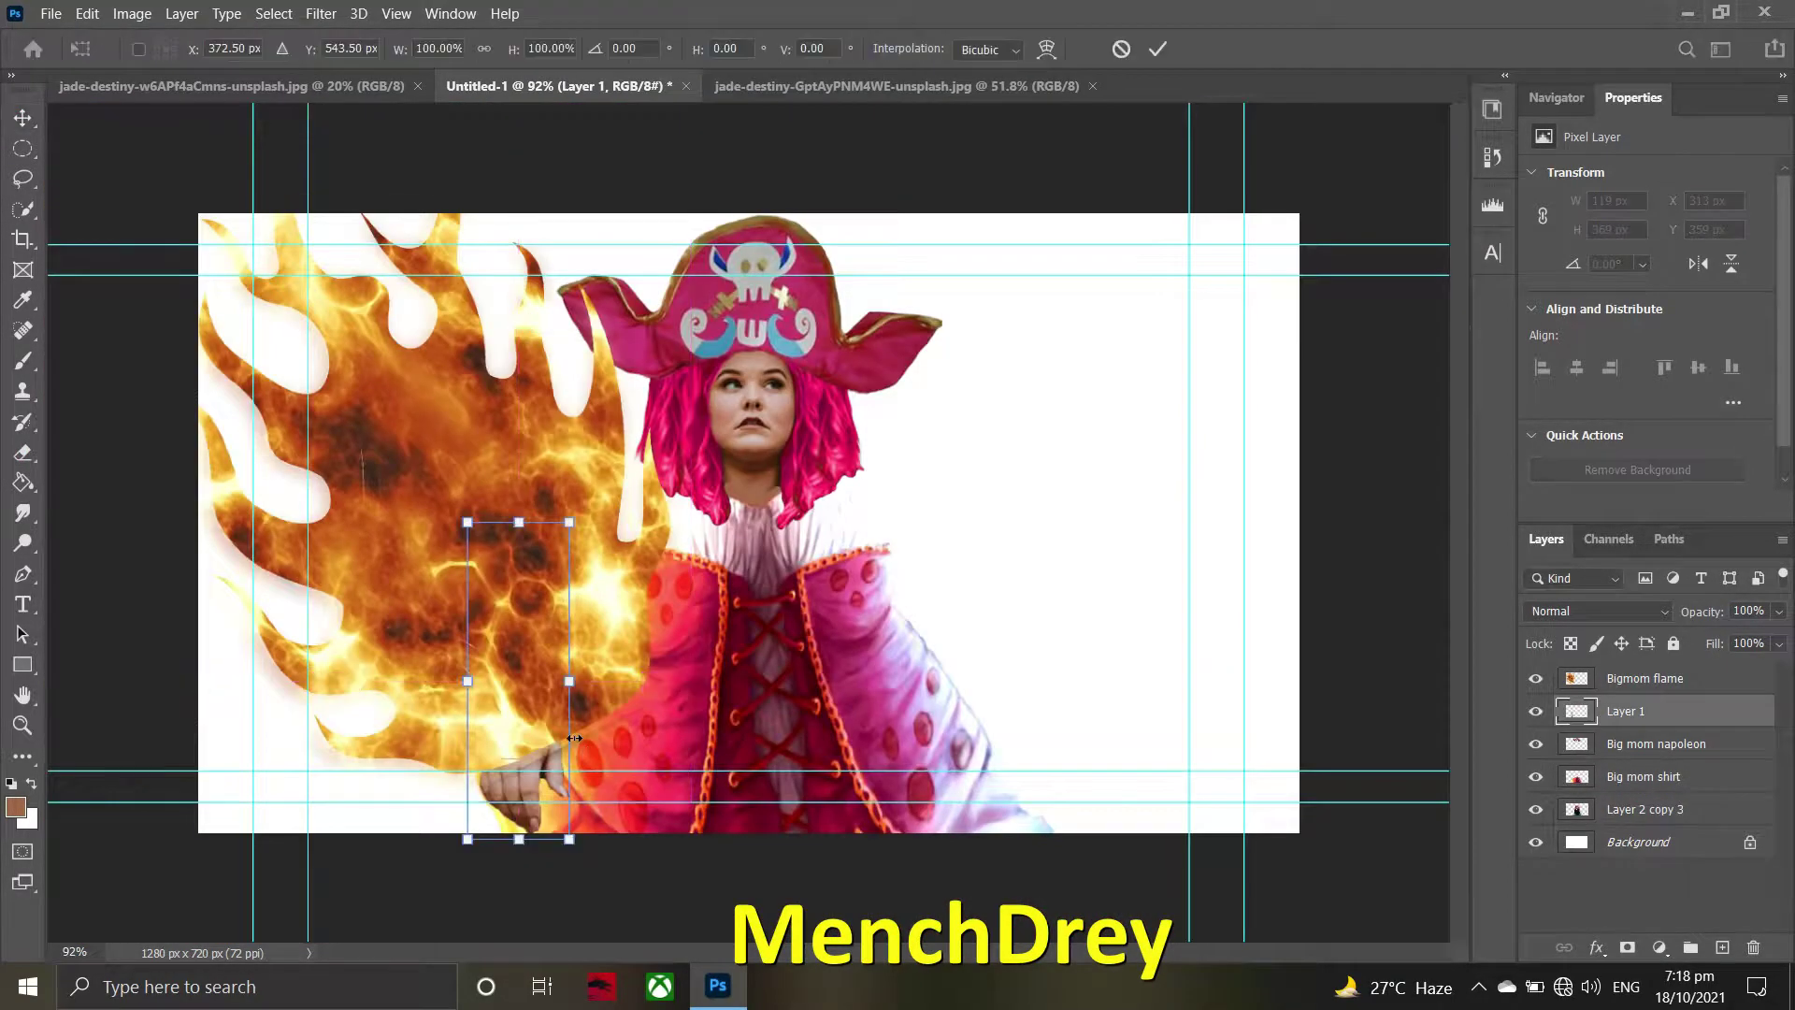
- Duplicate Layer 1's hand, flip it horizontally, and rotate it onto her right side
key("ctrl+j")
key("ctrl+t")
right_click(512, 793)
left_click(579, 759)
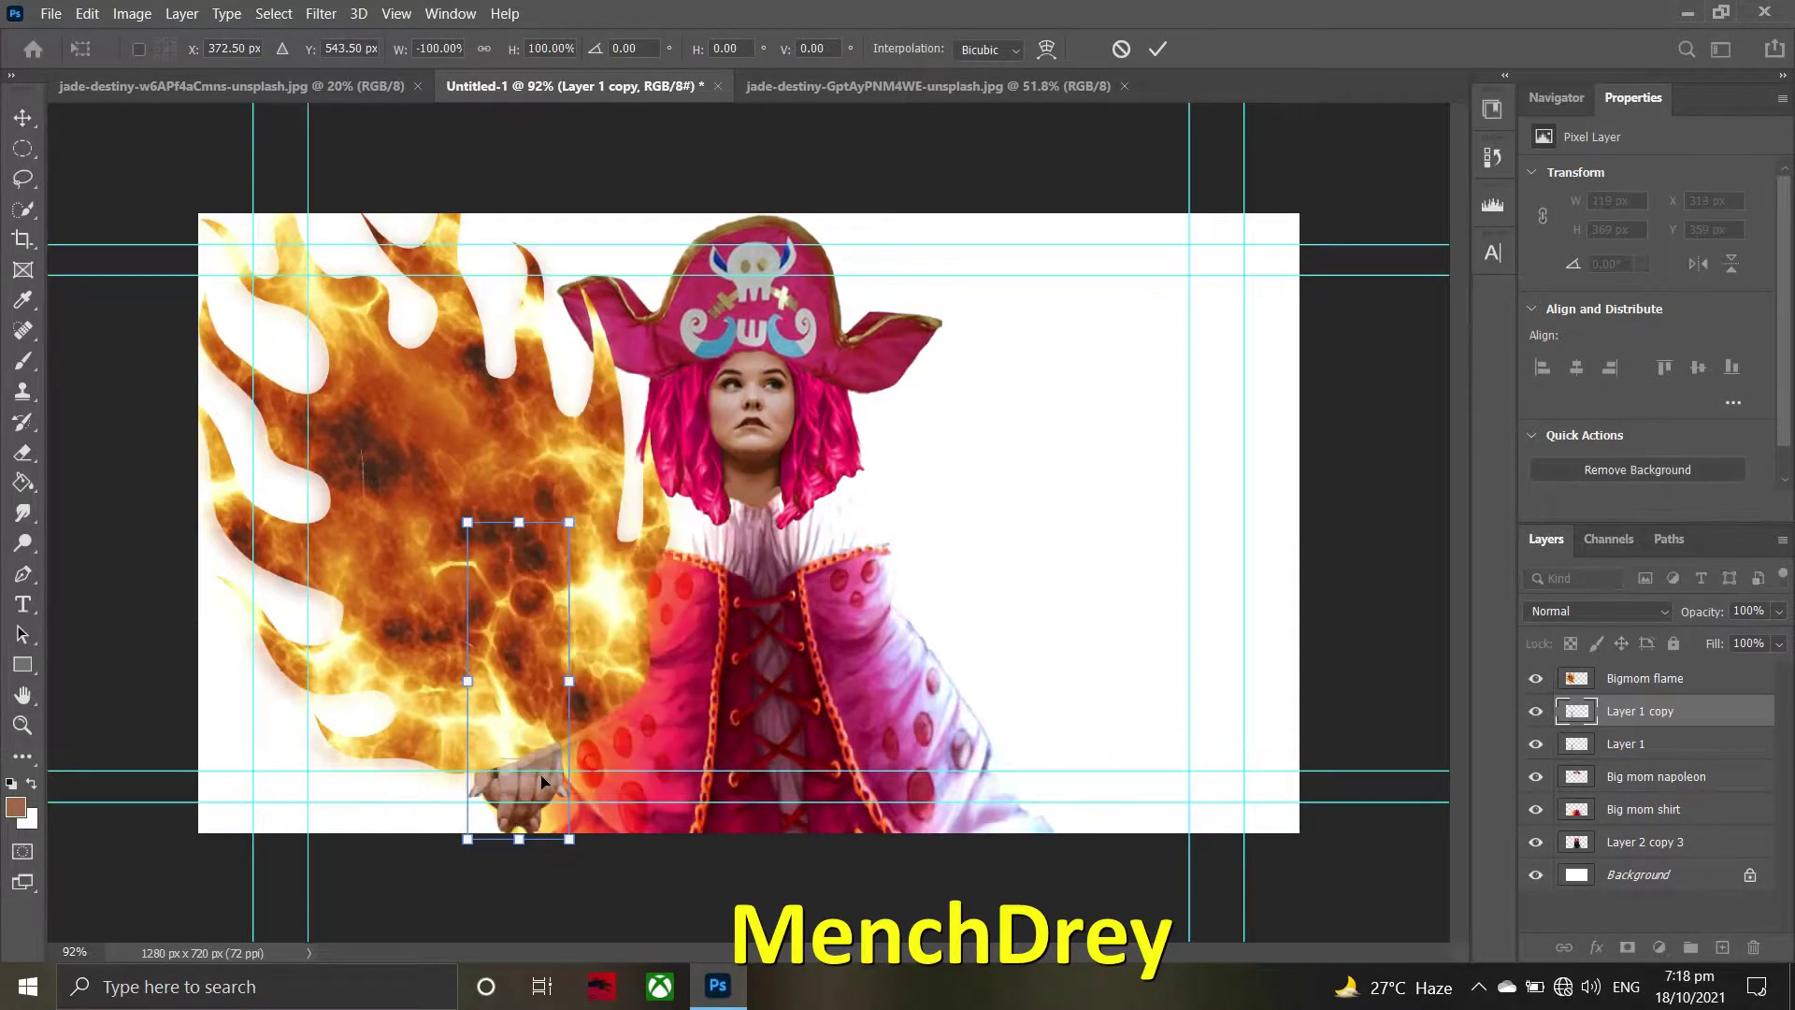
left_click_drag(524, 730, 982, 618)
left_click_drag(1029, 561, 1050, 505)
key("Return")
- Close the jade-destiny photo and open the cloud image
left_click(50, 14)
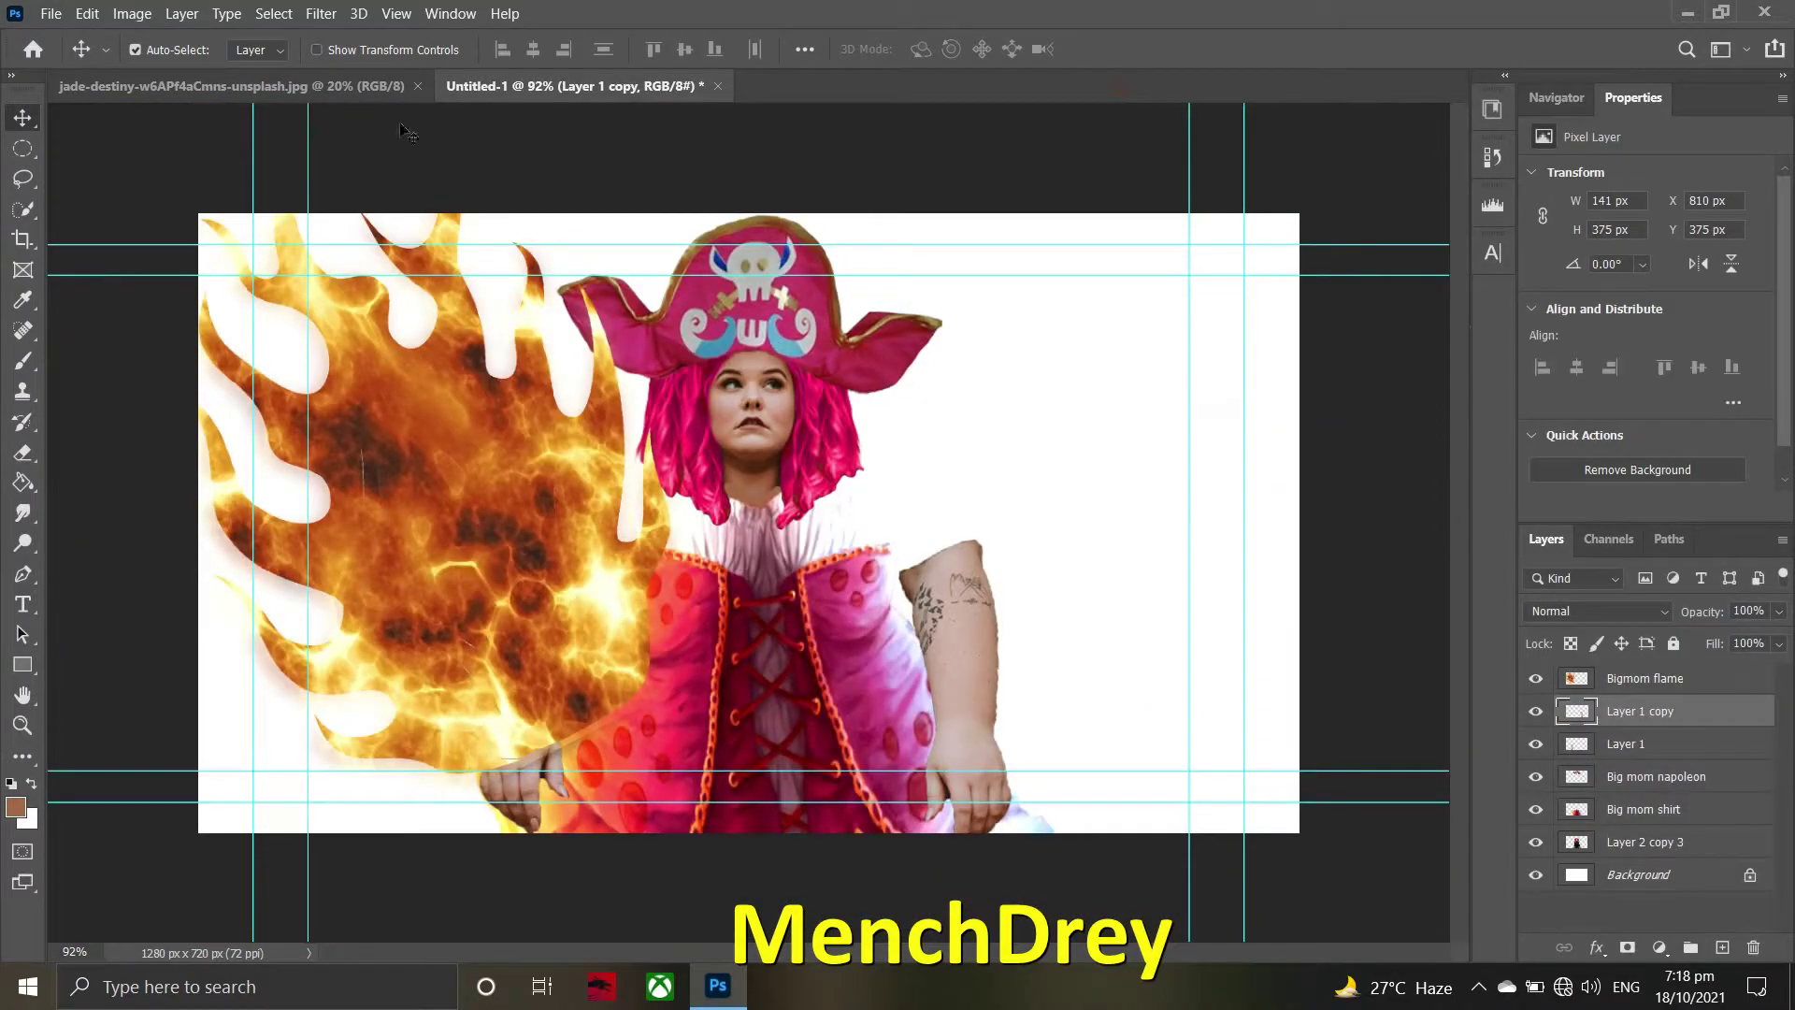
left_click(418, 86)
key("ctrl+o")
double_click(561, 380)
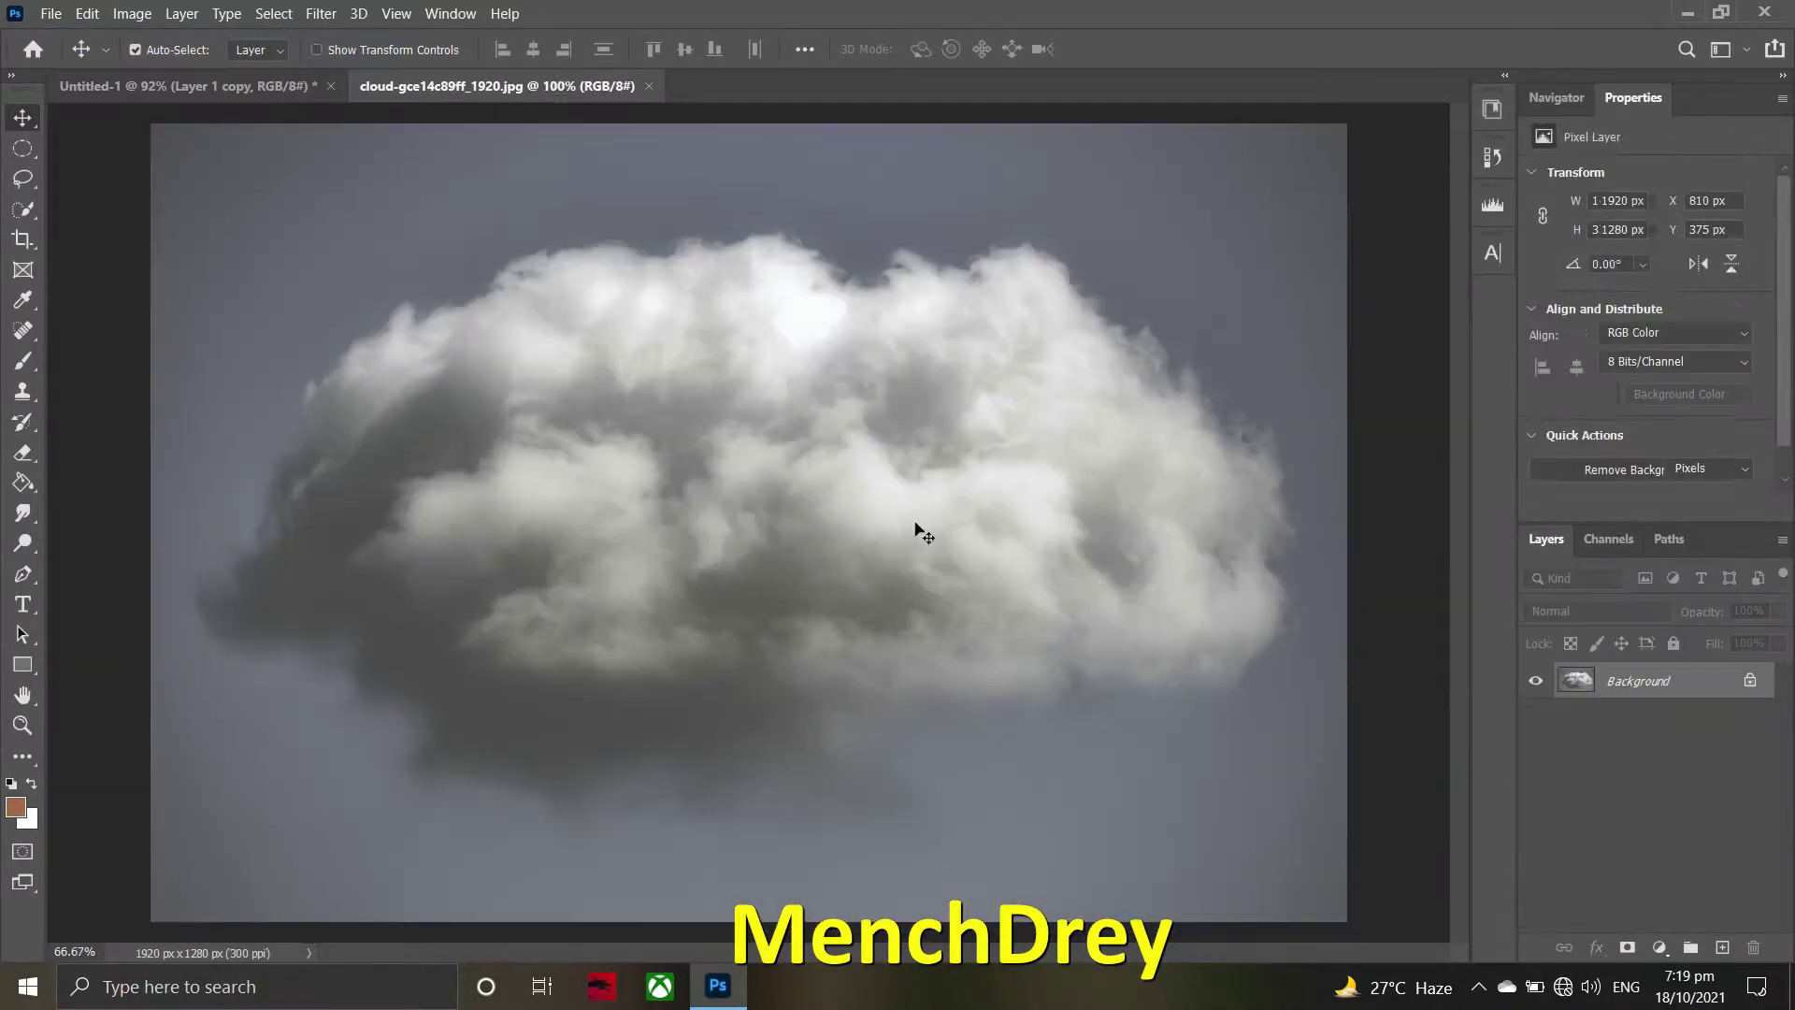
- Cut out the cloud with Select Subject, drag it into Untitled-1, and shrink and tilt it at right
left_click(23, 209)
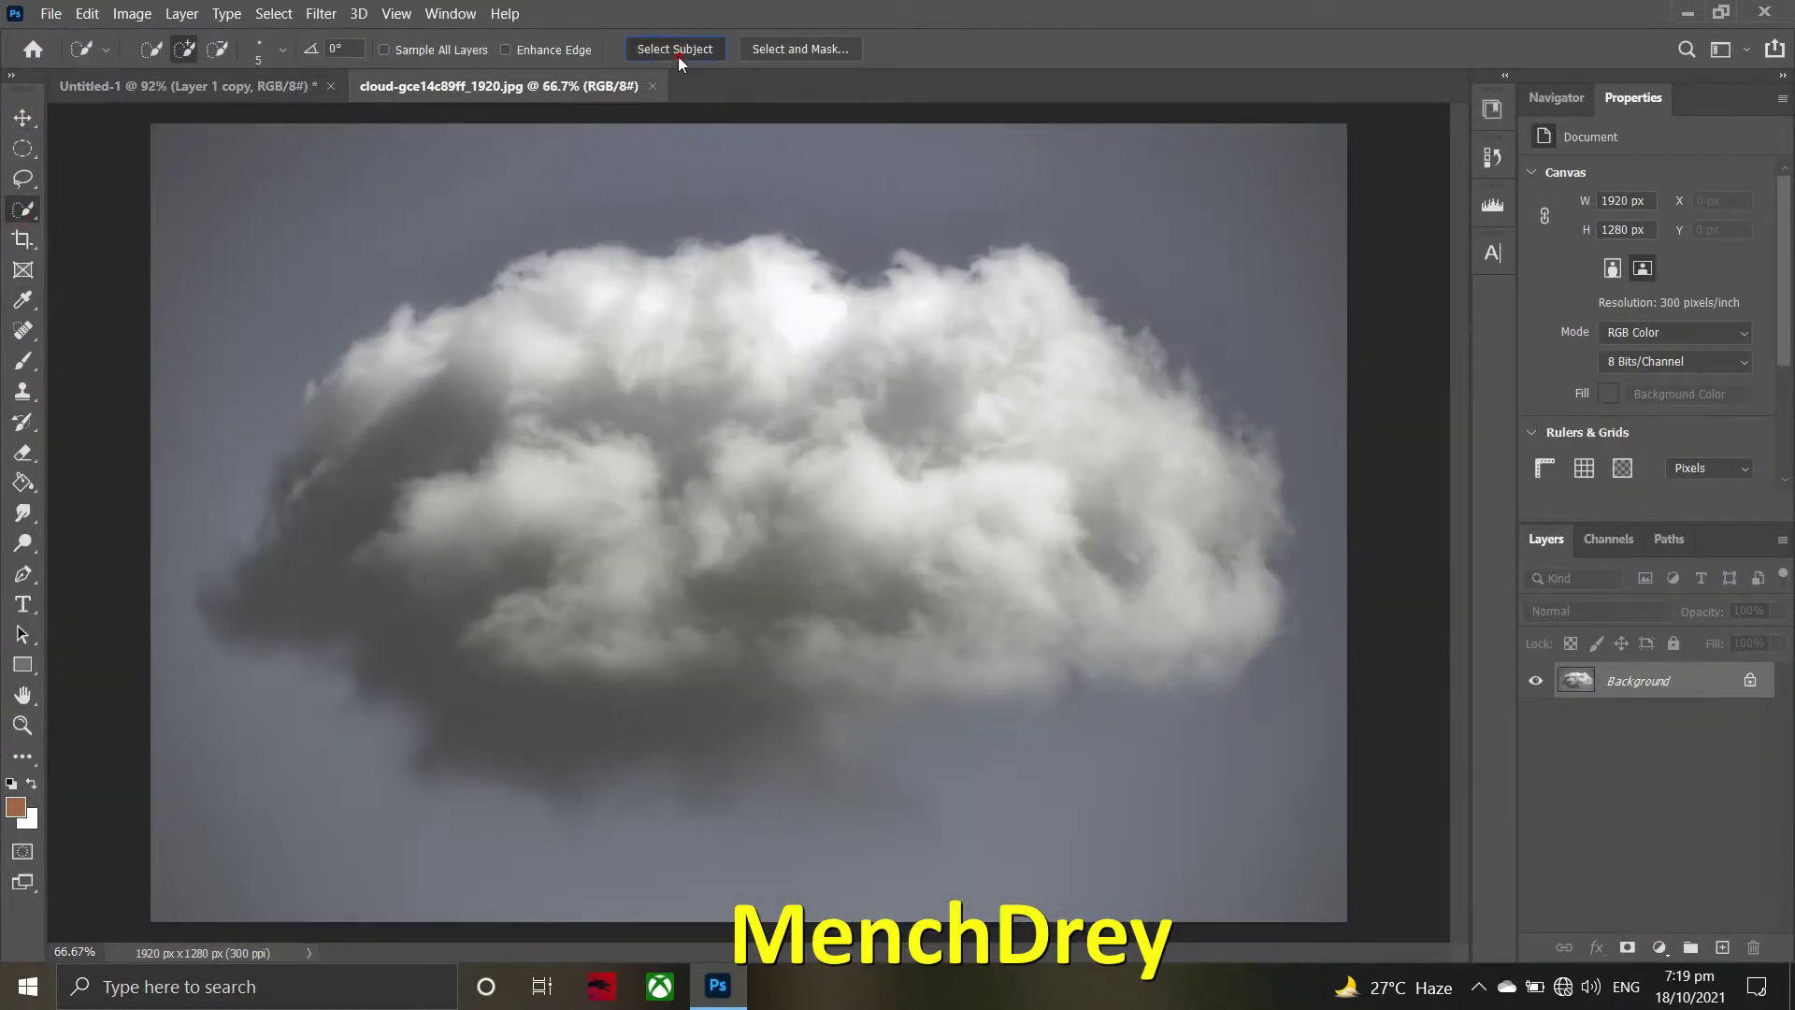
key("v")
left_click_drag(627, 311, 993, 480)
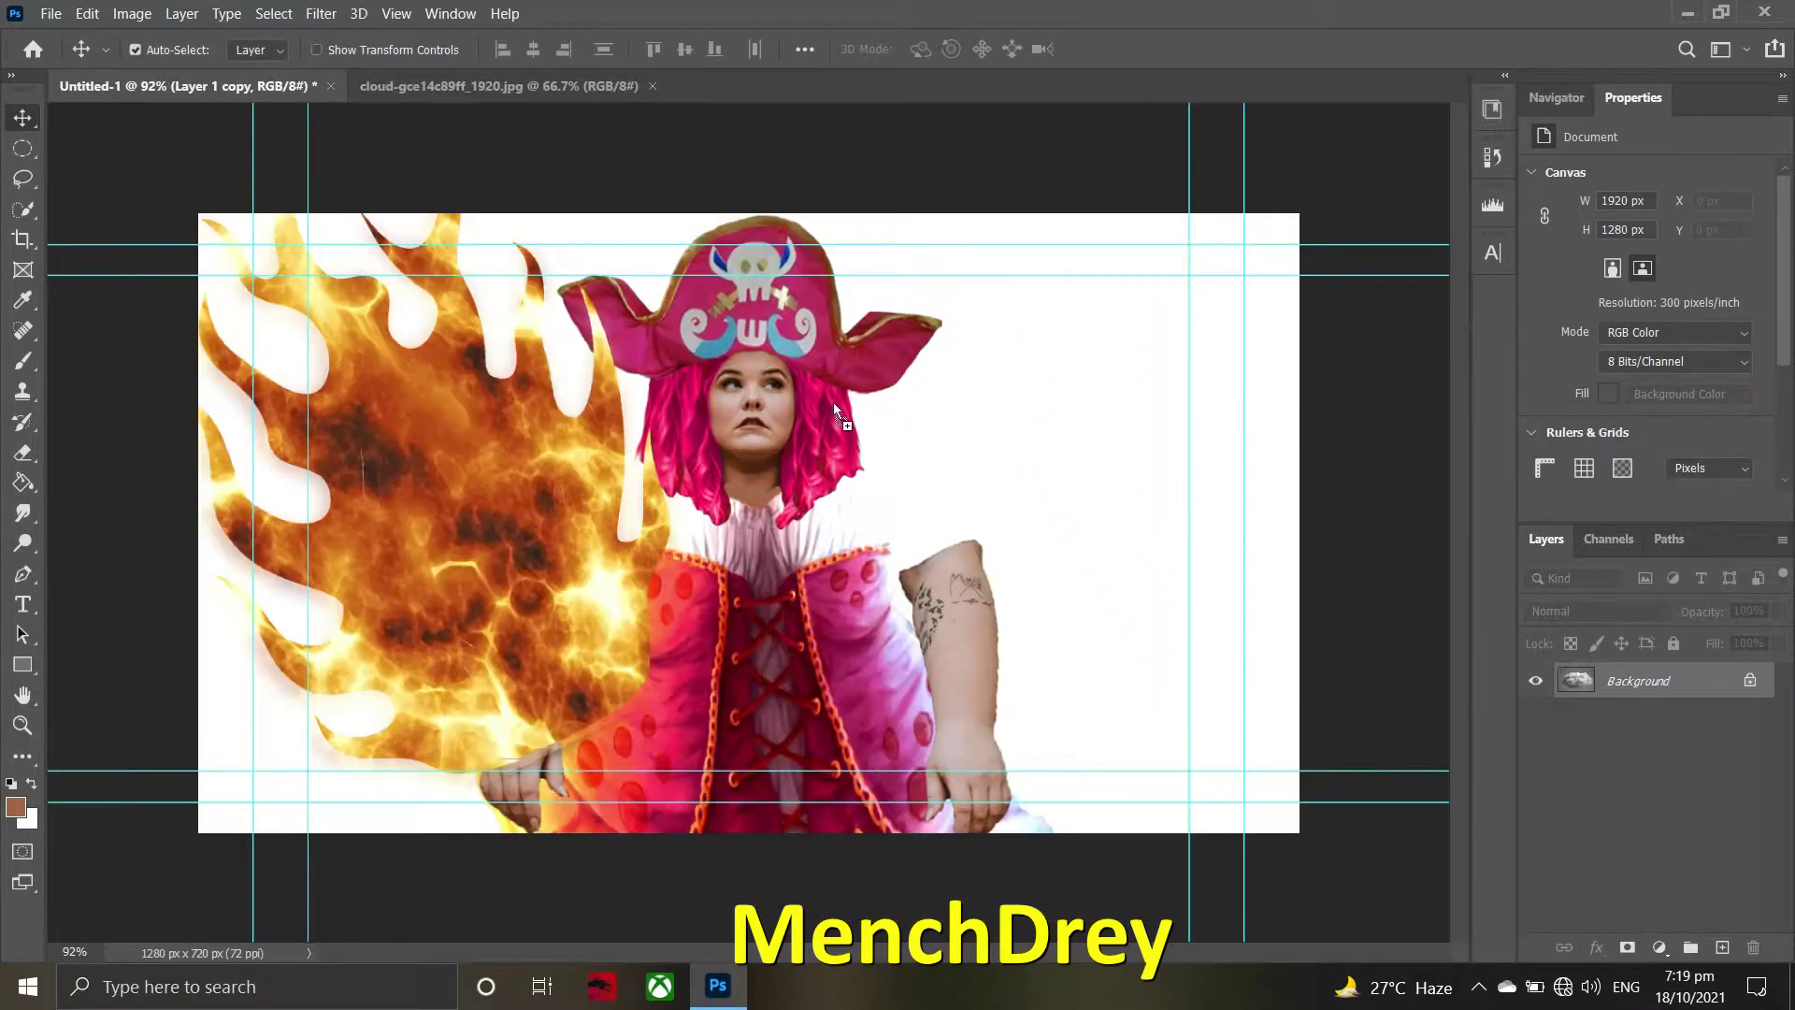
scroll(994, 480, "down", 5, "alt")
key("ctrl+t")
mouse_move(1182, 714)
left_mouse_down()
mouse_move(991, 561)
mouse_move(941, 481)
mouse_move(904, 483)
left_mouse_up()
scroll(906, 483, "up", 5, "alt")
- Warp the cloud, bending its bottom curve and stretching its left and right edges
right_click(1030, 435)
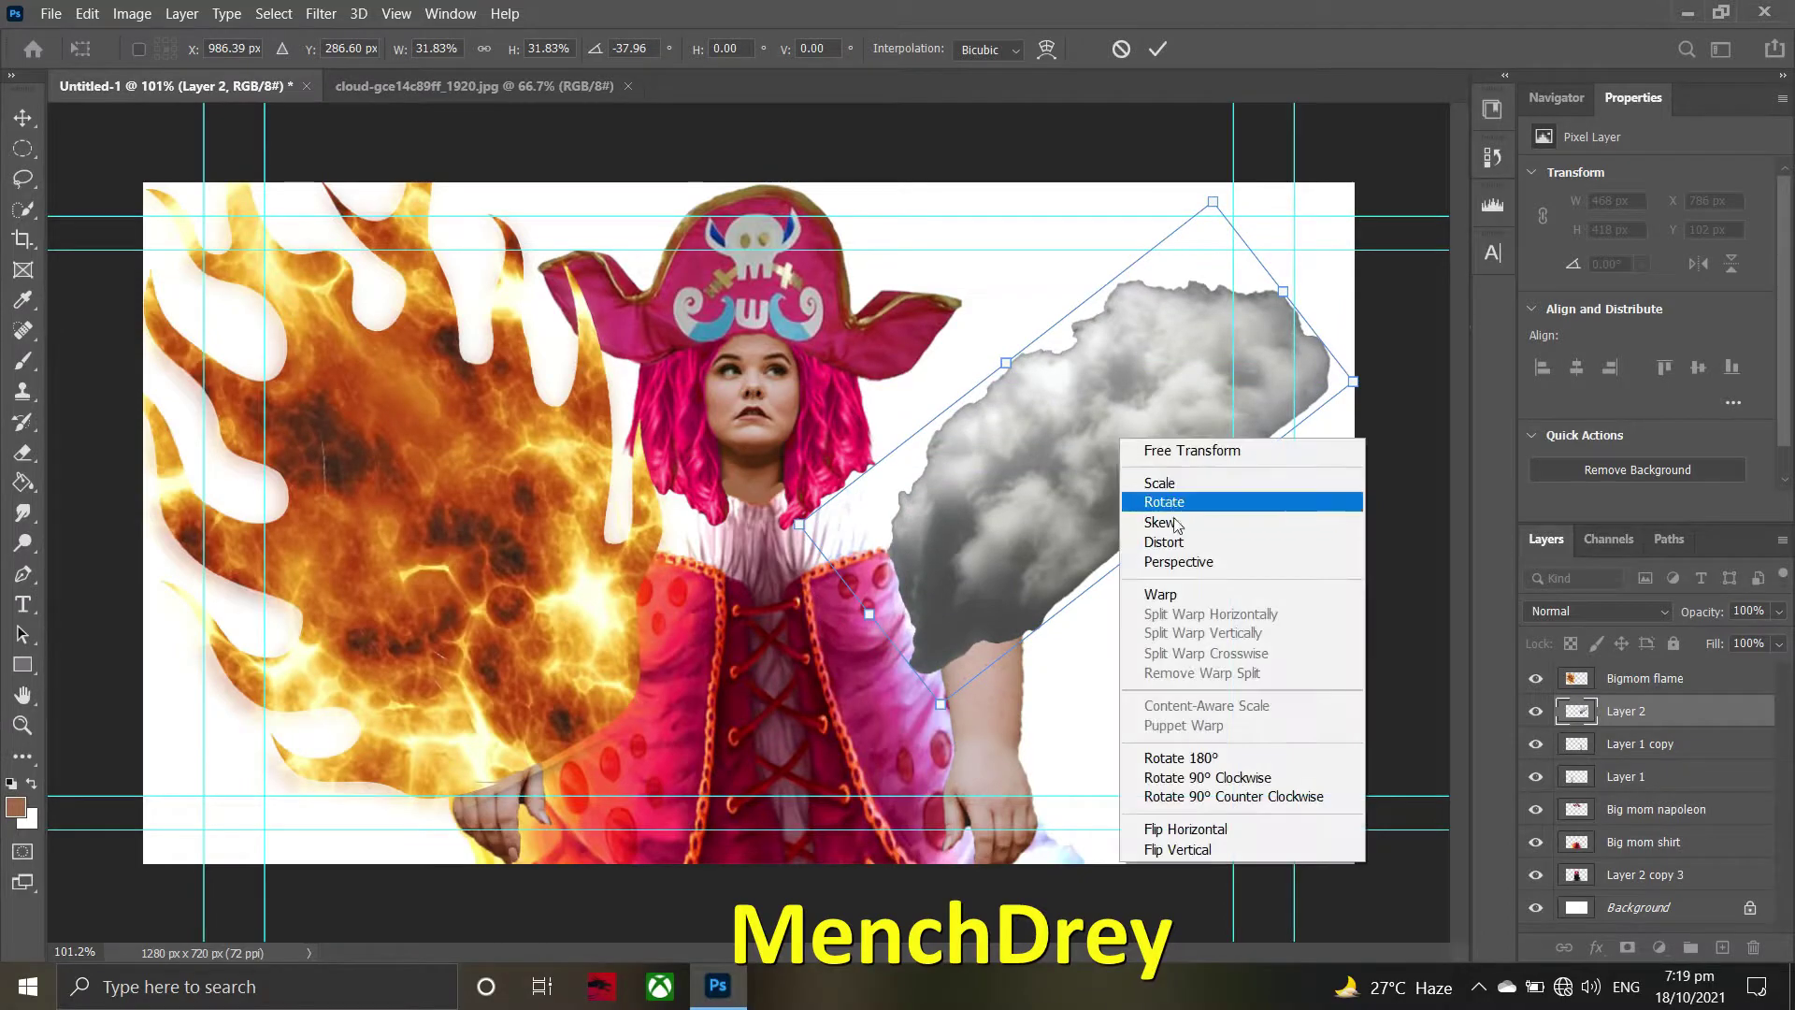
left_click(1080, 599)
left_click_drag(1080, 599, 1214, 493)
left_click_drag(1182, 729, 1218, 736)
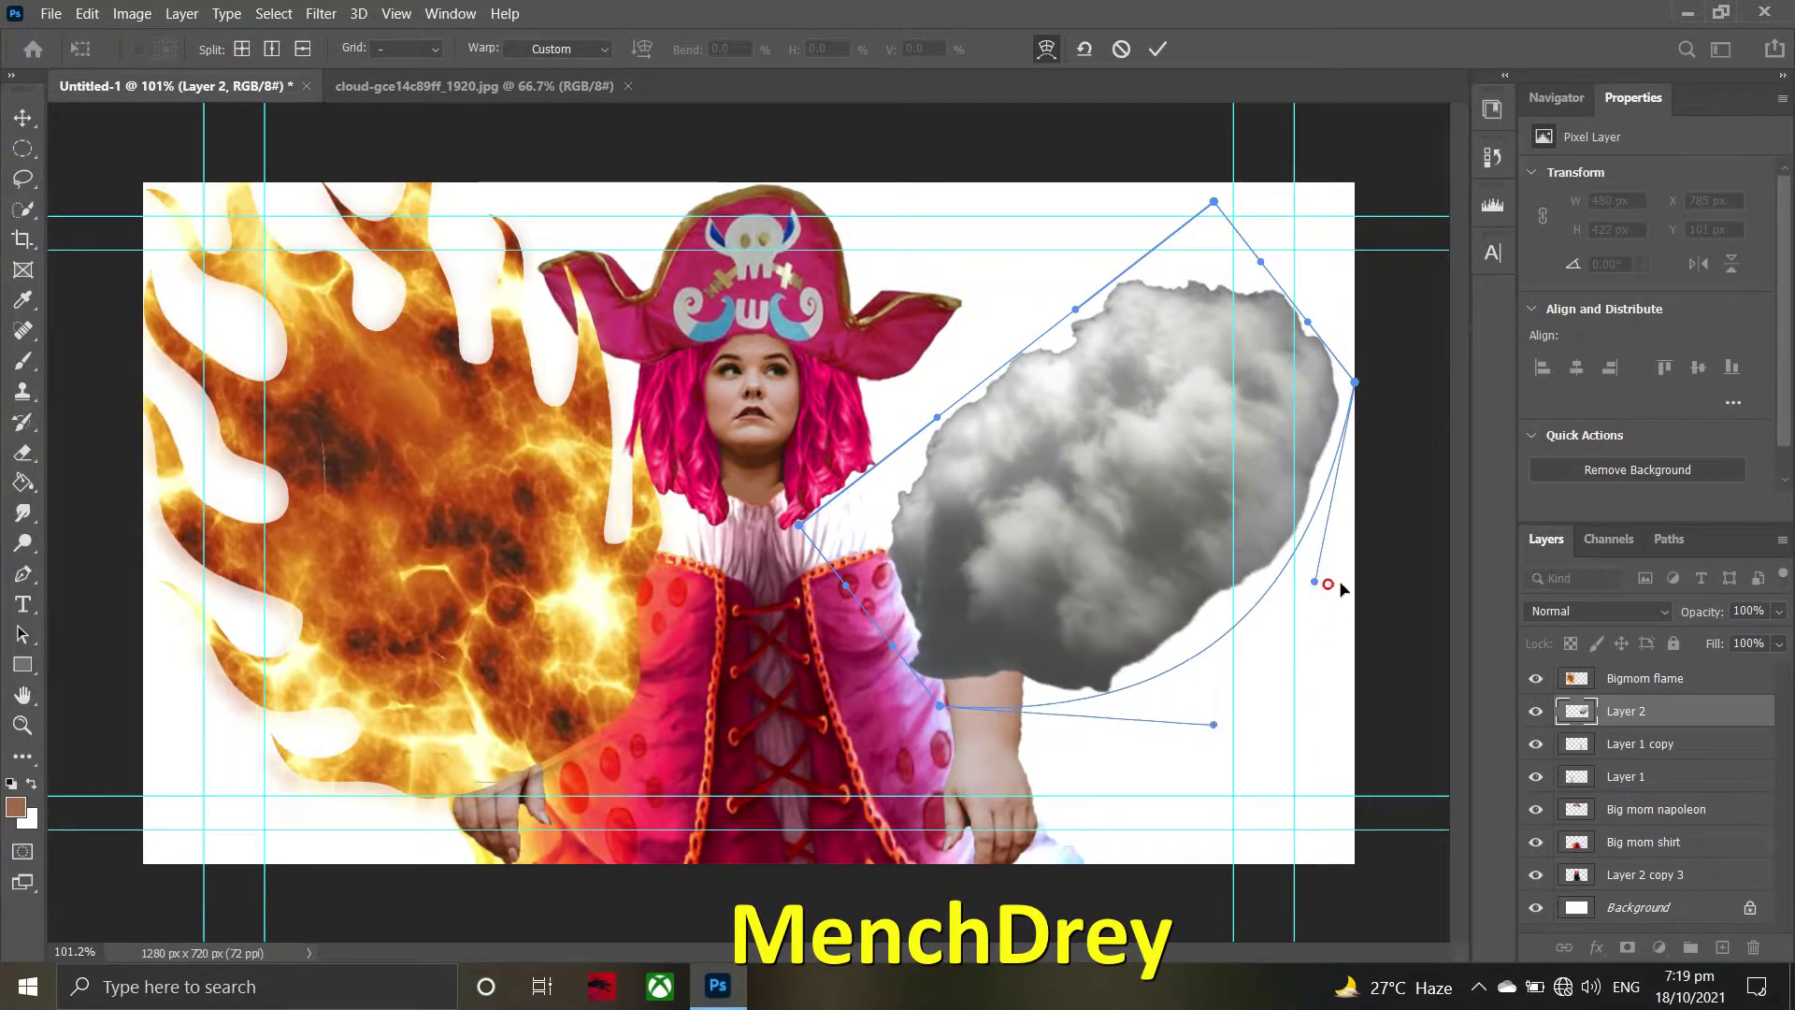
left_click_drag(1314, 581, 1355, 566)
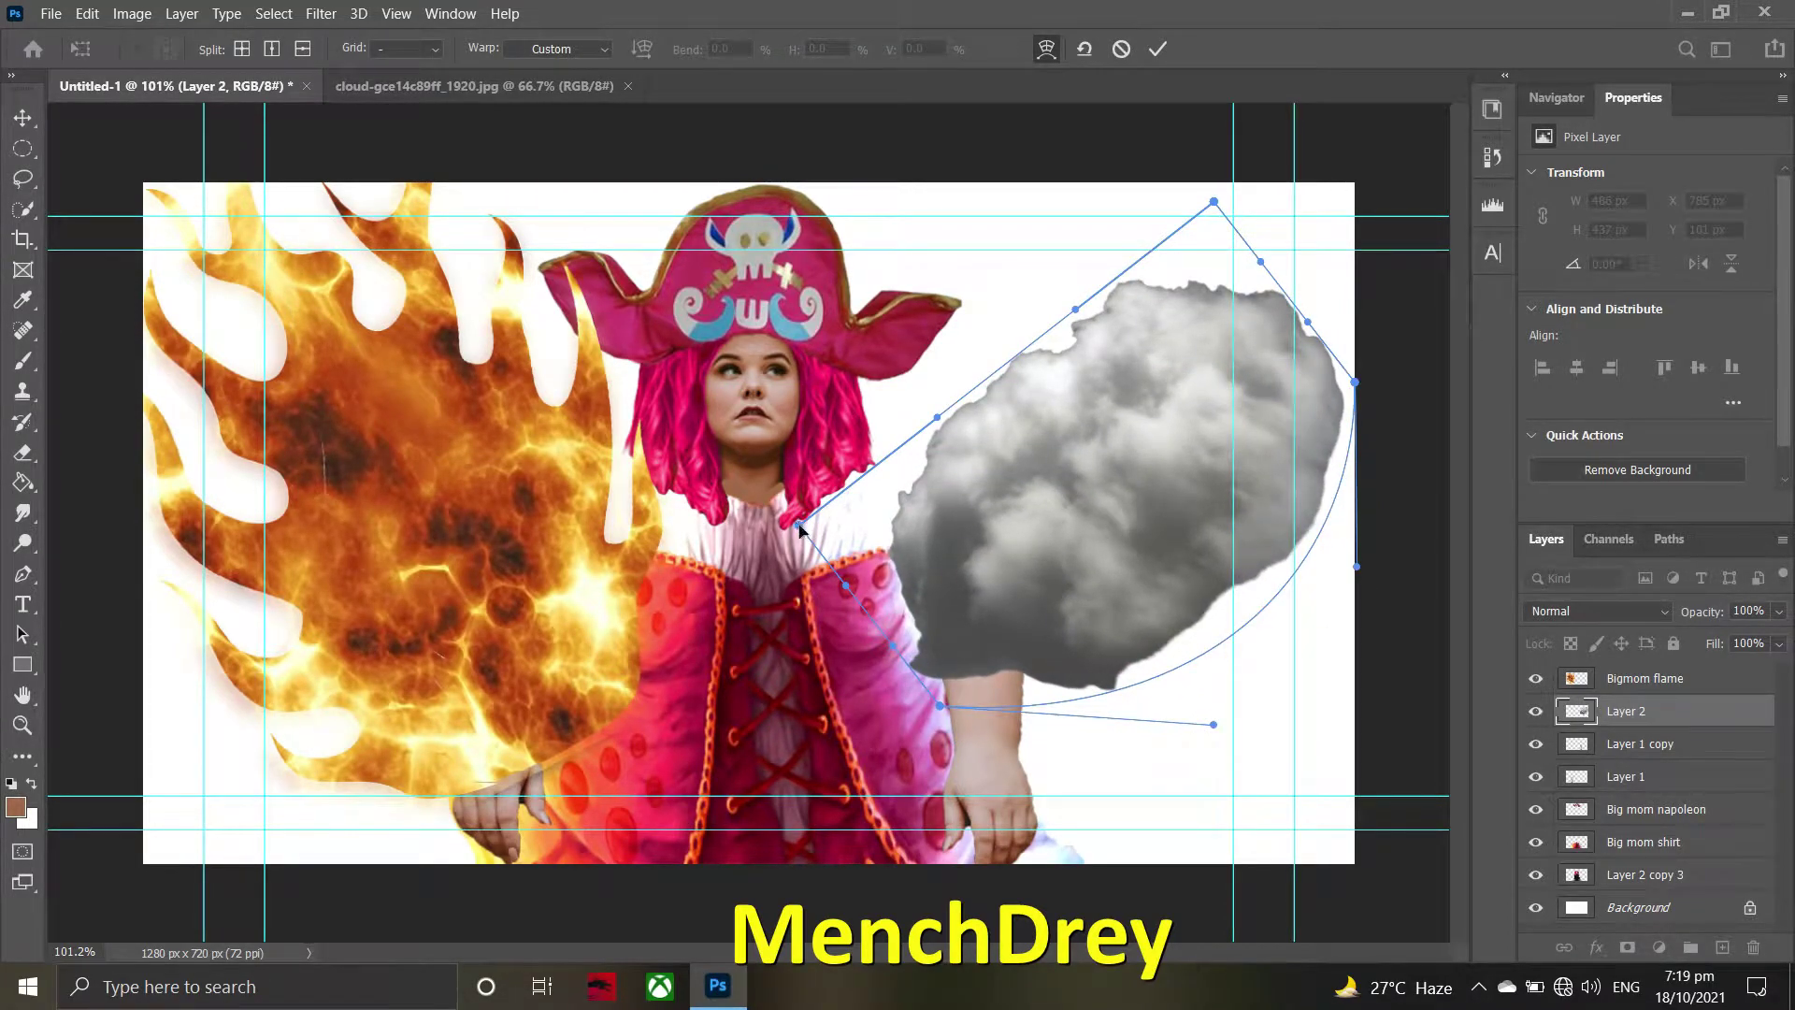
left_click_drag(799, 528, 722, 485)
- Finish warping the cloud's top corners and sides toward the woman, then tilt it slightly
mouse_move(1213, 202)
left_mouse_down()
mouse_move(1279, 268)
mouse_move(1335, 247)
left_mouse_up()
left_click_drag(1355, 382, 1377, 287)
left_click_drag(1213, 724, 1298, 750)
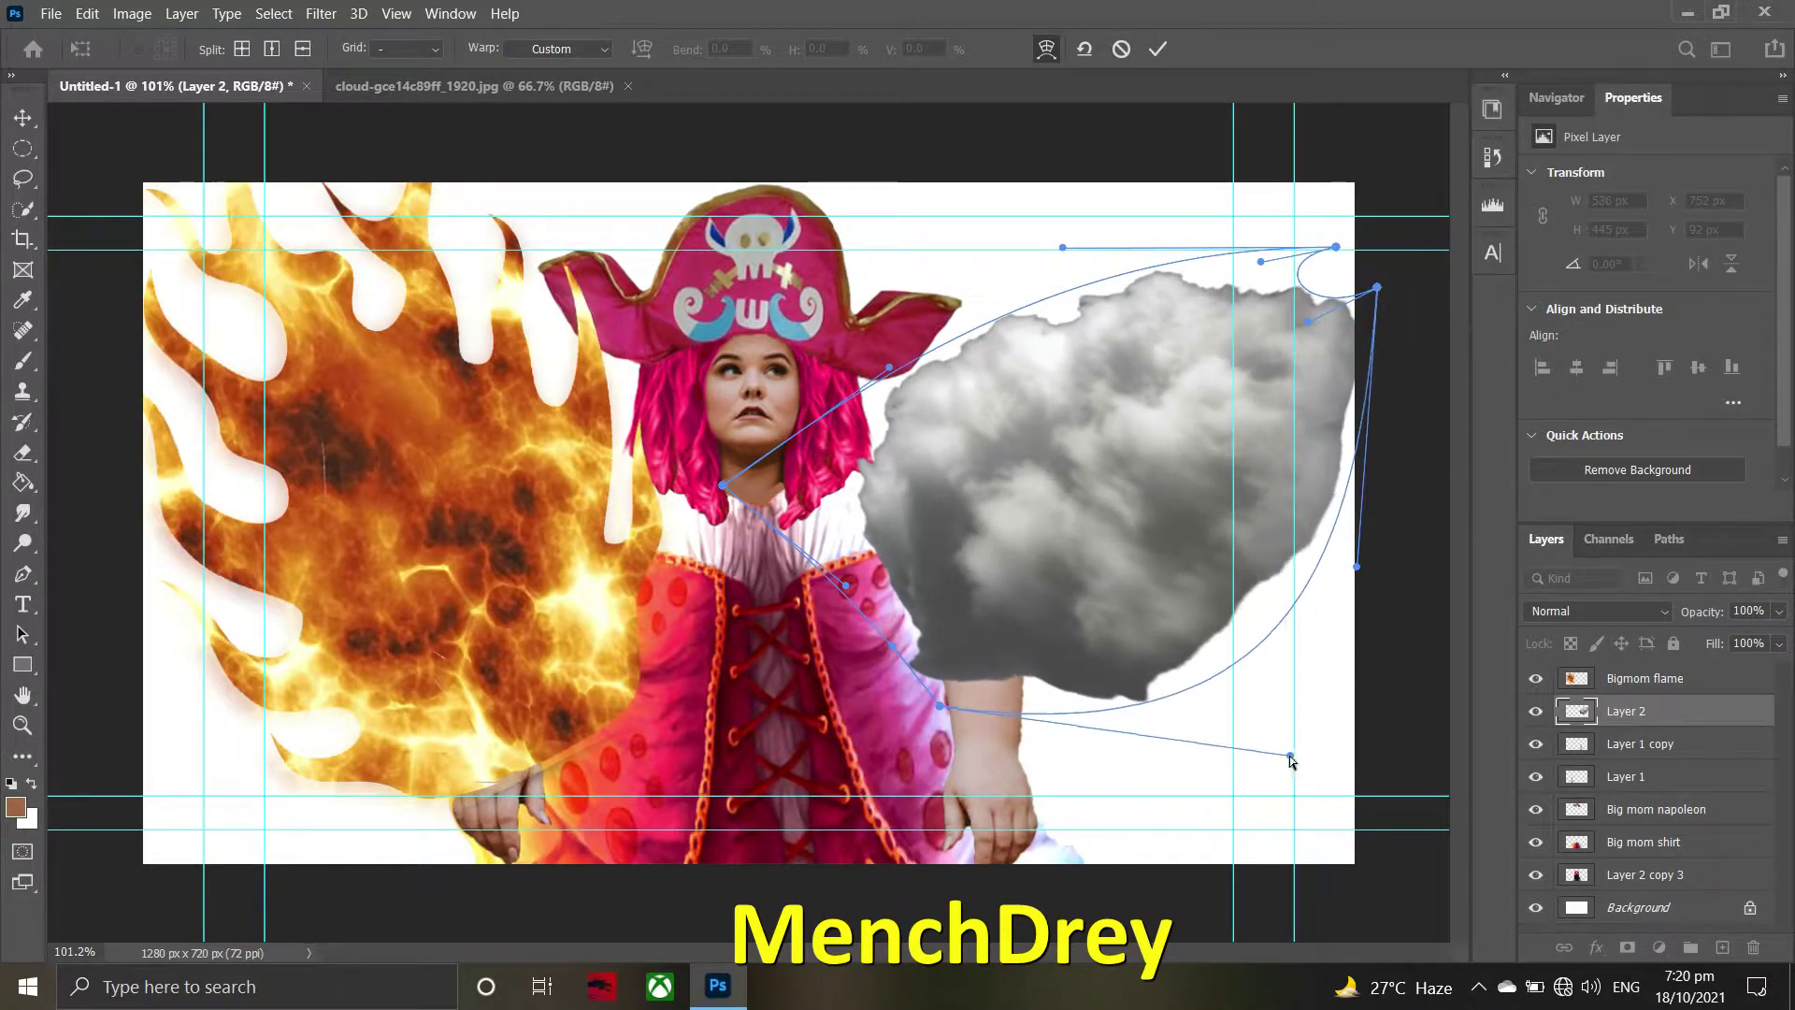
left_click_drag(940, 706, 944, 774)
left_click_drag(845, 585, 688, 631)
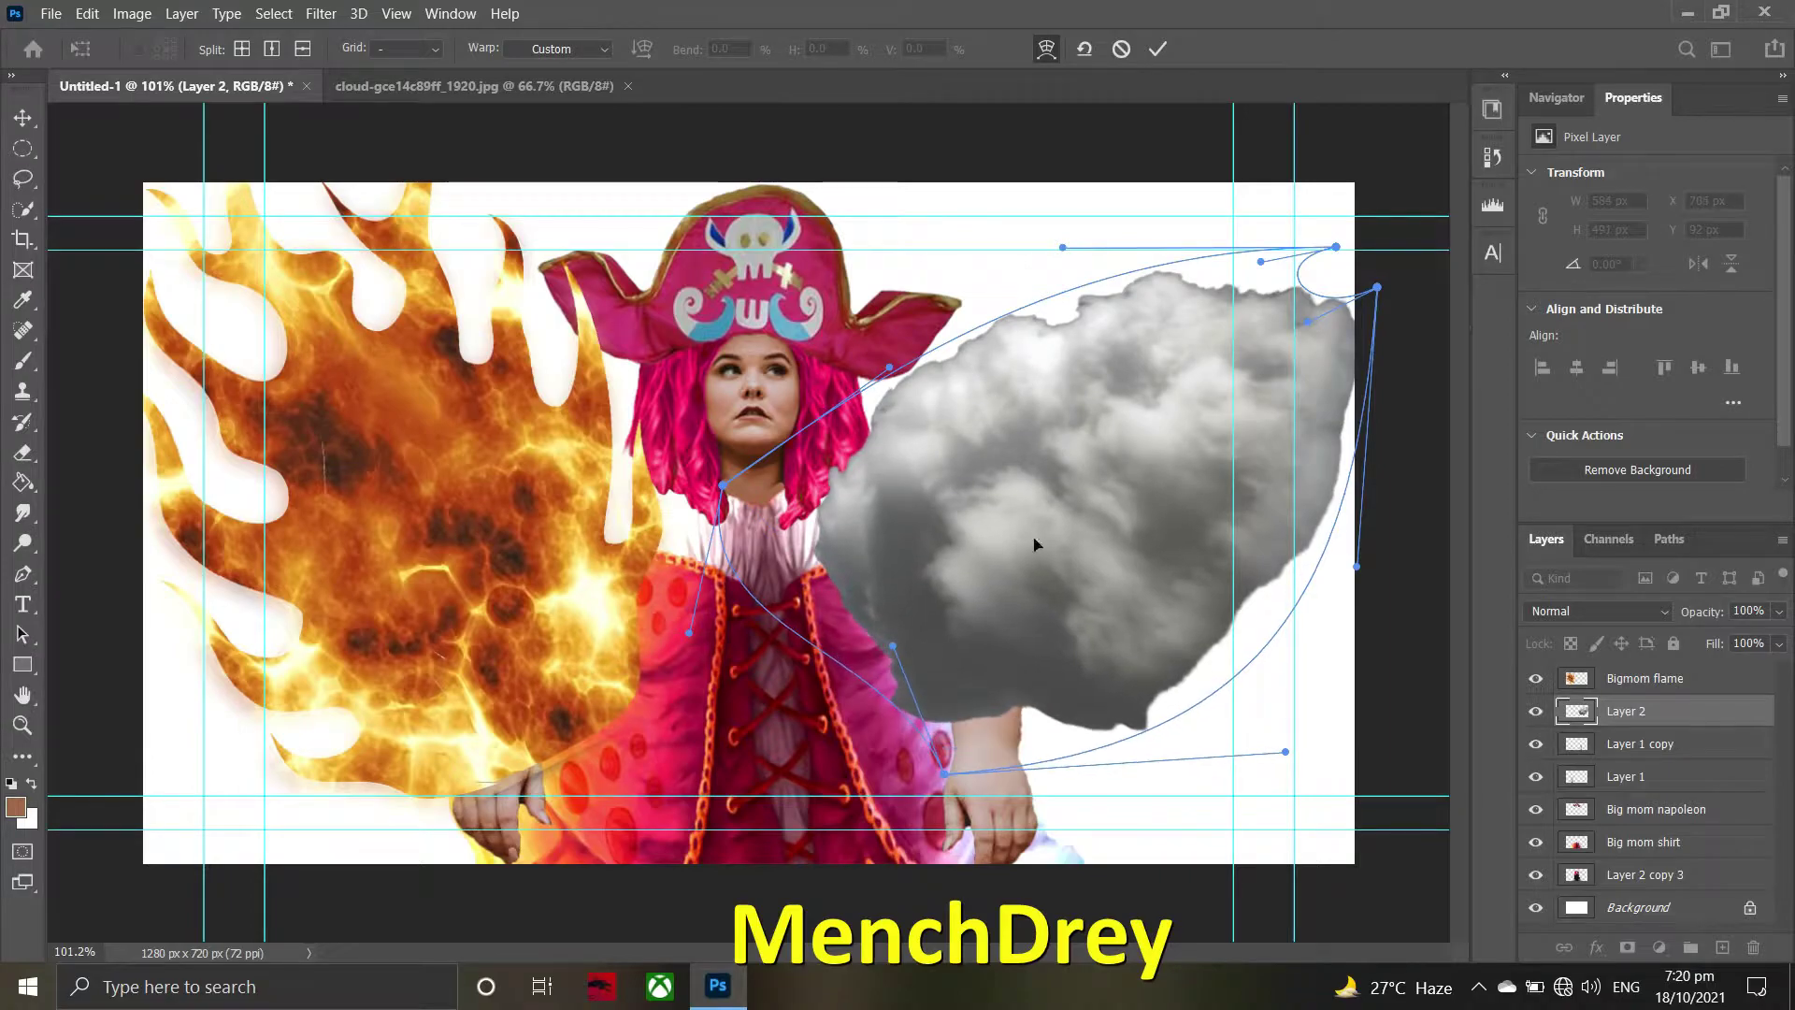
key("Return")
key("ctrl+t")
left_click_drag(1379, 282, 1364, 265)
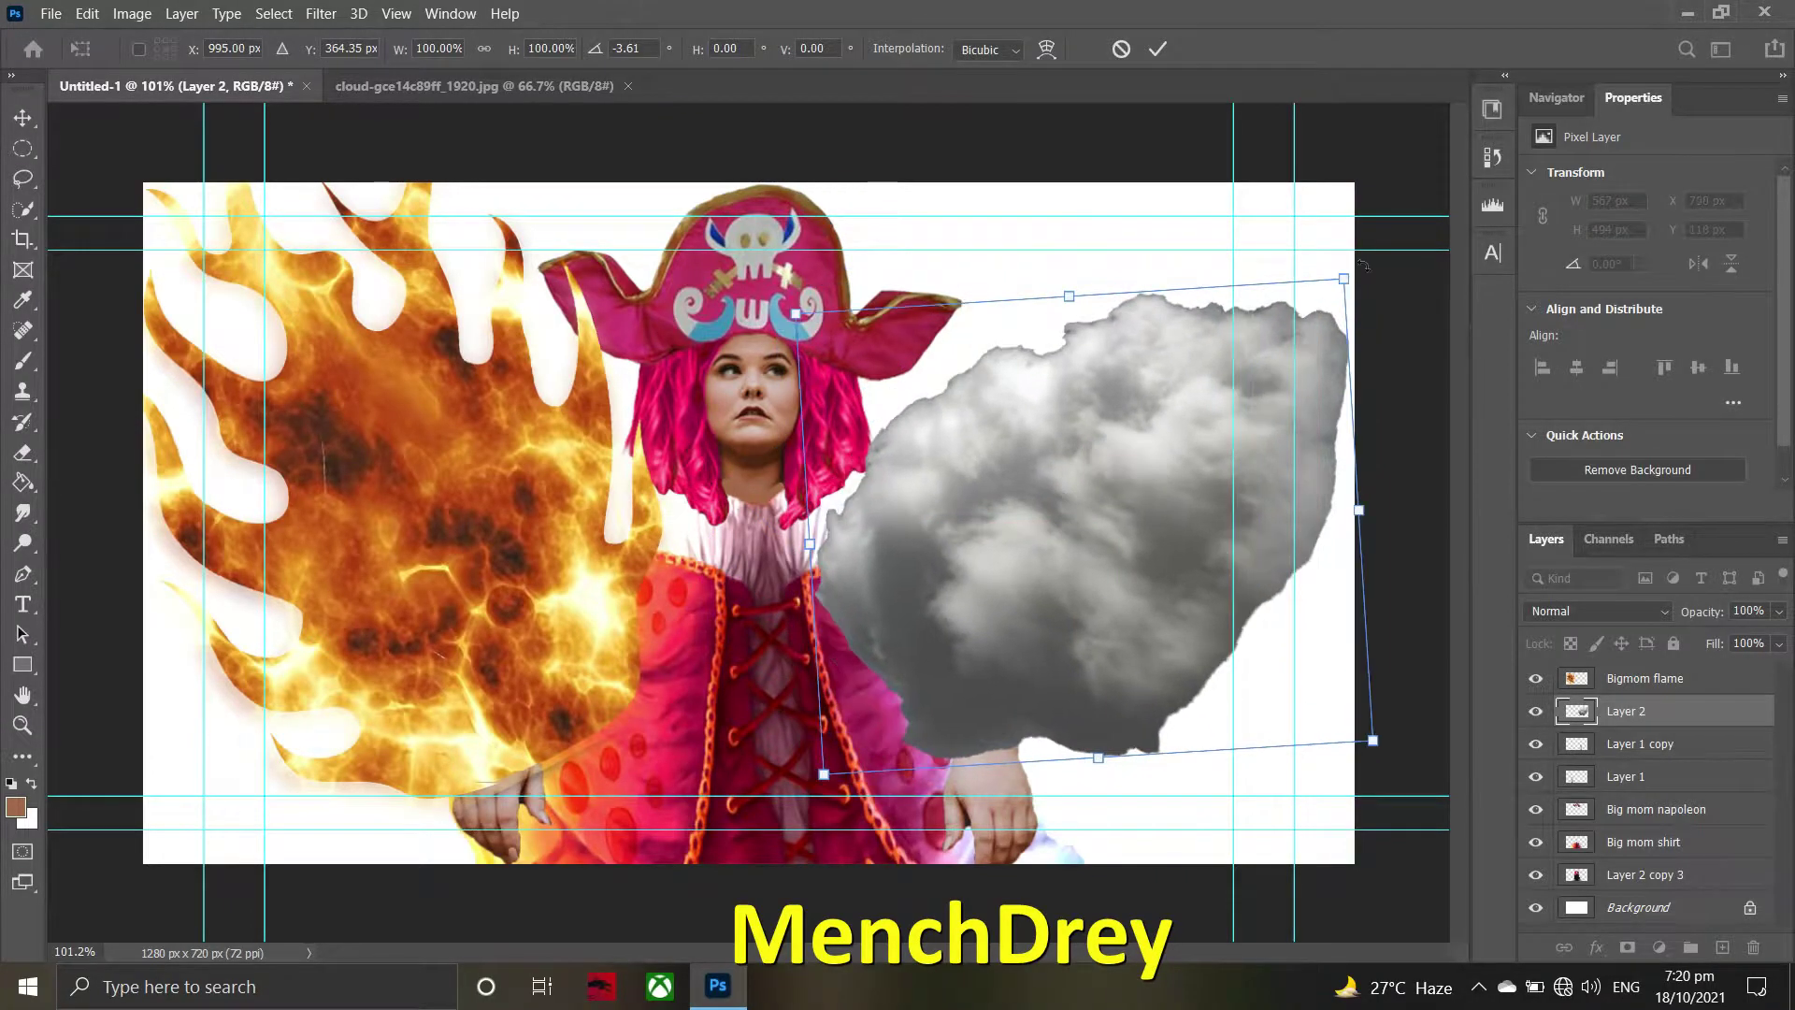
key("Return")
- Nudge the left hand on Layer 1 up and rotate the Layer 1 copy hand to match her arm
left_click(1117, 697)
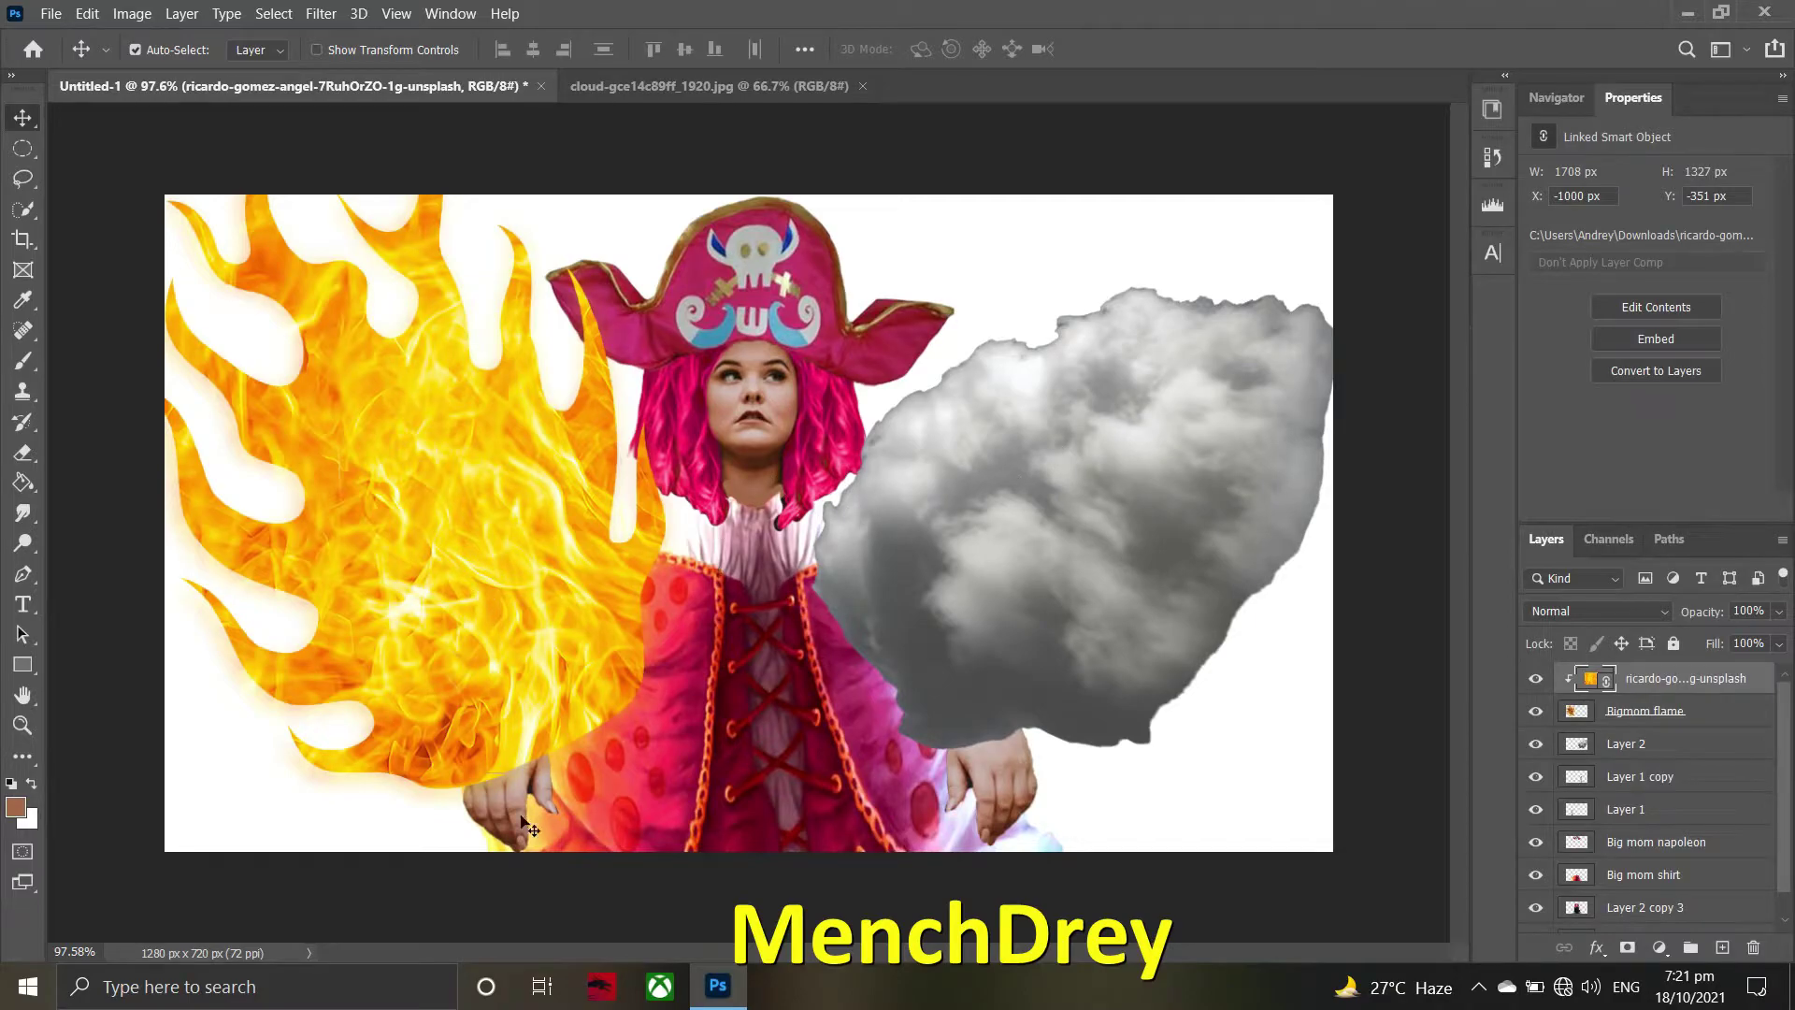
left_click_drag(524, 823, 557, 797)
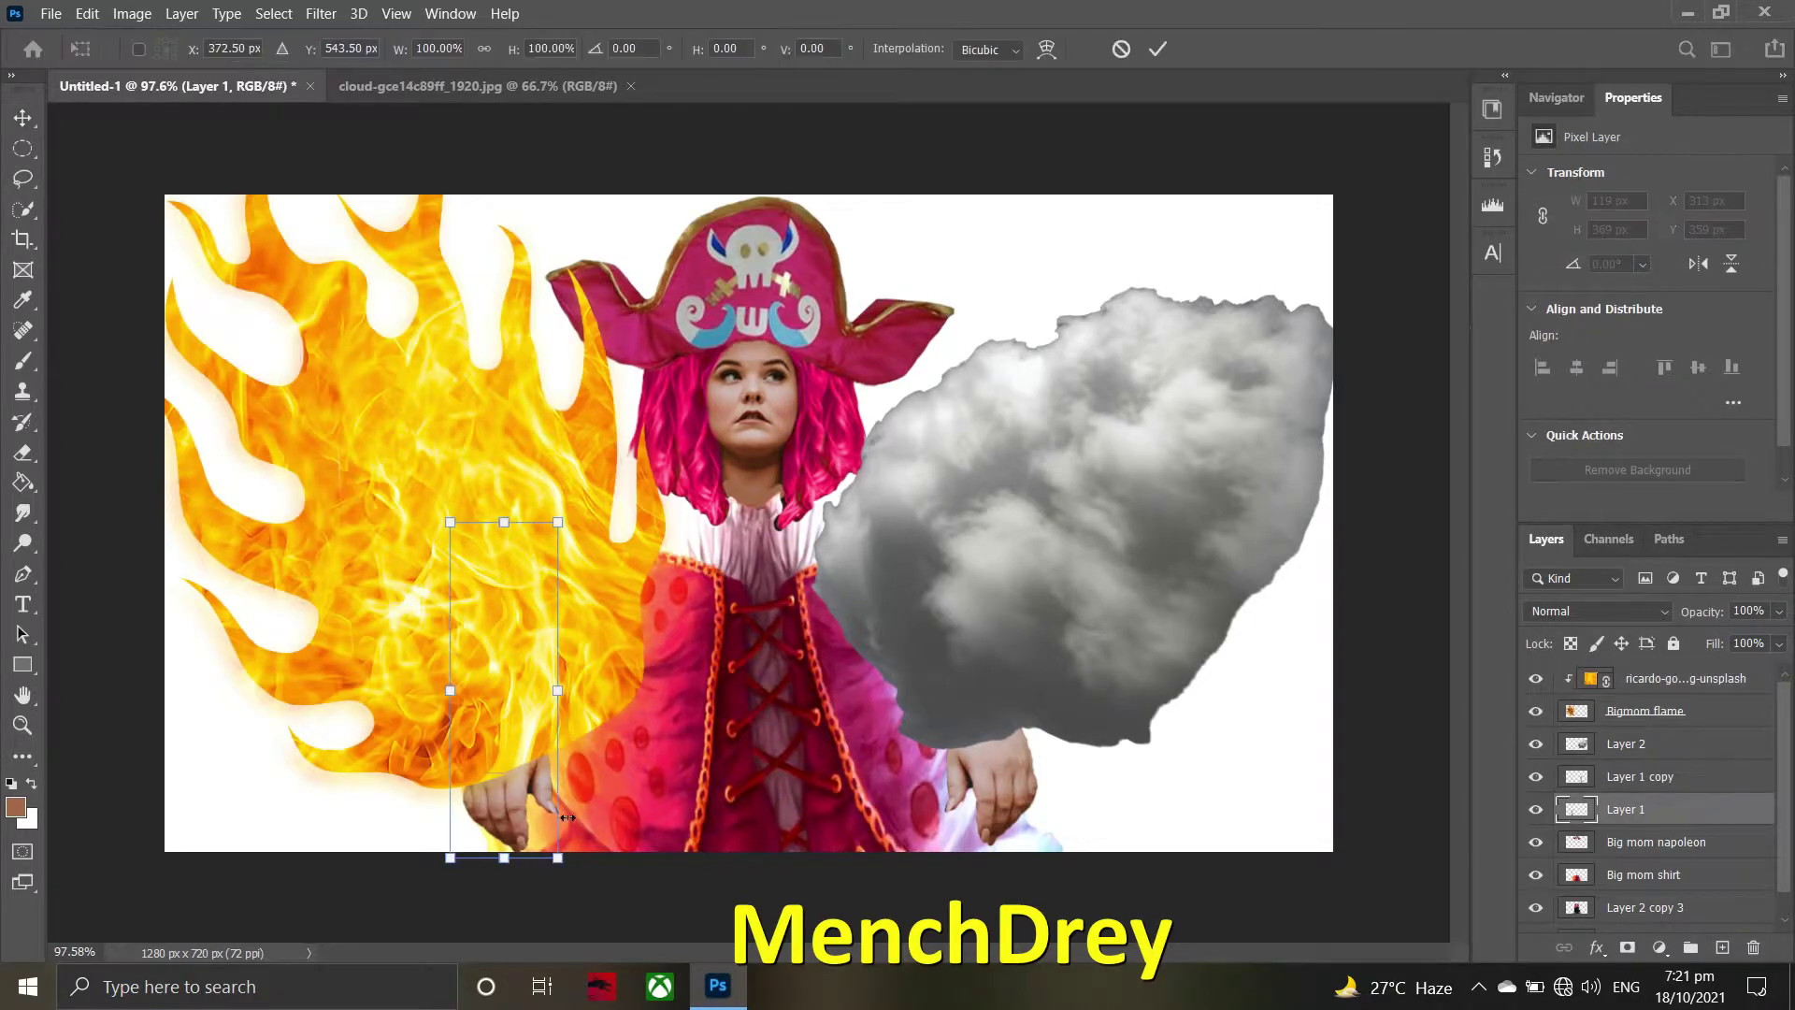
left_click(1056, 801)
key("ctrl+t")
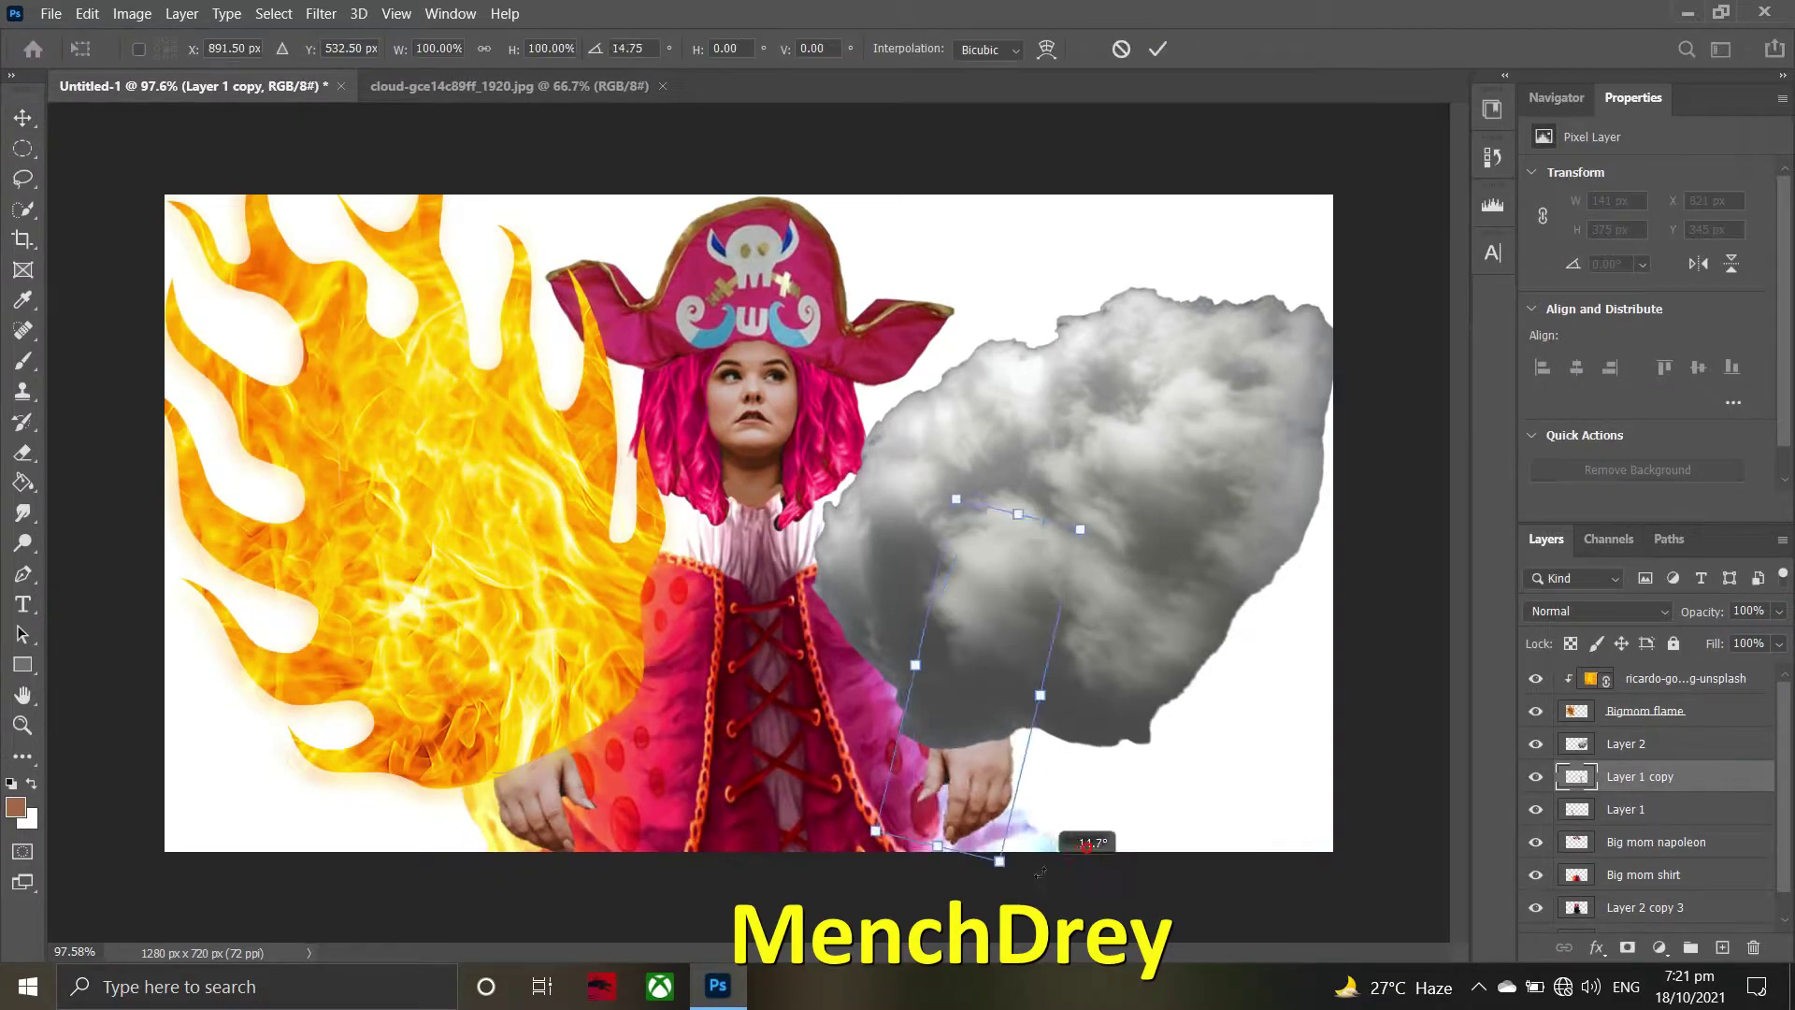
left_click_drag(1057, 801, 1014, 820)
key("Return")
scroll(1010, 629, "up", 2)
left_click(542, 670)
- Paint a round white eye on the storm cloud with the Brush tool
scroll(589, 667, "down", 3)
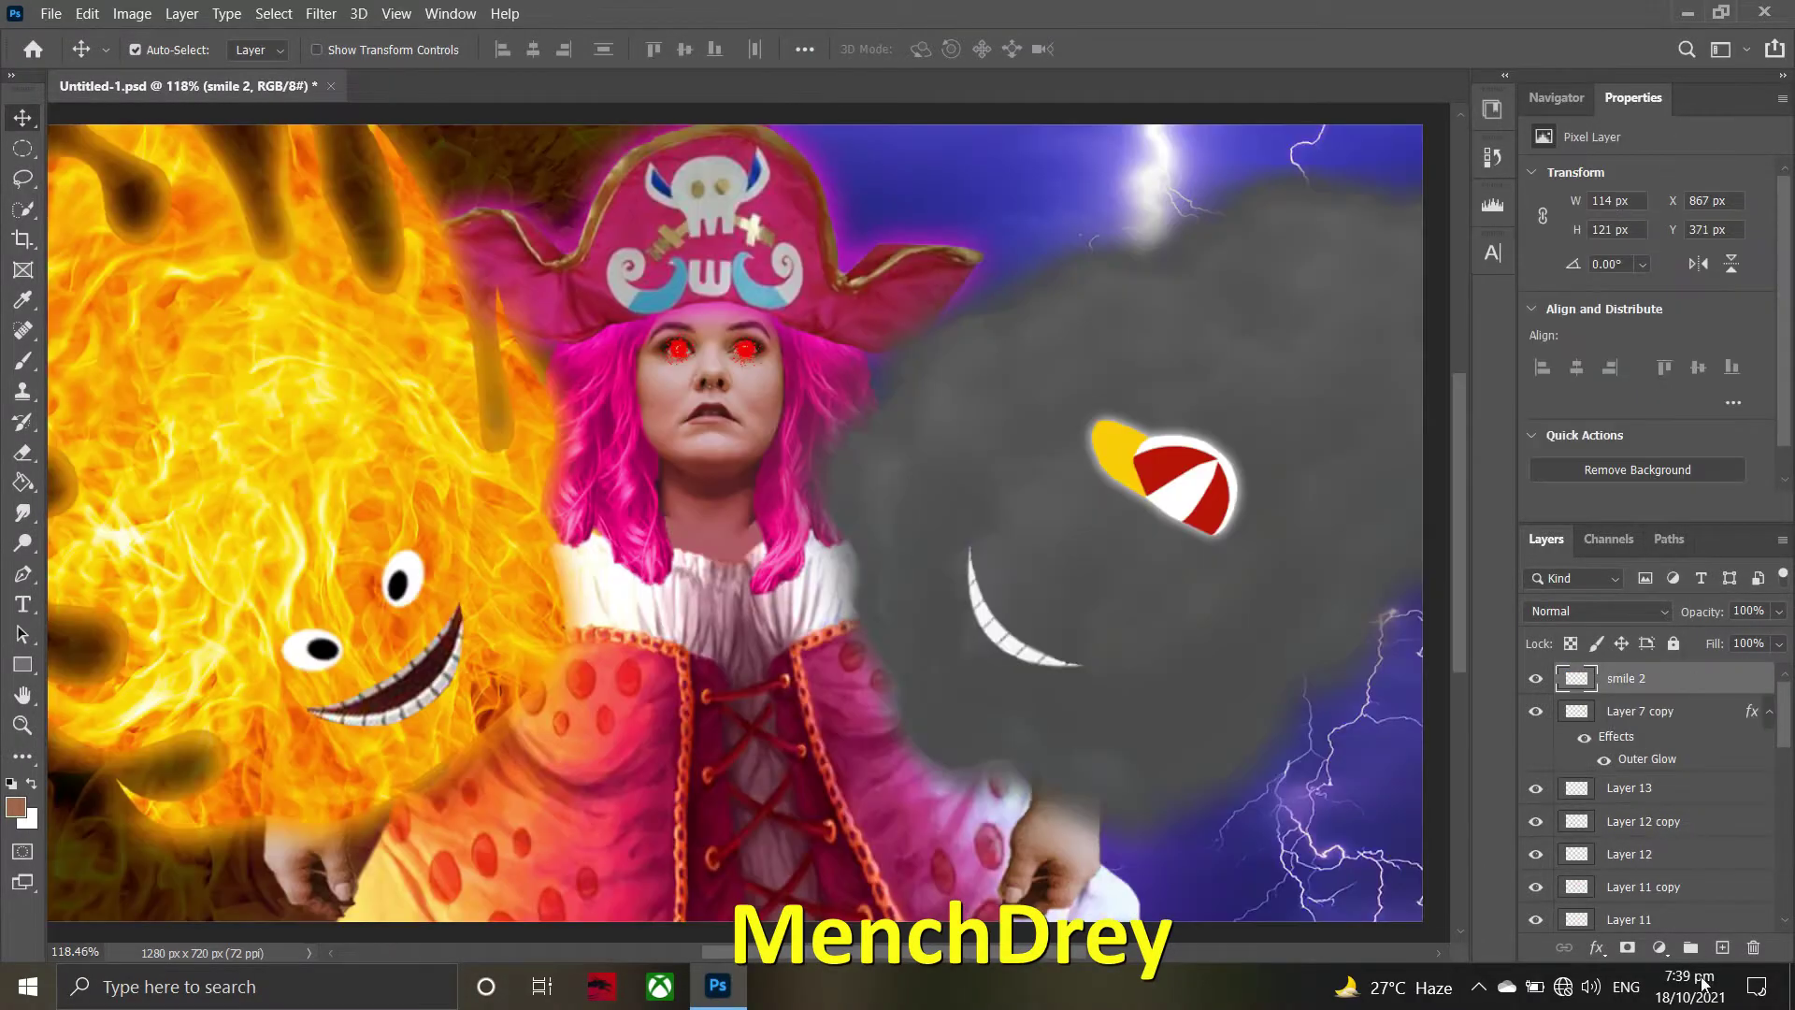
right_click(23, 360)
left_click(103, 367)
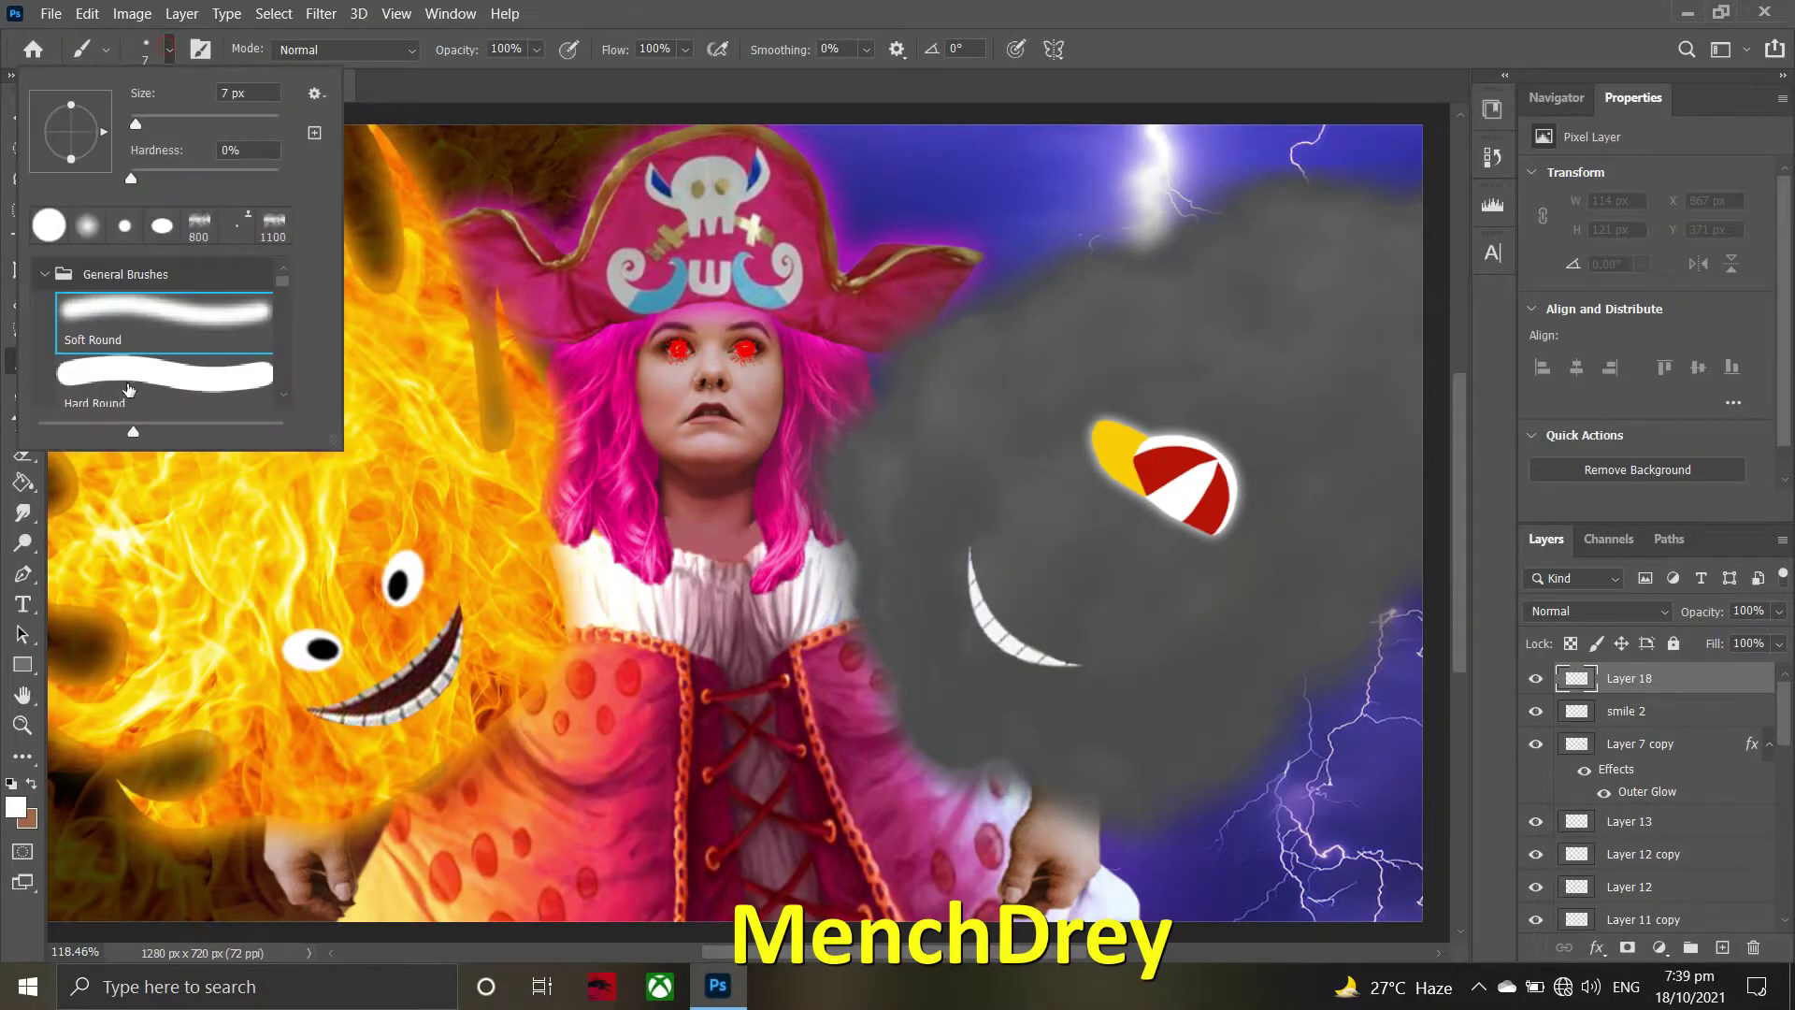
scroll(1036, 525, "up", 2)
left_click(1033, 521)
- On a new layer, paint black pupils in both cloud eyes with a smaller brush
left_click(1724, 952)
left_click(15, 806)
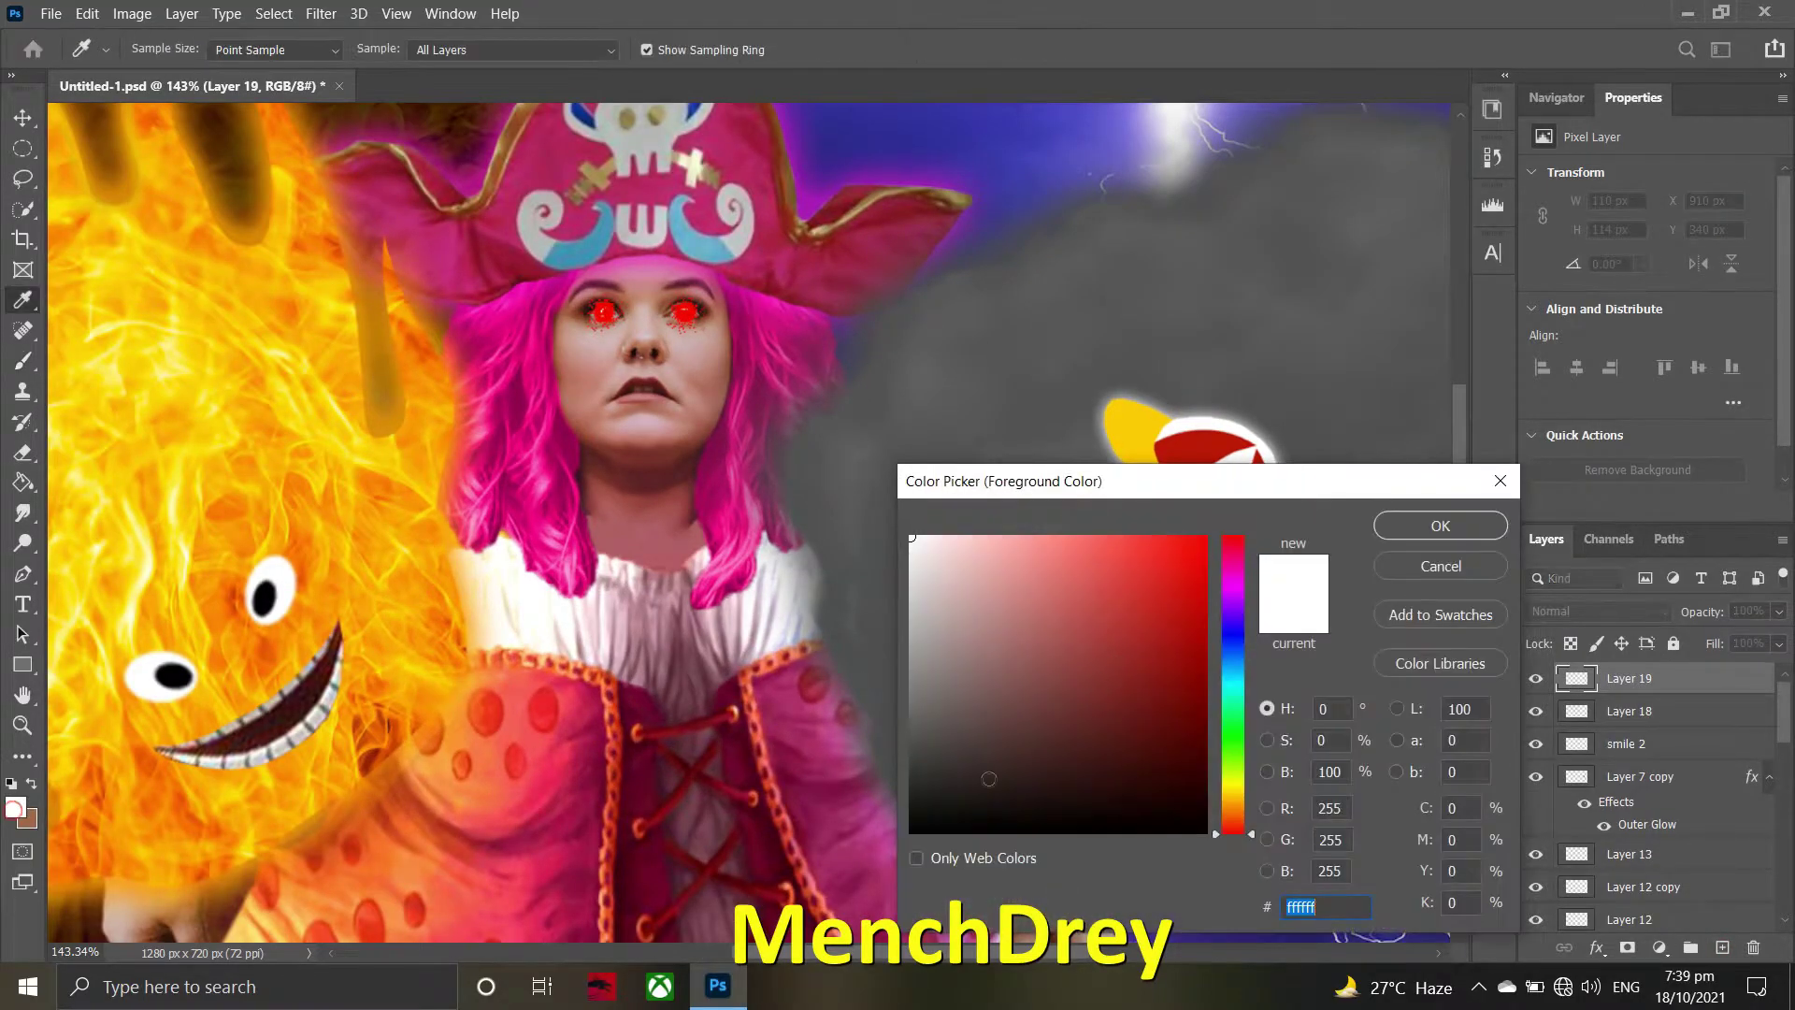
left_click(935, 823)
left_click(1438, 520)
scroll(1137, 604, "up", 3)
key("bracketleft")
left_click(949, 458)
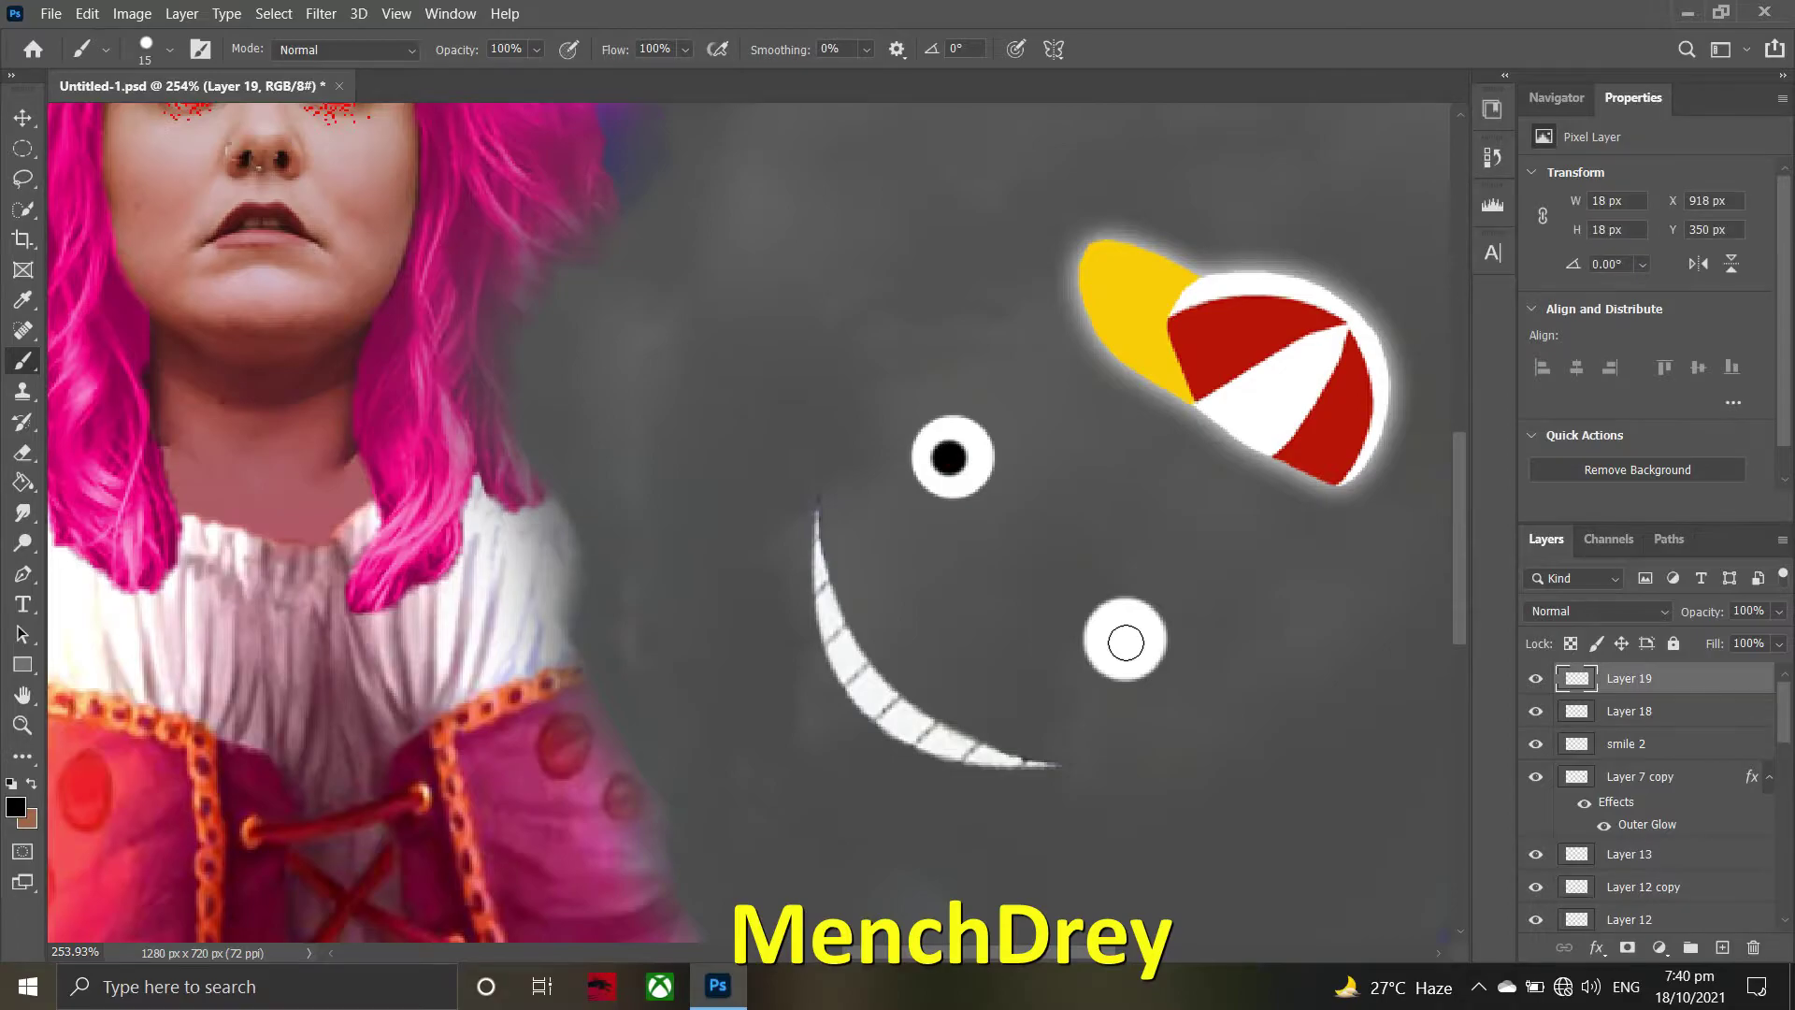
left_click(1126, 643)
scroll(1126, 642, "down", 3)
- Add another paint layer with a smaller brush, then fit the whole image on screen with Ctrl+0
left_click(1723, 948)
scroll(1418, 516, "up", 2)
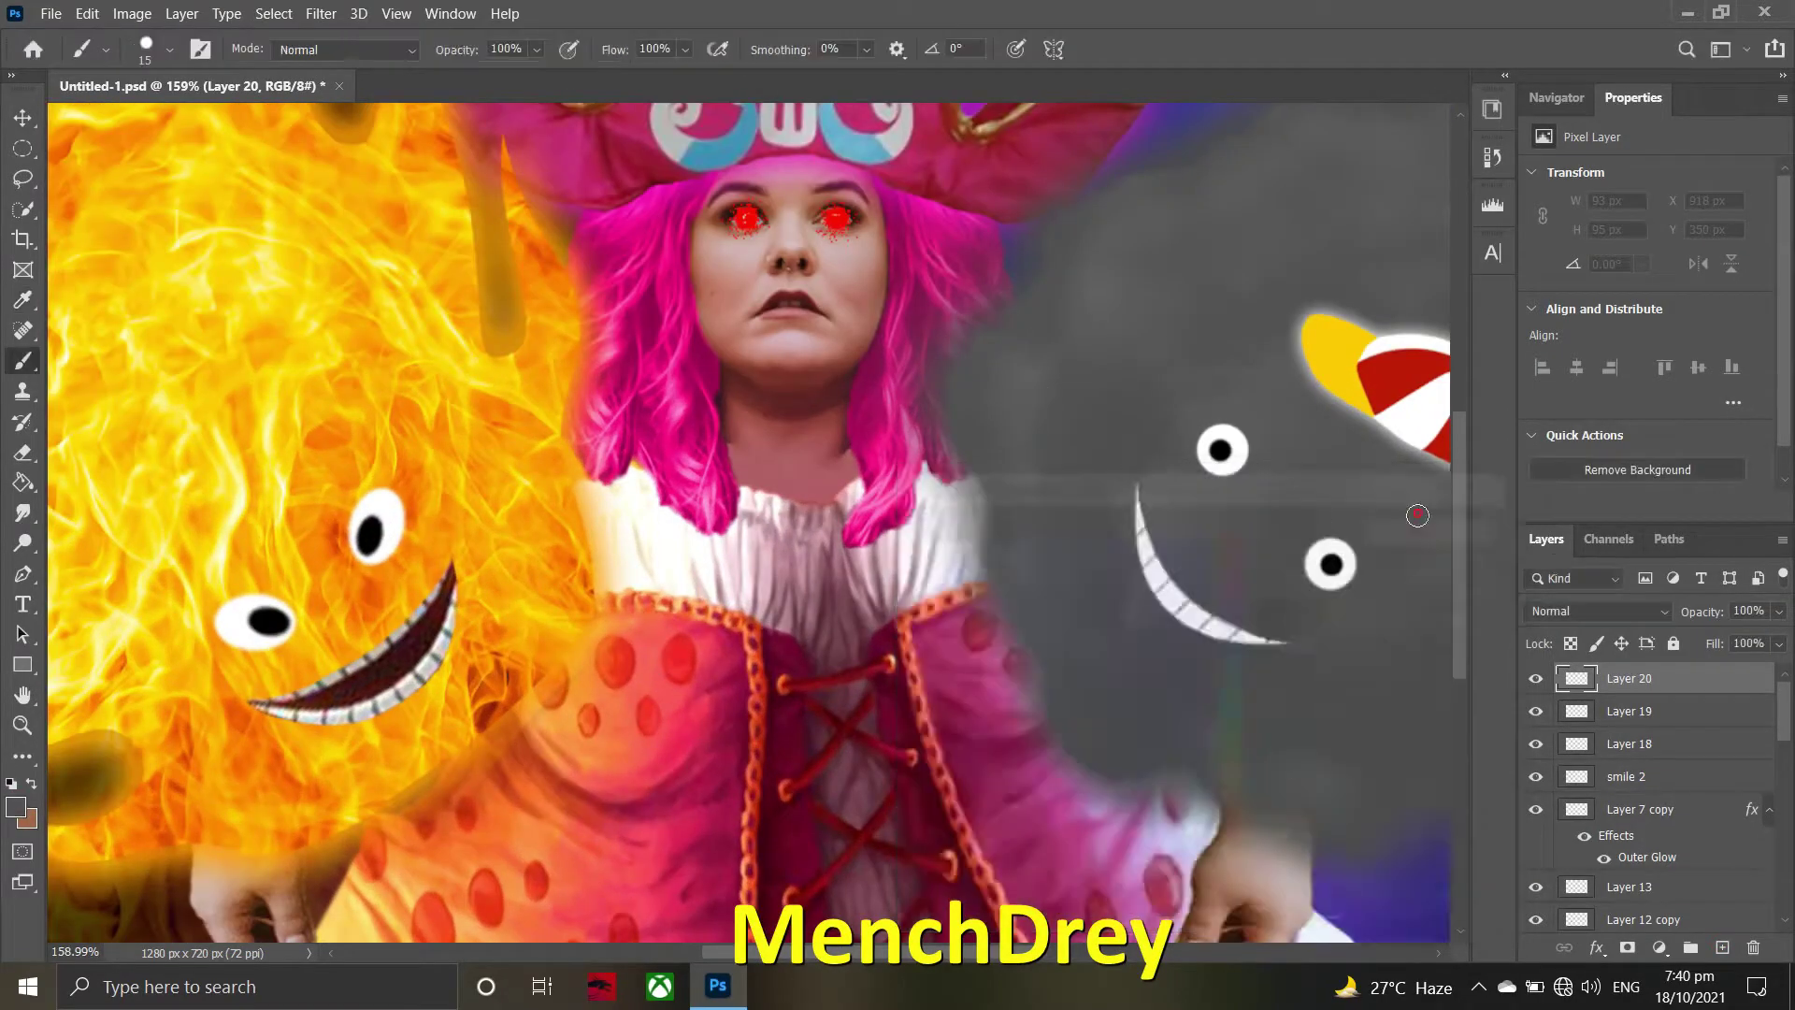
scroll(1275, 497, "up", 4)
key("bracketleft")
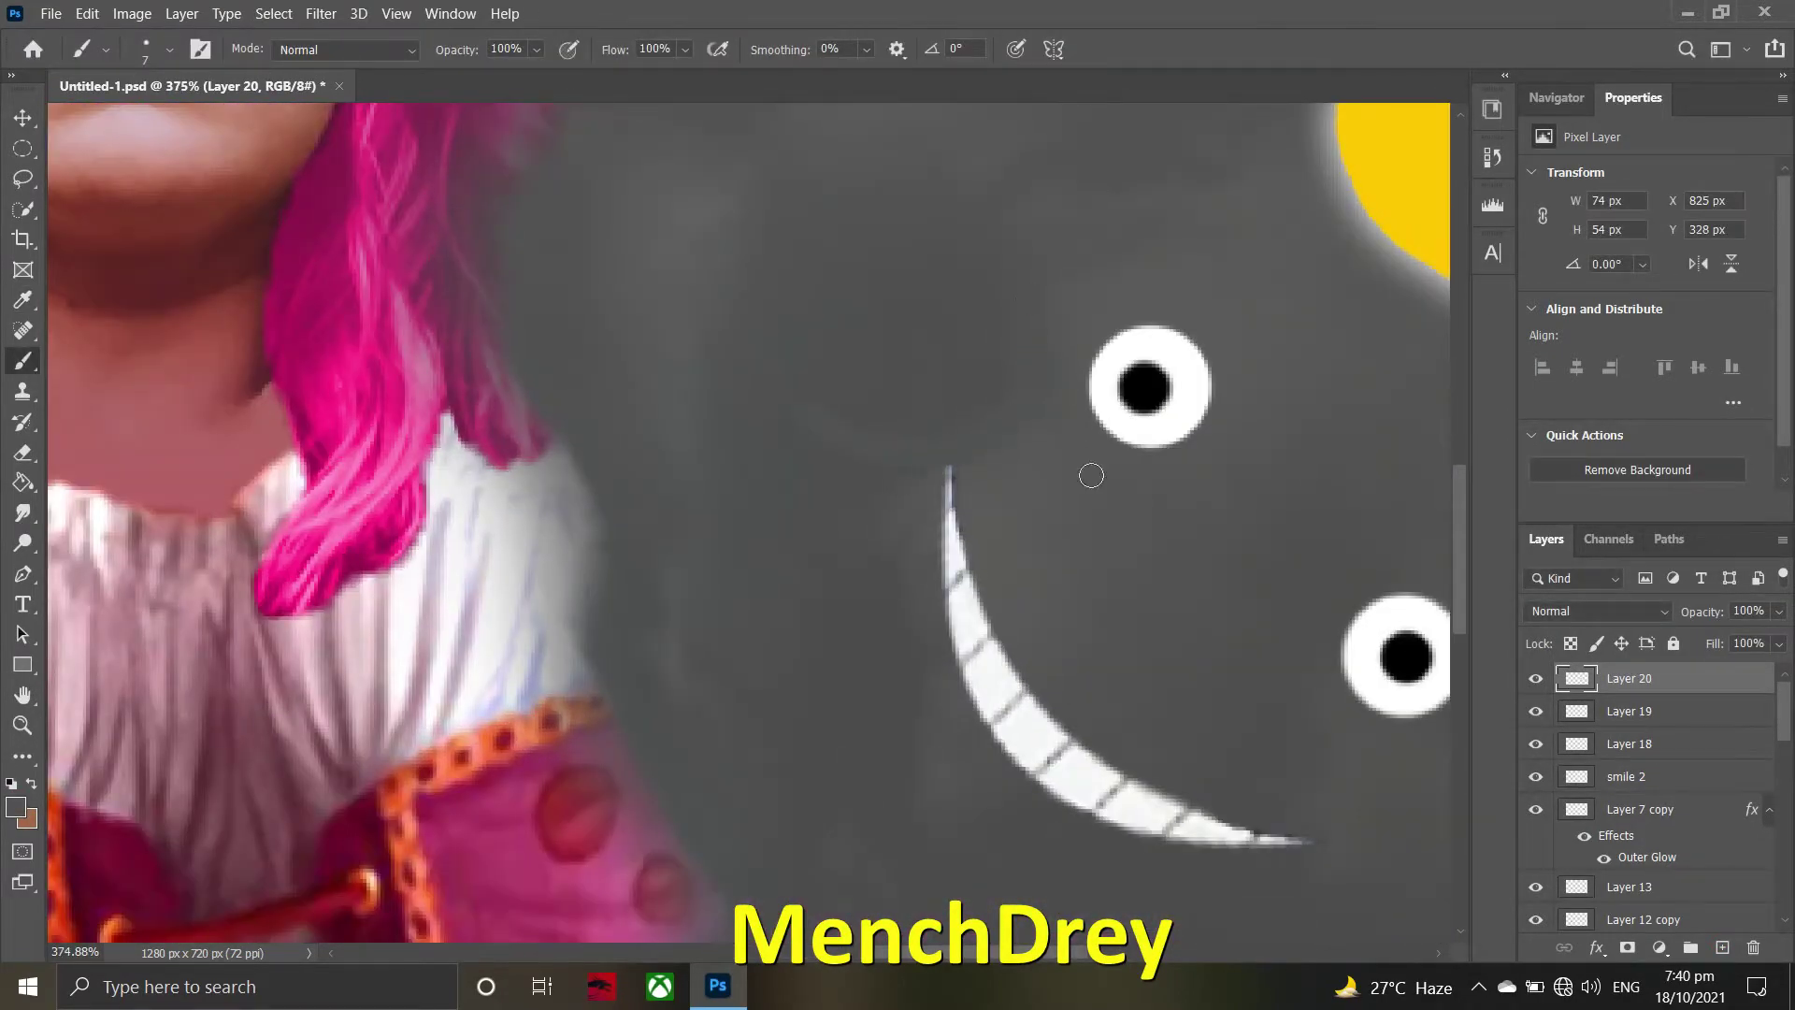
scroll(1091, 475, "down", 2)
key("ctrl+0")
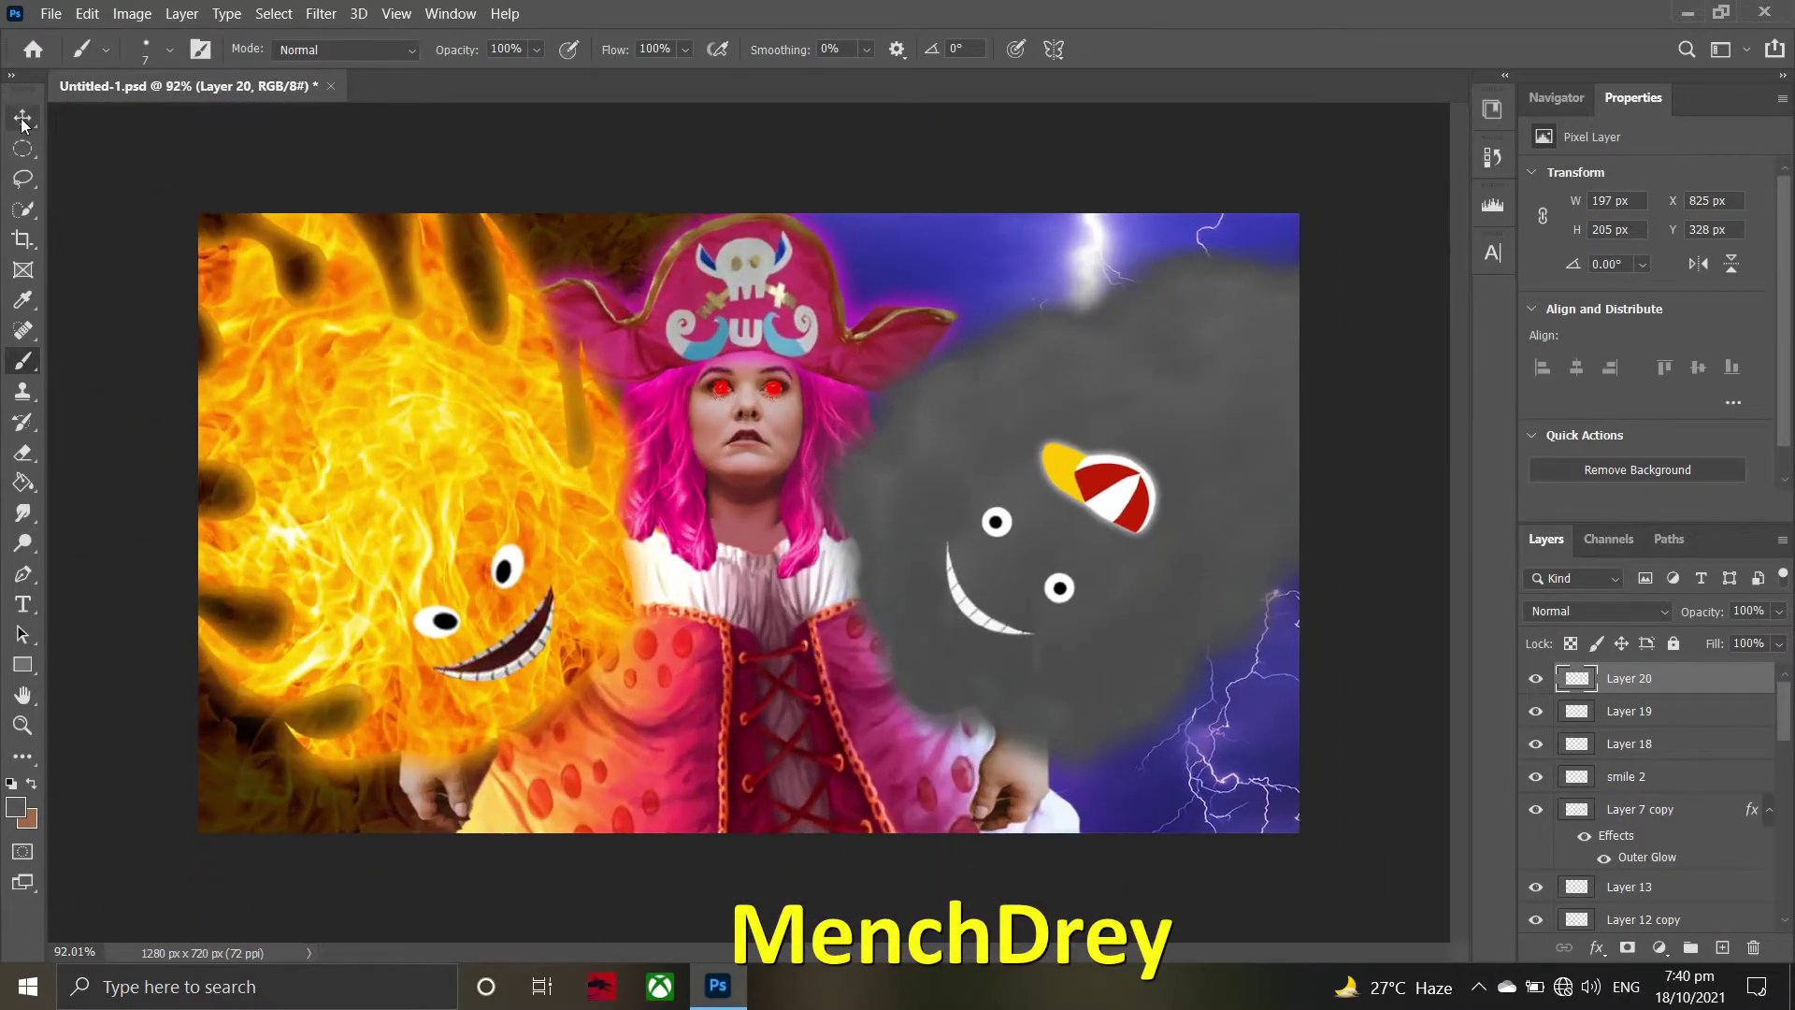
left_click(22, 119)
scroll(611, 509, "up", 1)
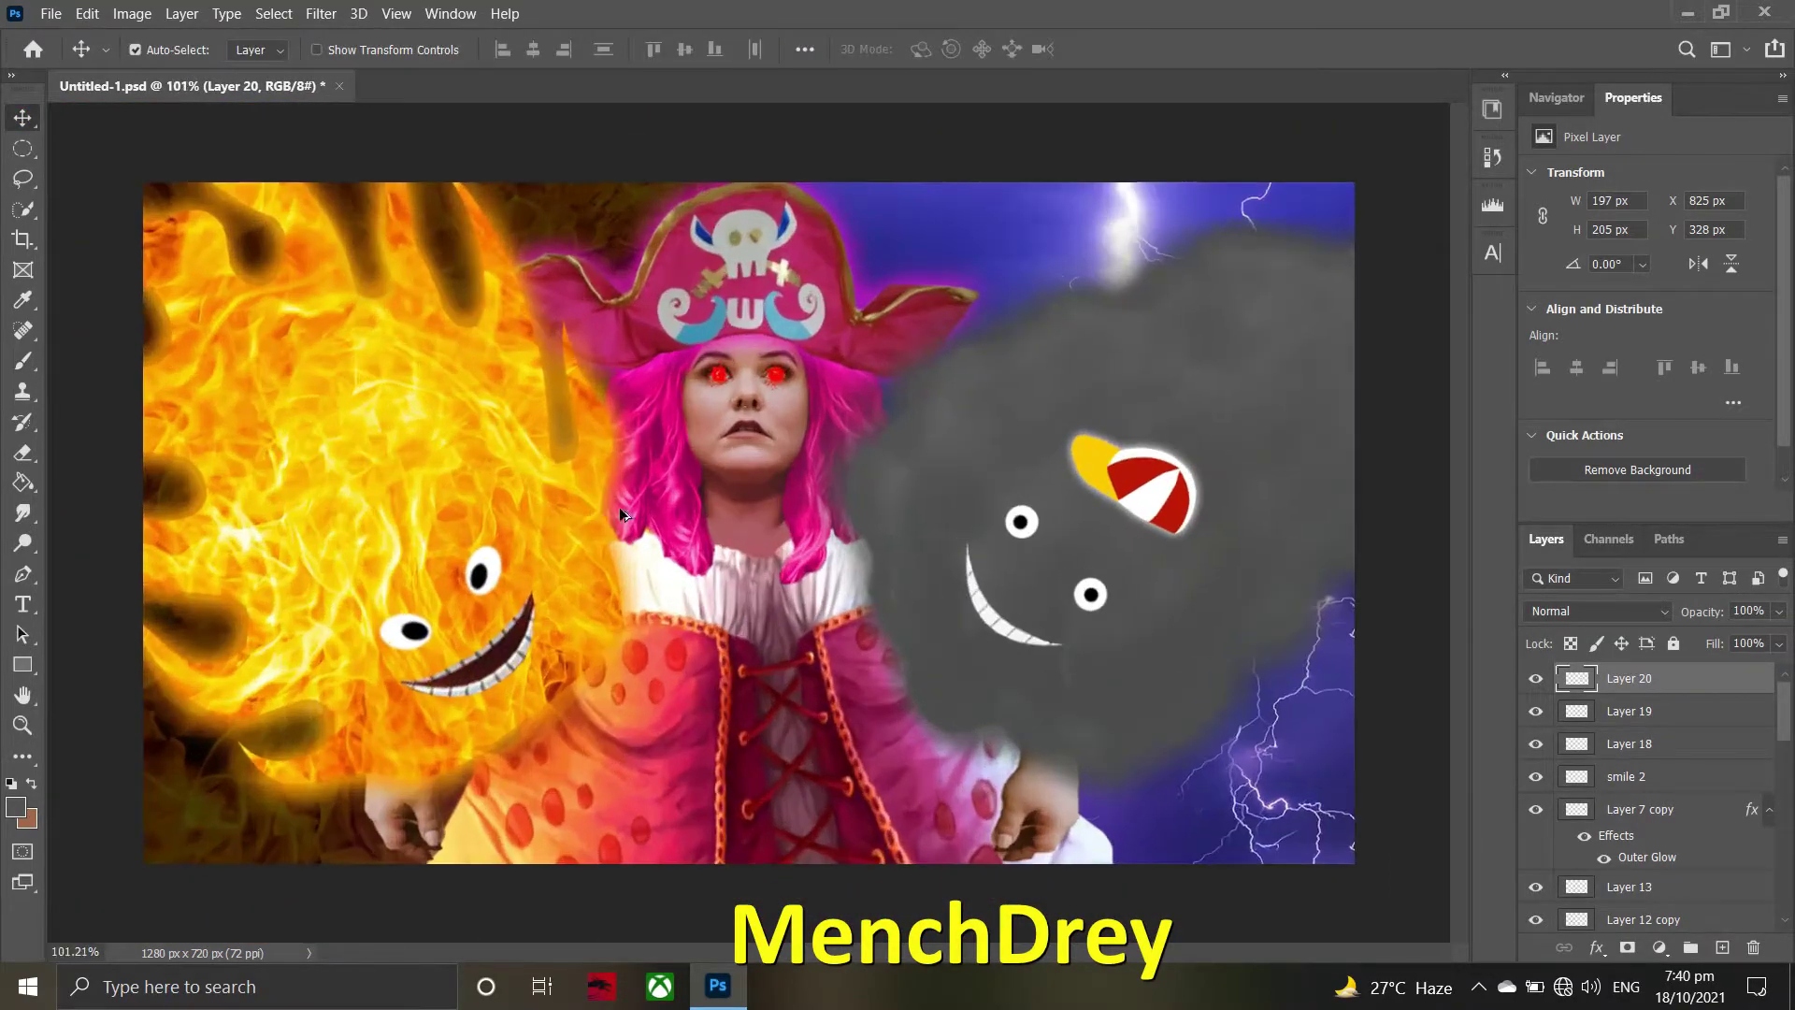
- Warp the fire layer, pulling its bottom edge and bottom-right corner slightly outward
scroll(930, 541, "up", 1)
scroll(703, 471, "up", 4)
scroll(755, 374, "down", 5)
scroll(868, 520, "up", 1)
key("ctrl+0")
left_click(621, 703)
key("ctrl+t")
right_click(621, 703)
left_click(636, 463)
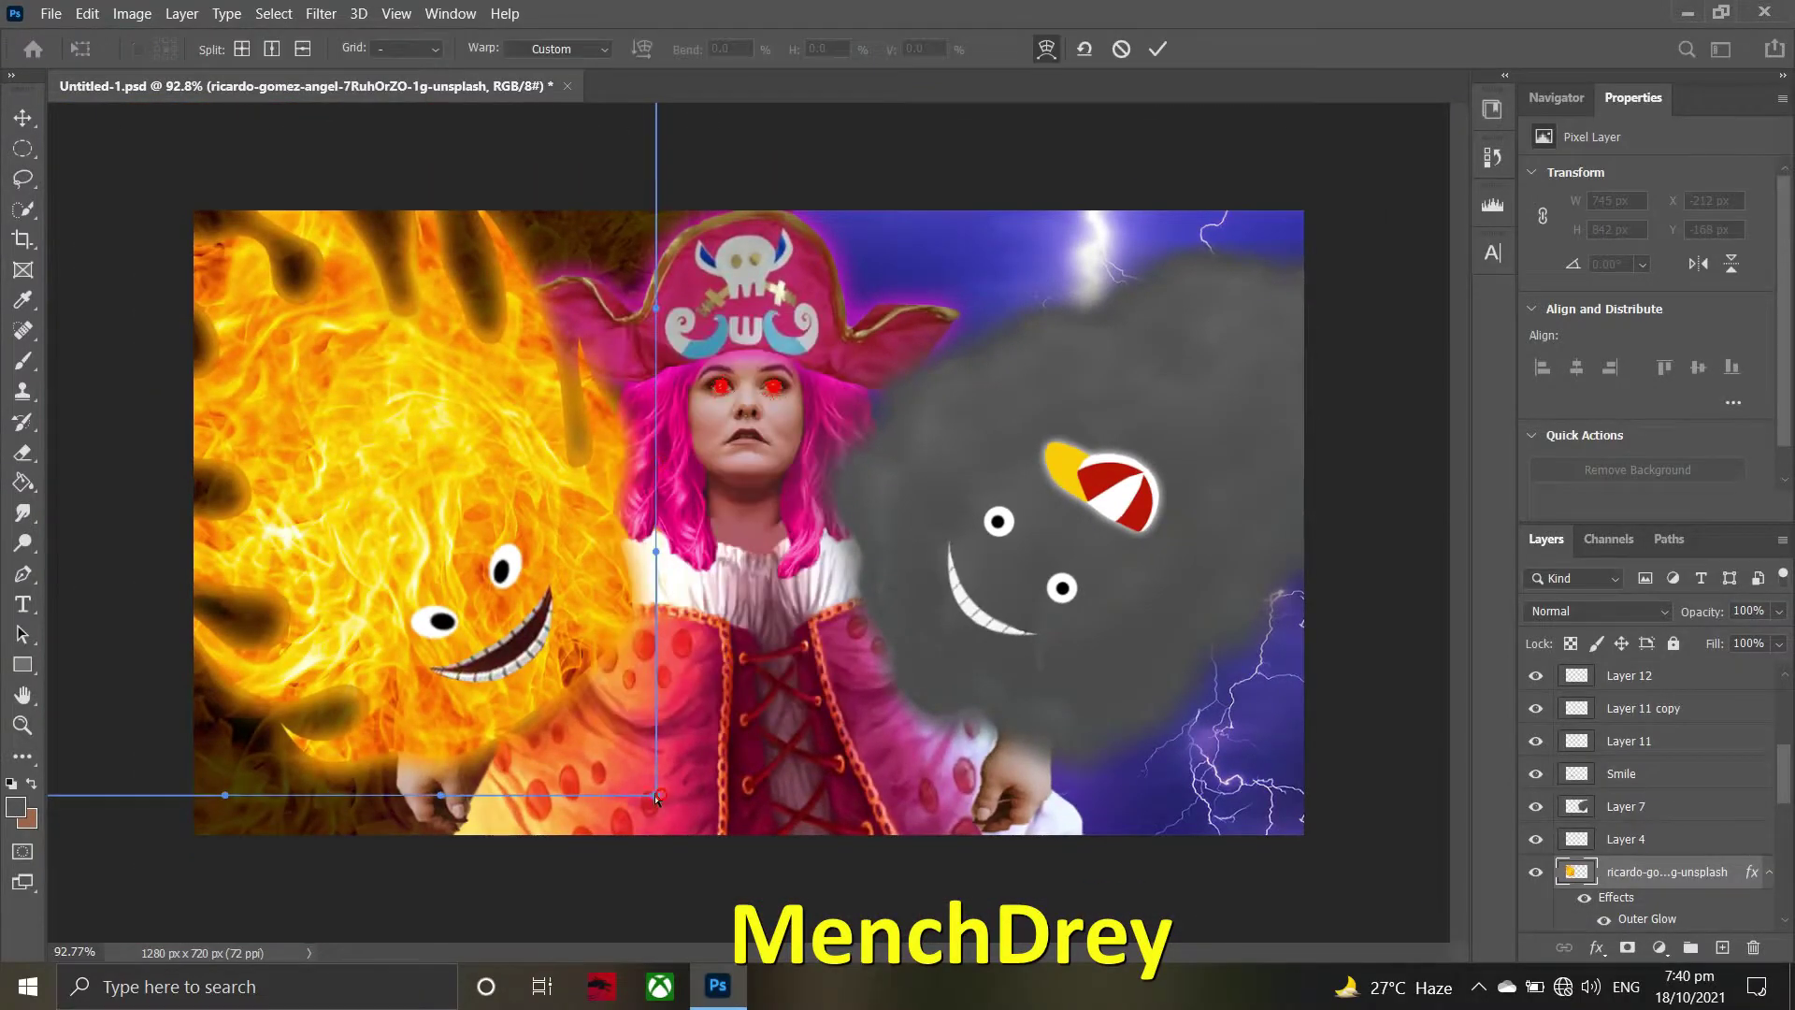
left_click_drag(449, 795, 452, 845)
left_click_drag(677, 806, 699, 816)
left_click(1158, 48)
- Check the hand and storm cloud layers on the canvas, then ready a small brush for the cloud
left_click(428, 800)
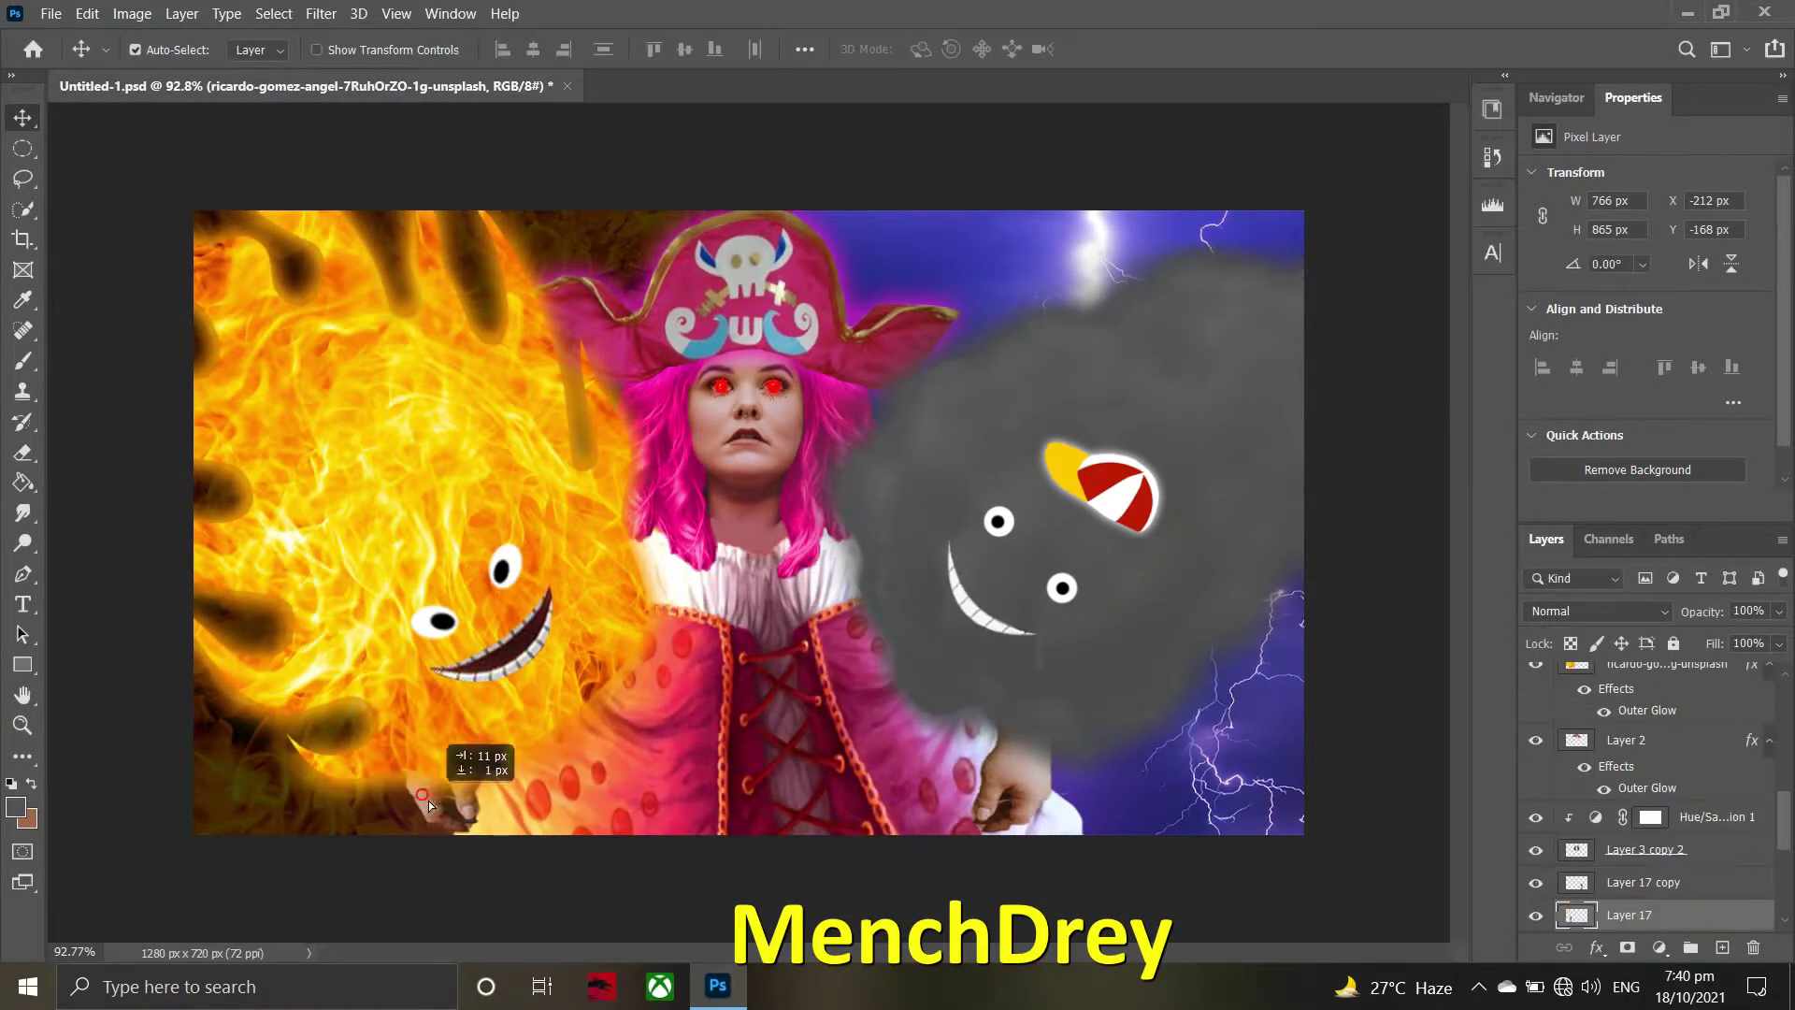
left_click(1090, 727)
left_click(948, 685)
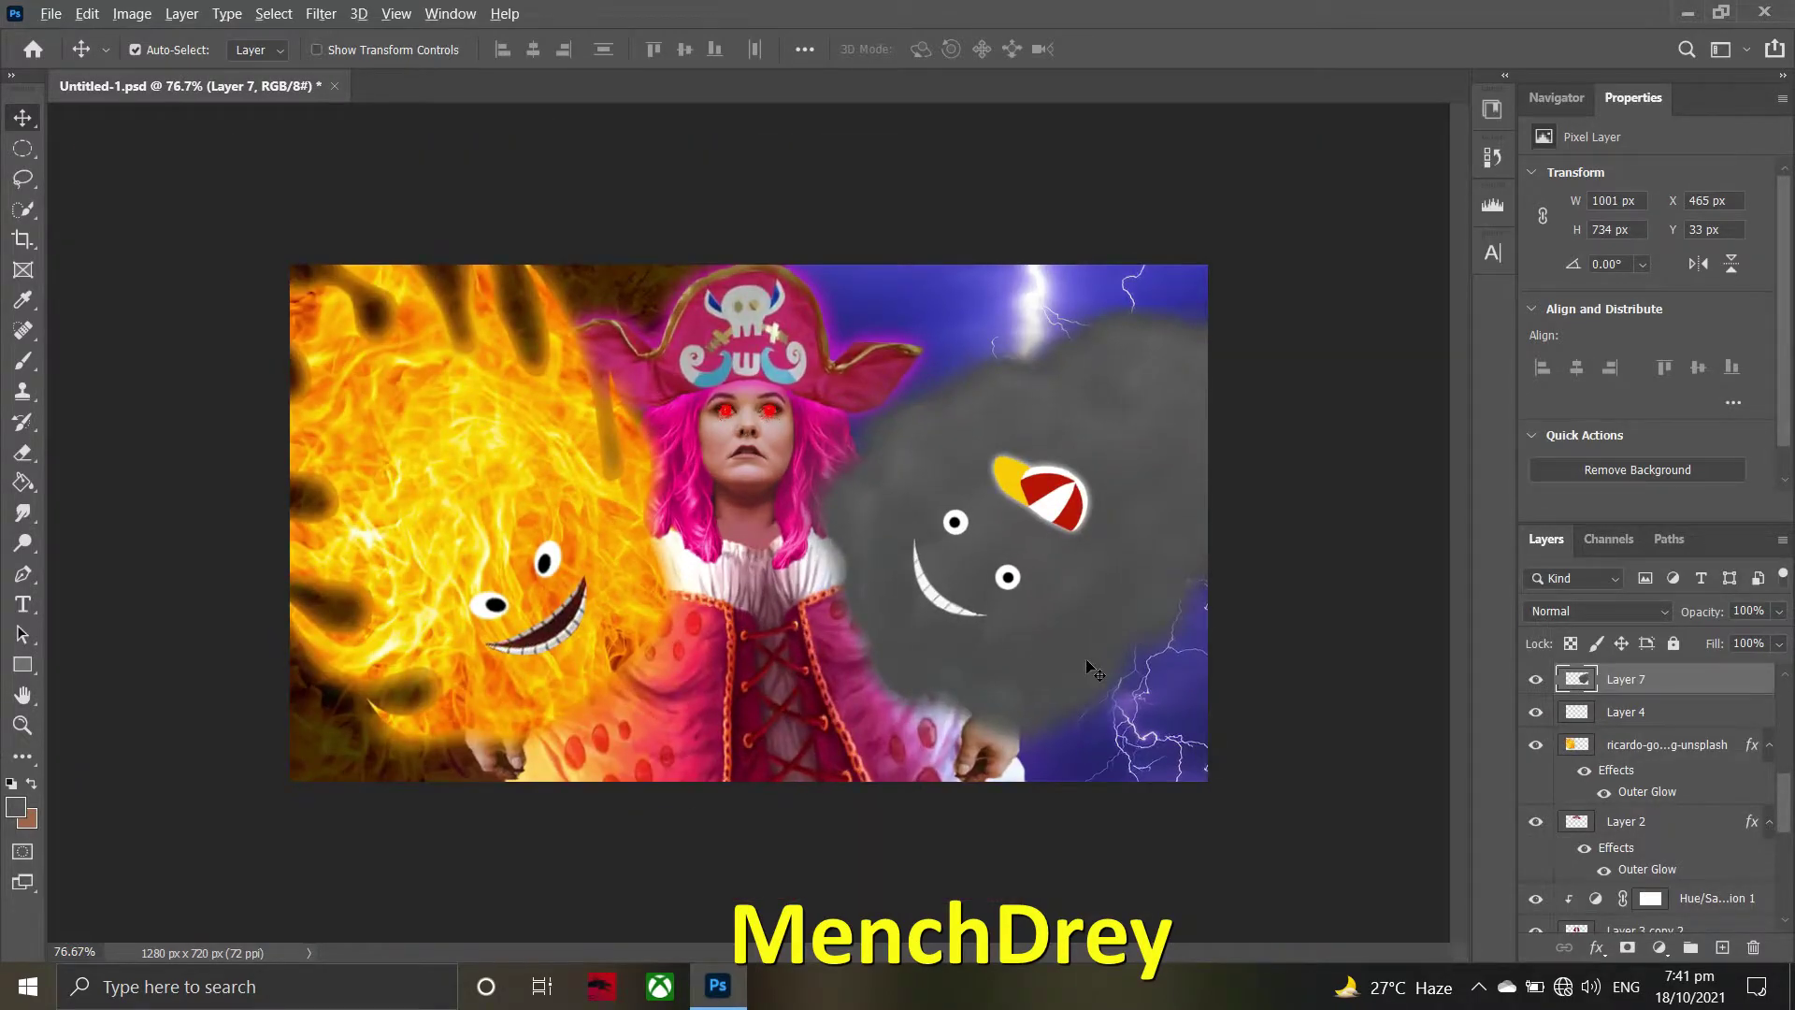
left_click(1059, 806)
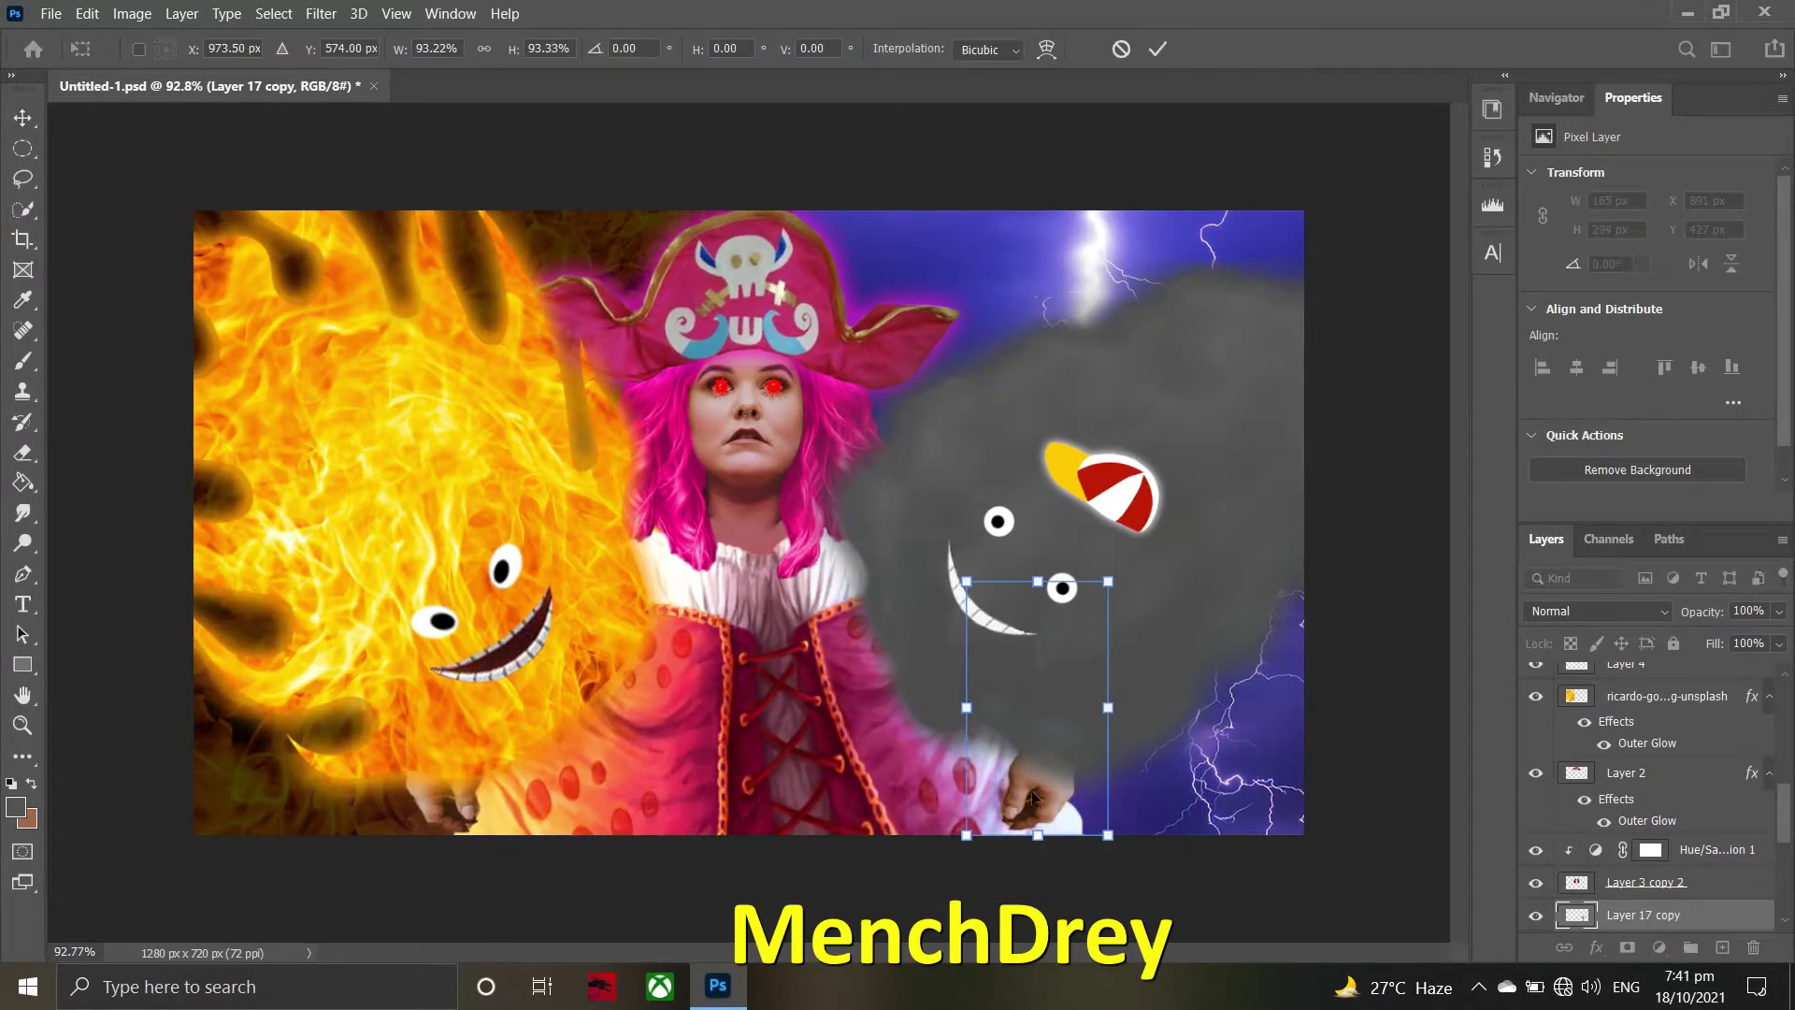
scroll(749, 515, "up", 1)
left_click(434, 814)
left_click(1096, 711)
scroll(1096, 680, "up", 1)
left_click(24, 360)
left_click(159, 49)
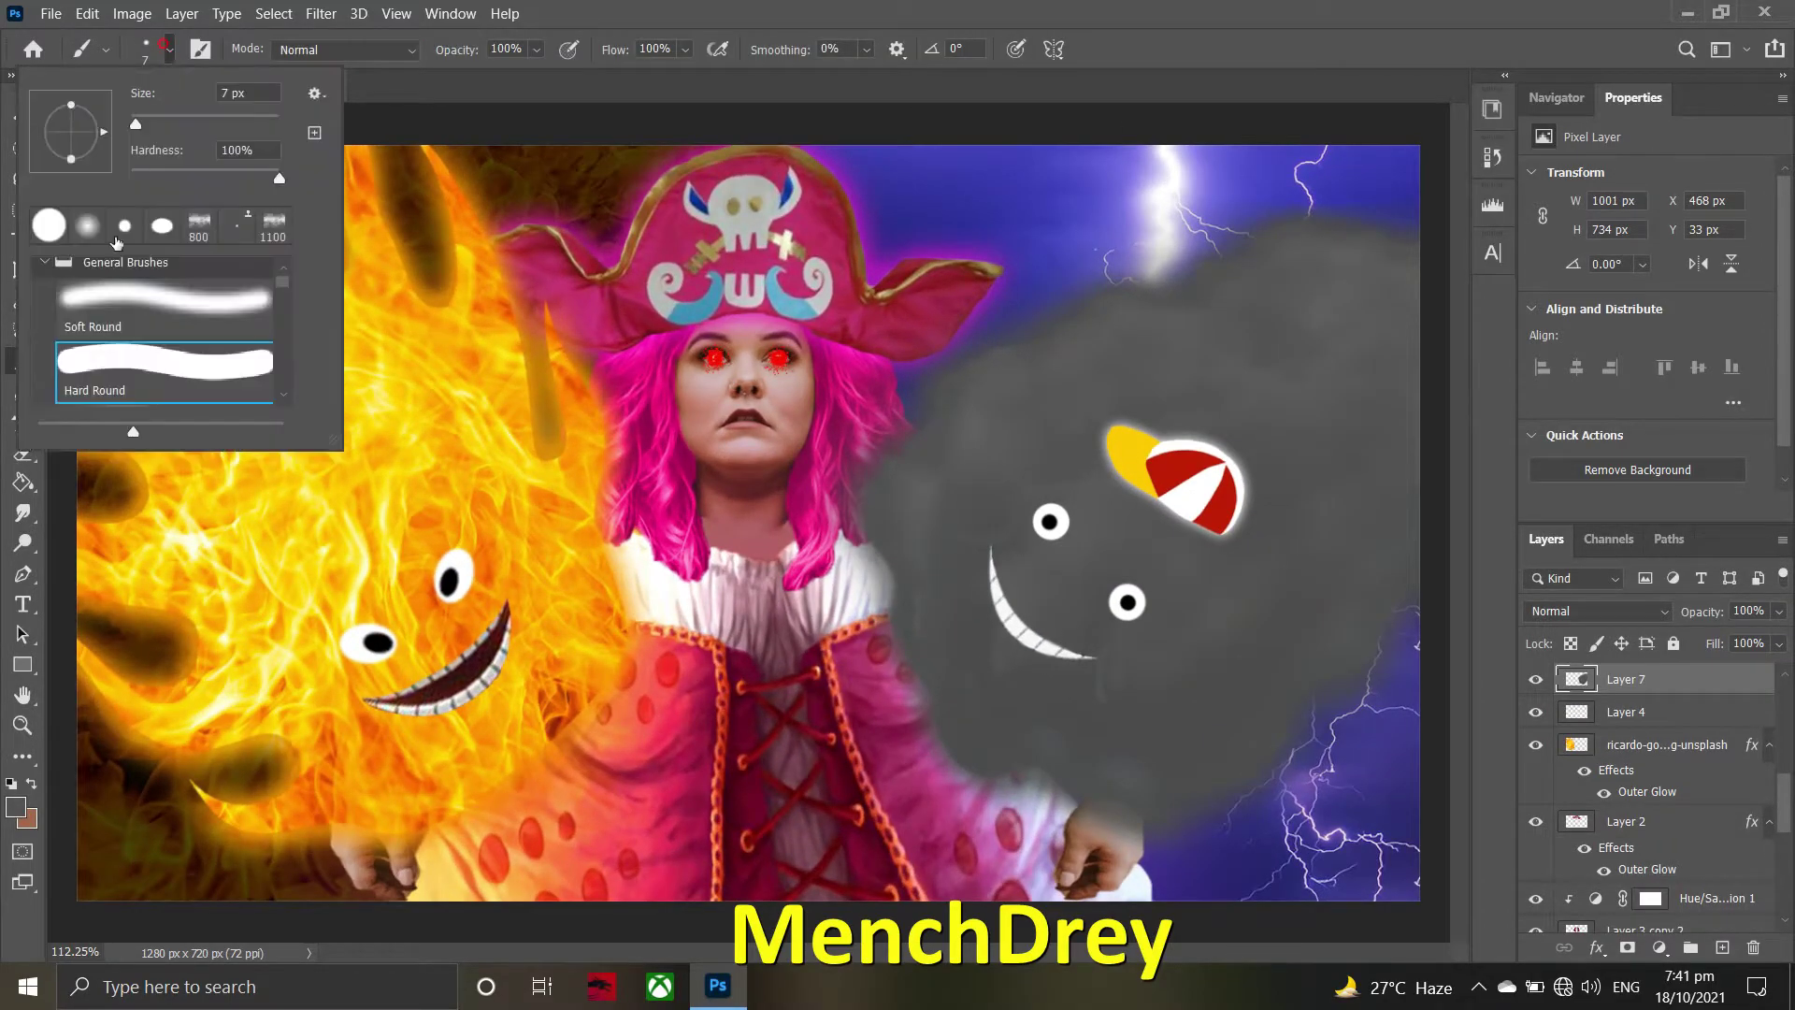
- Brush over the grey storm cloud's edges on Layer 7, zooming in and out to smooth it
key("Escape")
scroll(1093, 733, "up", 4)
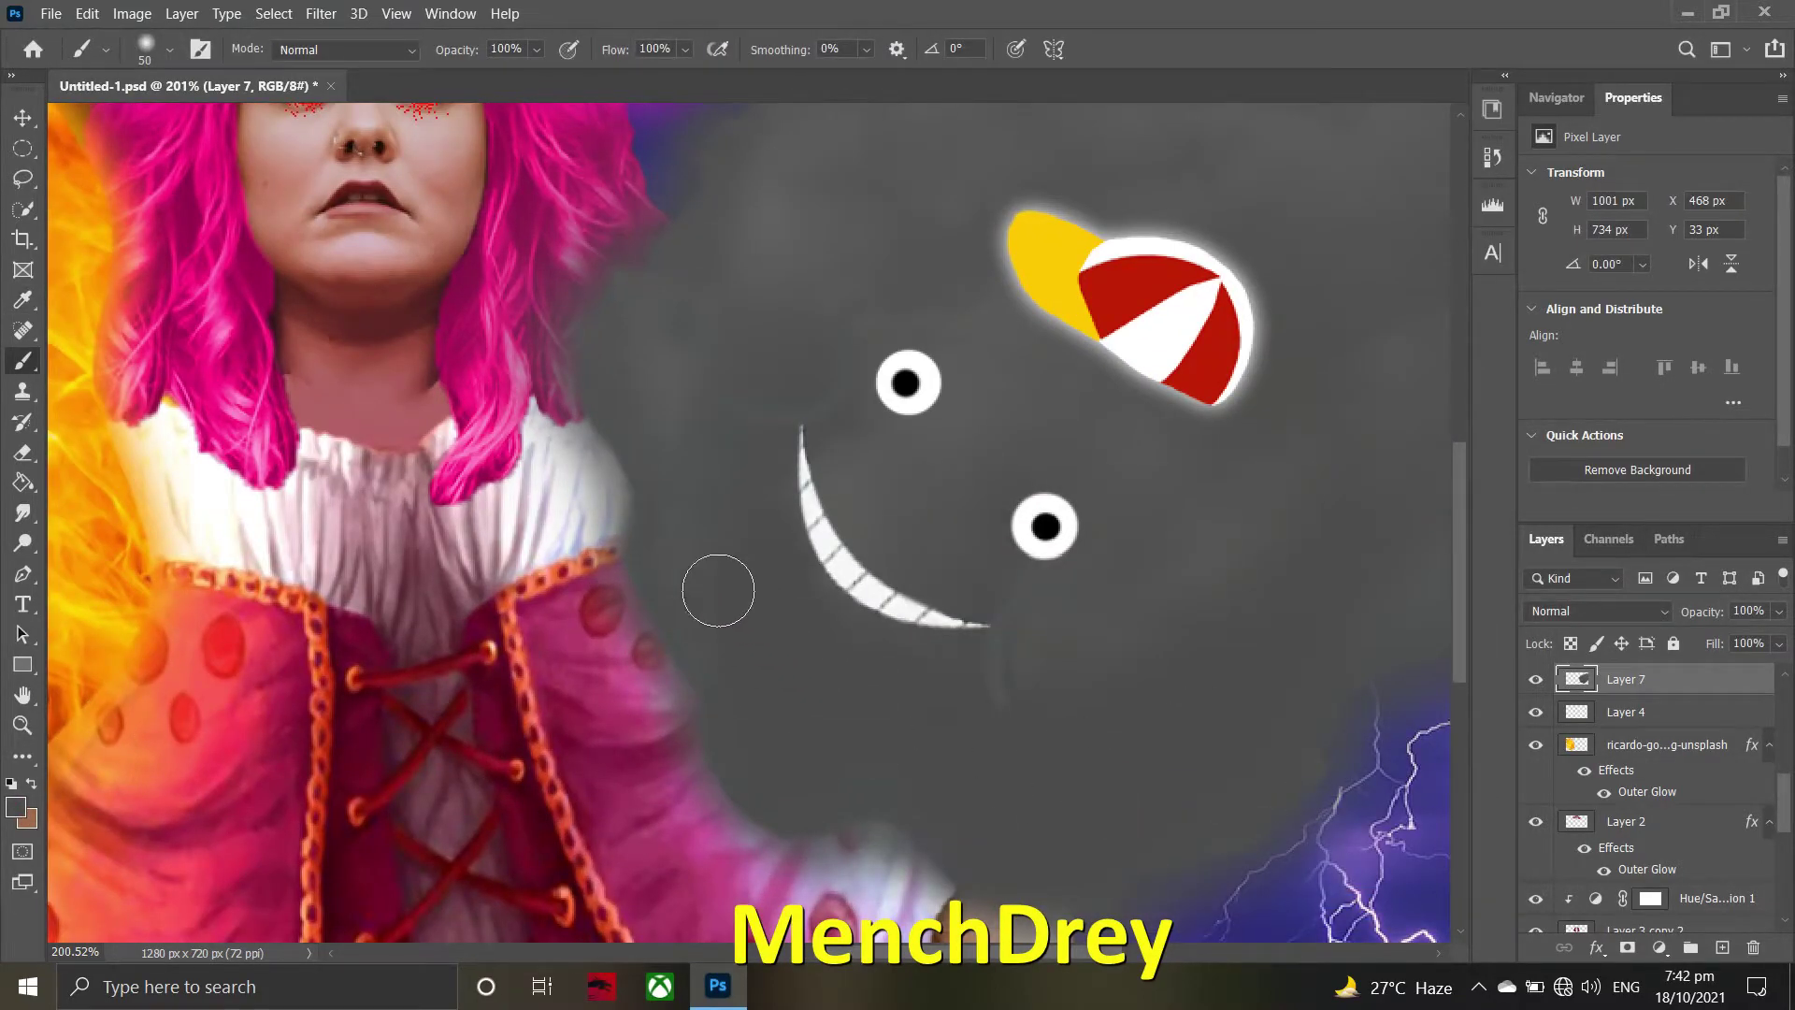
scroll(805, 253, "up", 1)
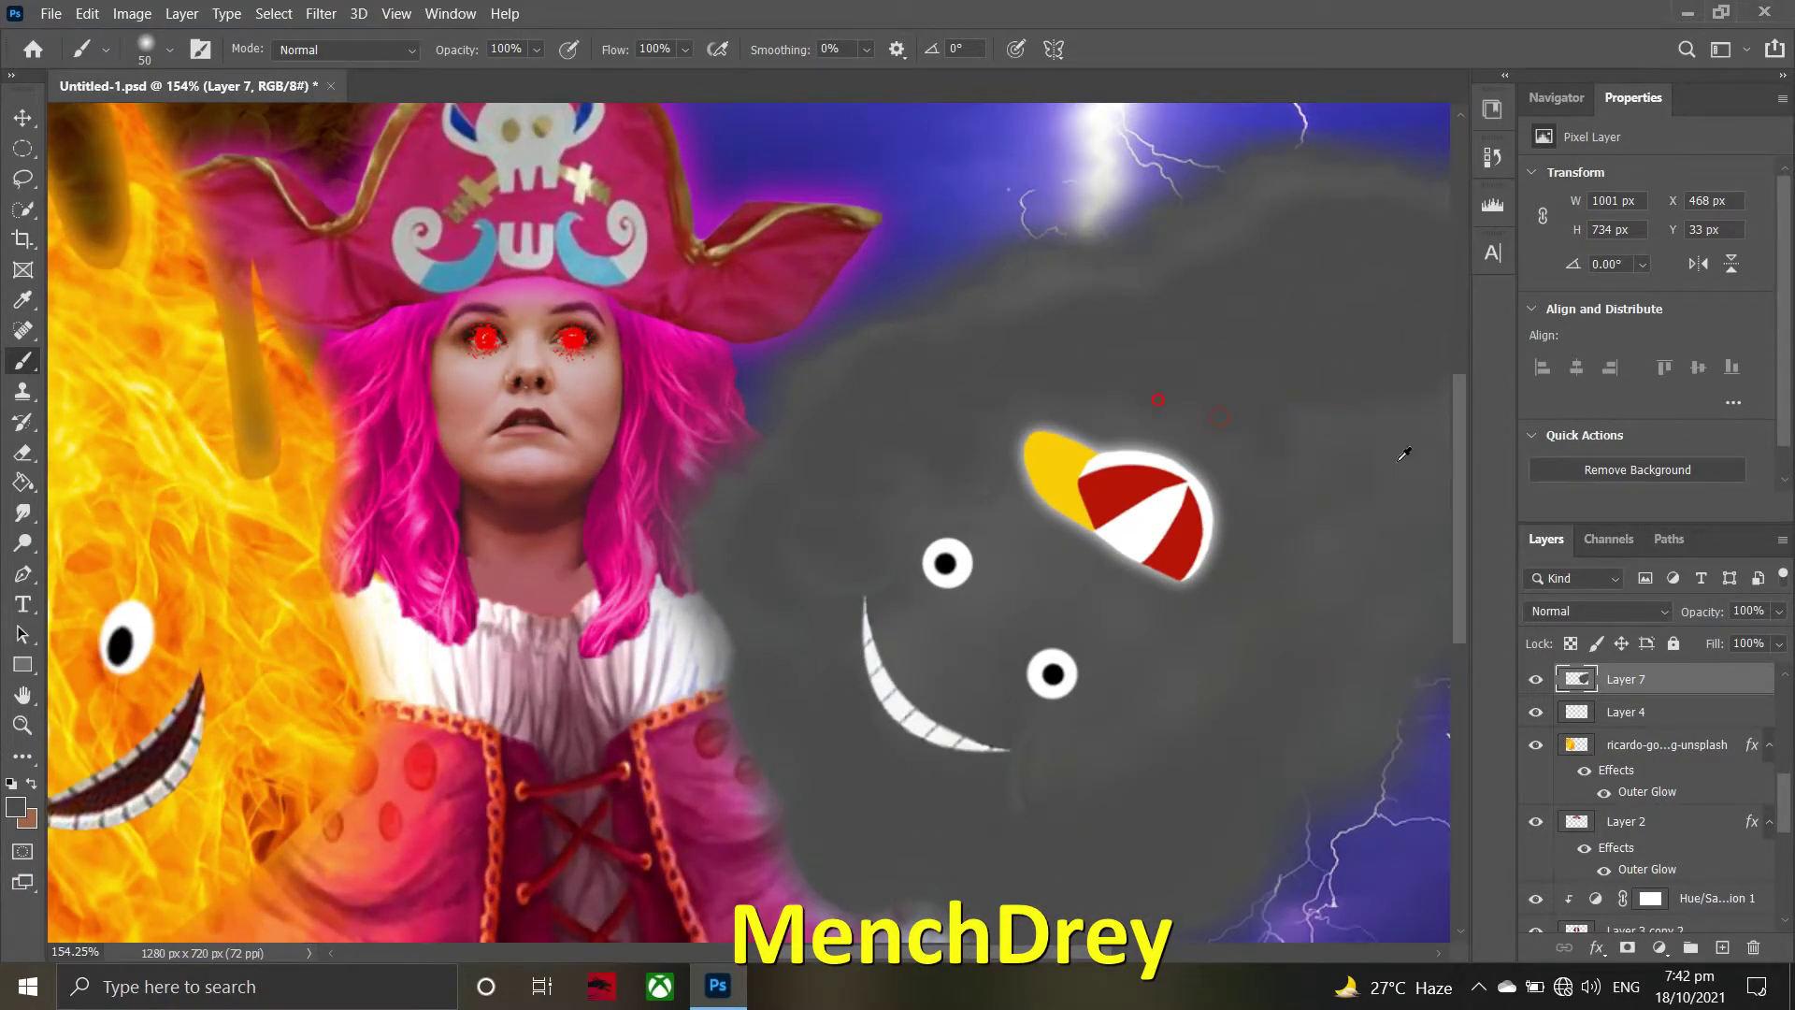
scroll(1298, 424, "down", 2)
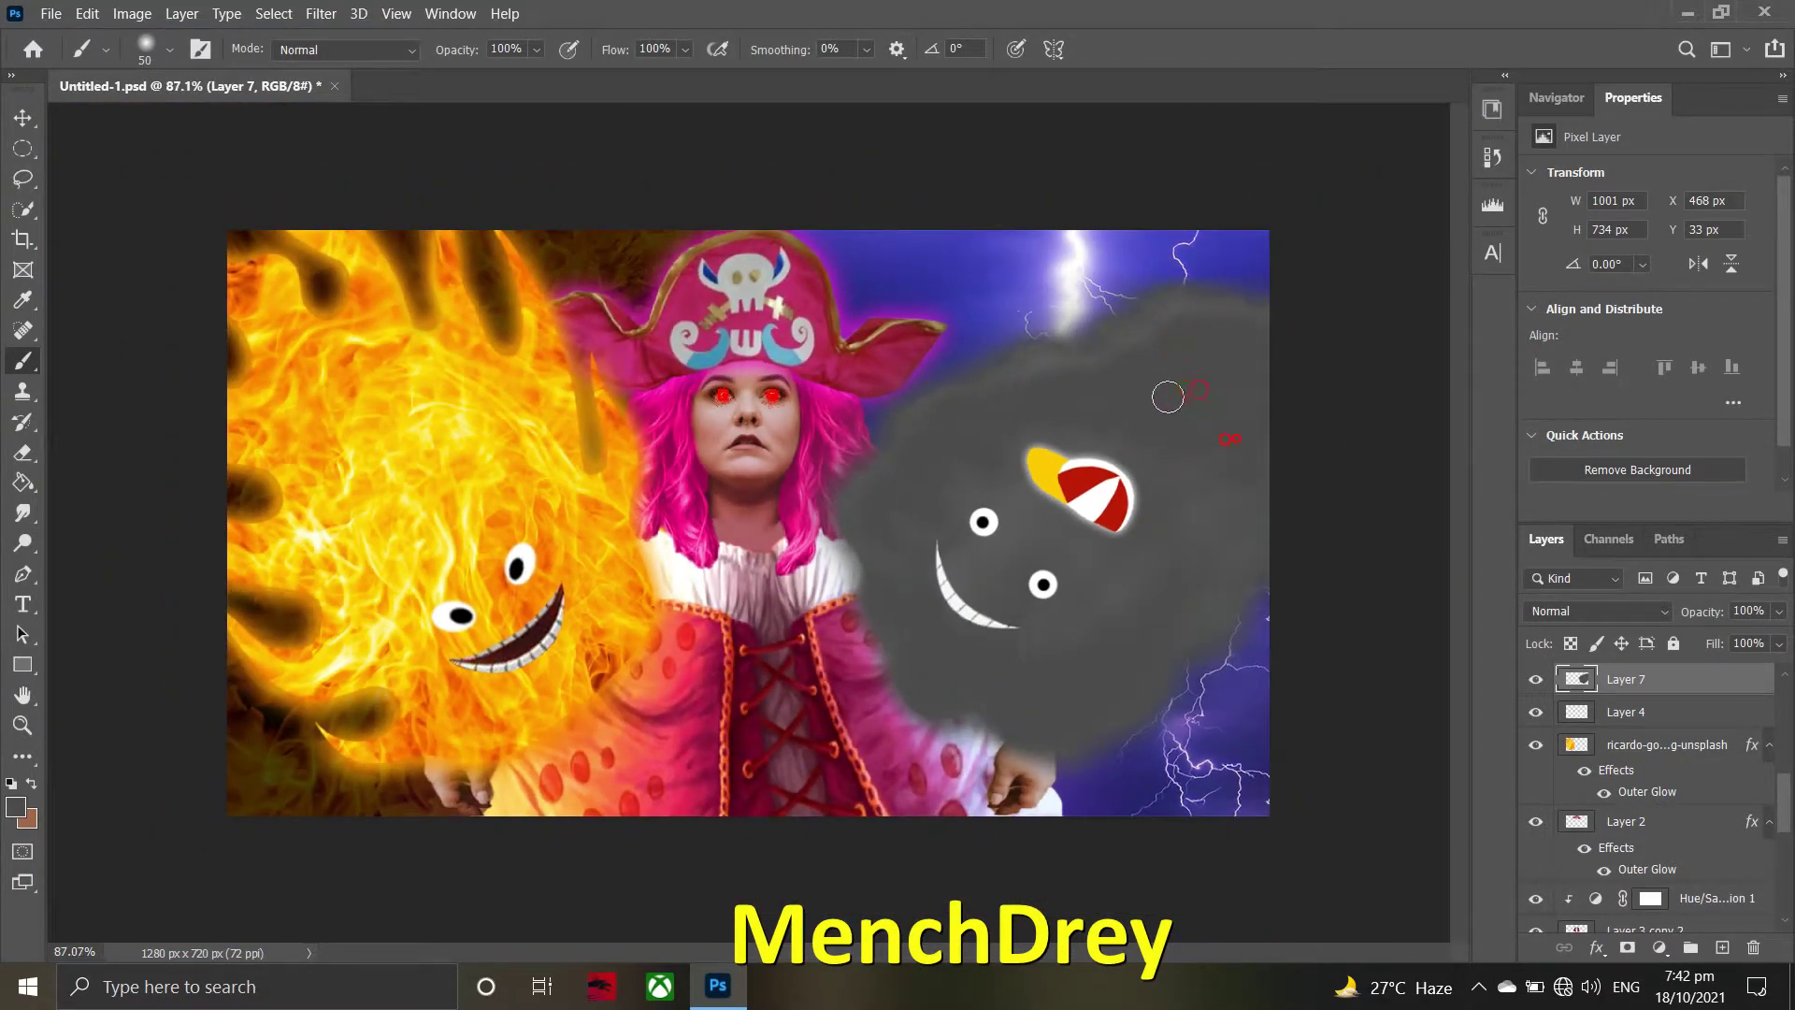
scroll(977, 404, "up", 5)
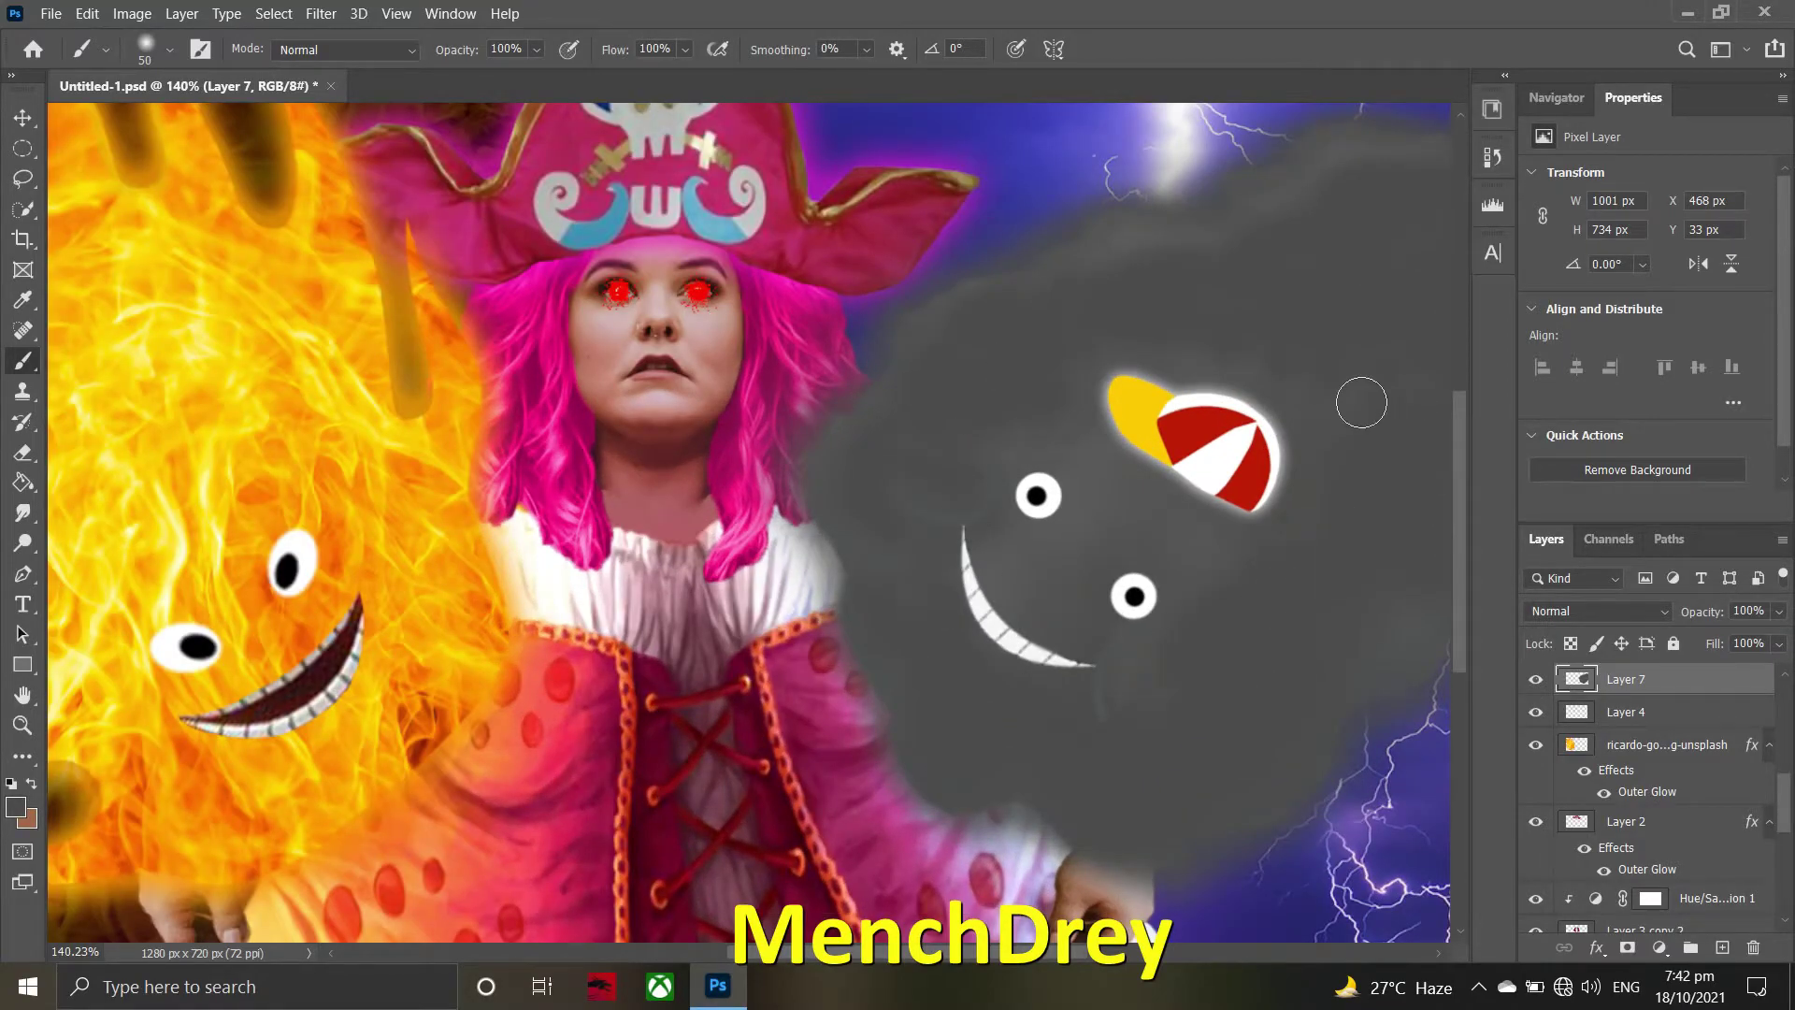
scroll(1024, 463, "up", 4)
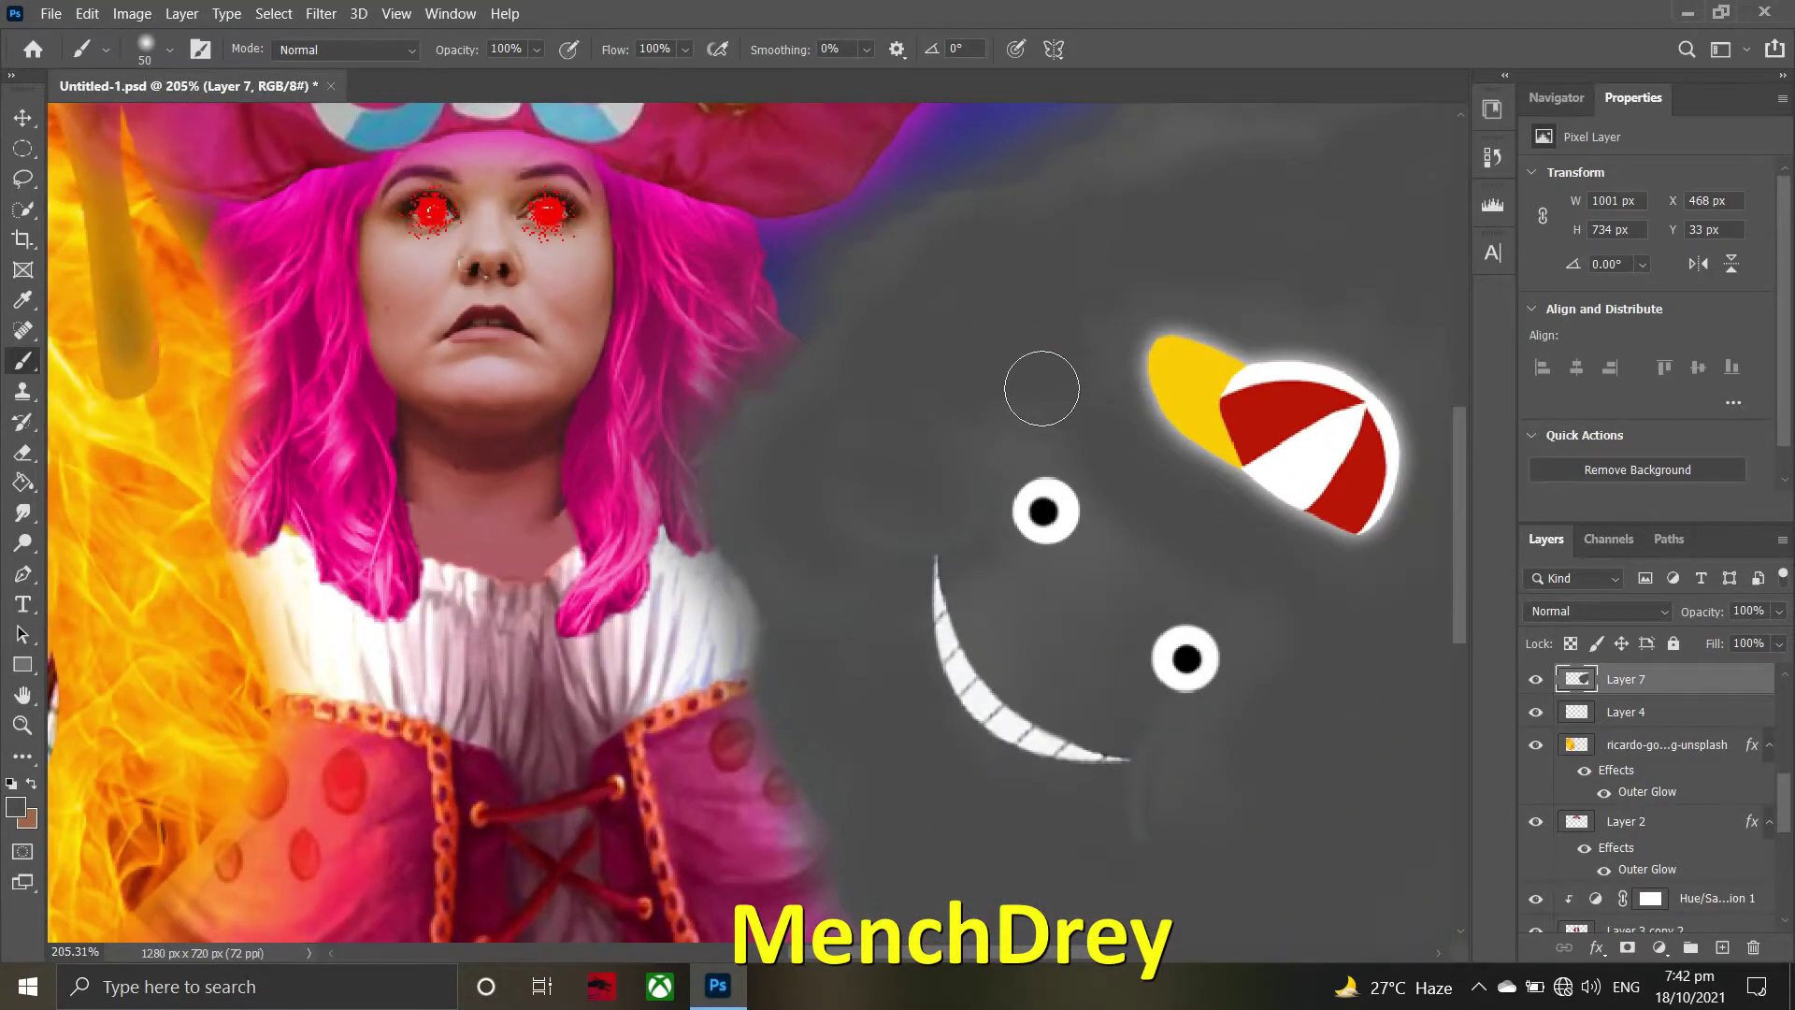
scroll(1044, 388, "down", 4)
scroll(1226, 521, "down", 2)
scroll(998, 593, "up", 7)
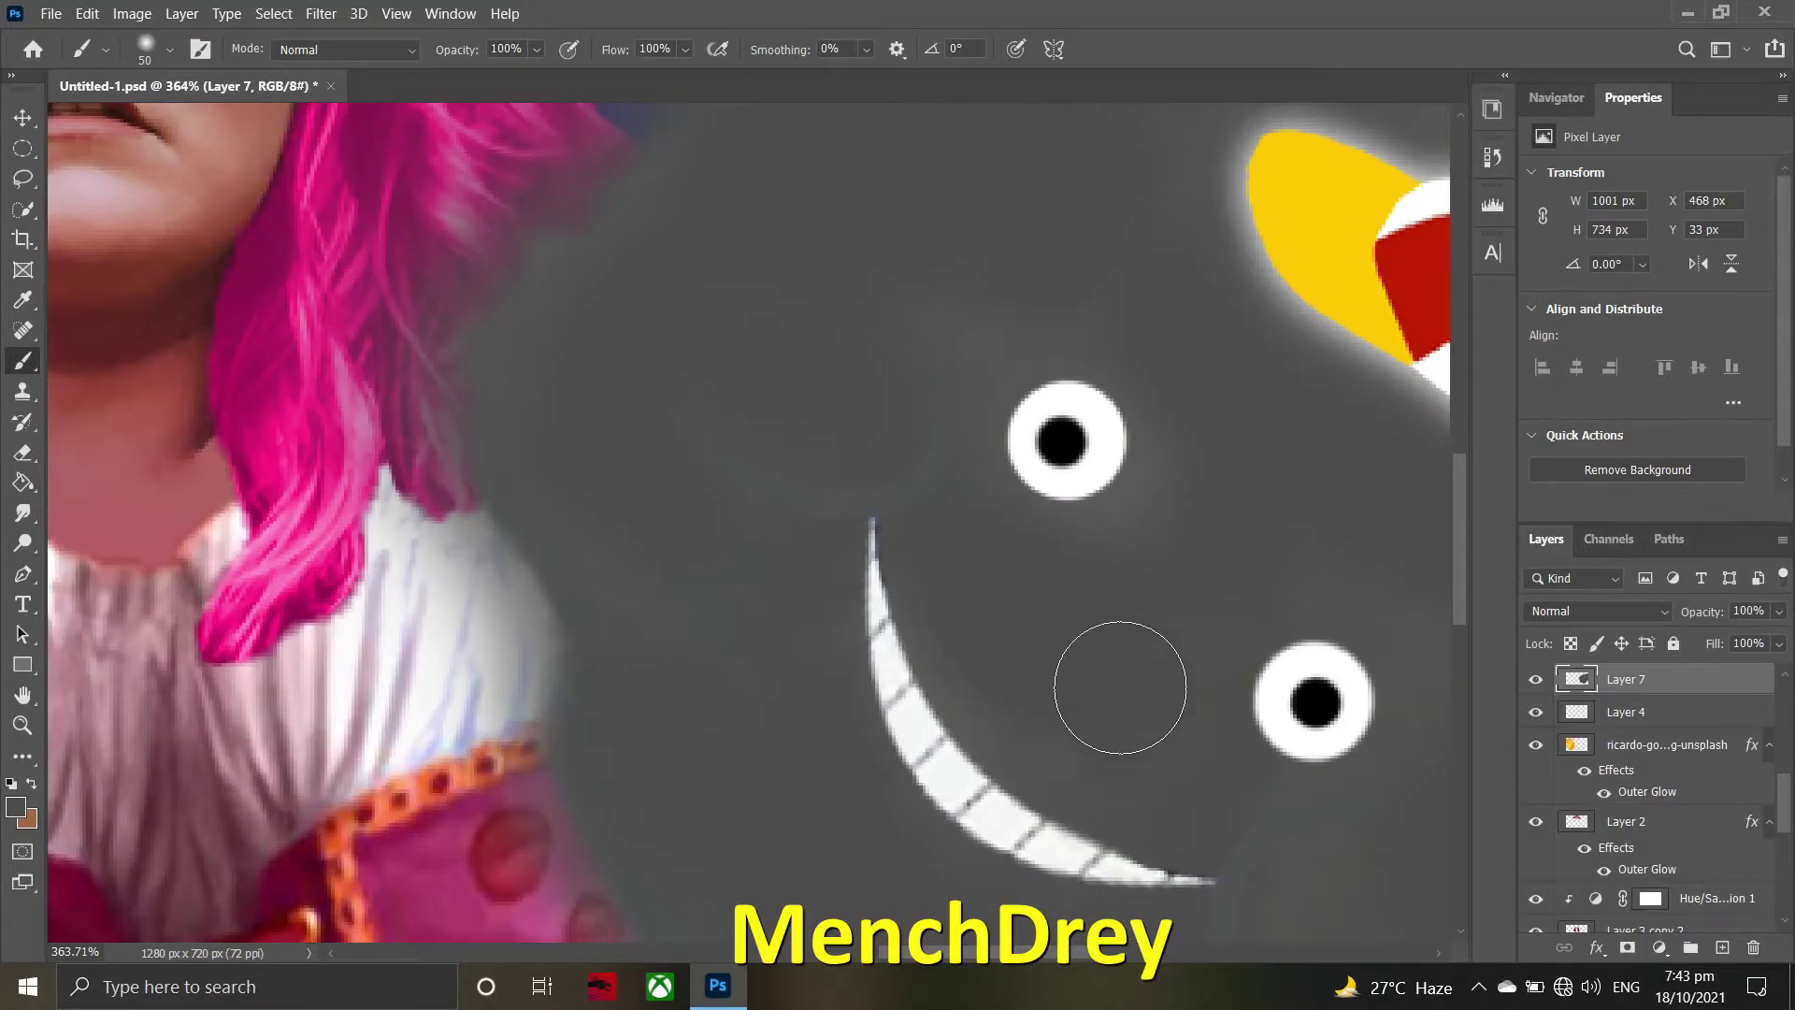
scroll(1088, 673, "down", 5)
scroll(1338, 573, "up", 4)
scroll(691, 513, "down", 1)
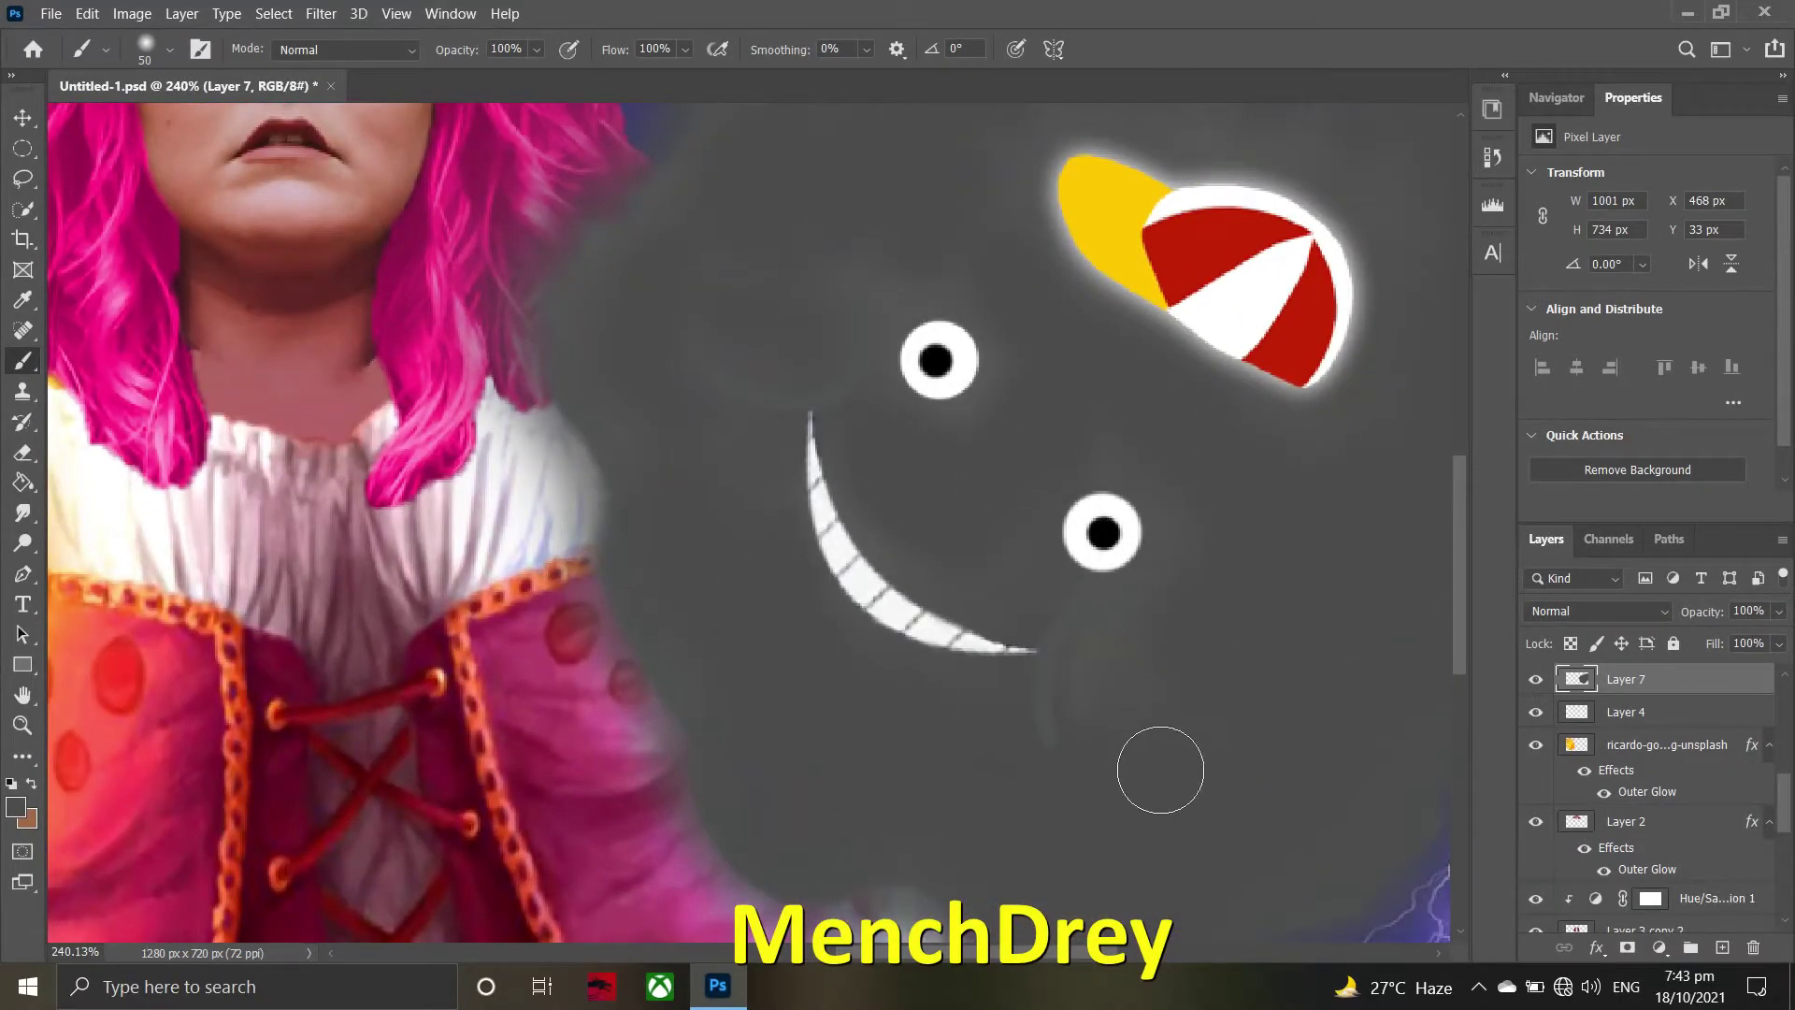
scroll(1160, 770, "down", 2)
scroll(1364, 675, "down", 2)
scroll(1203, 533, "up", 6)
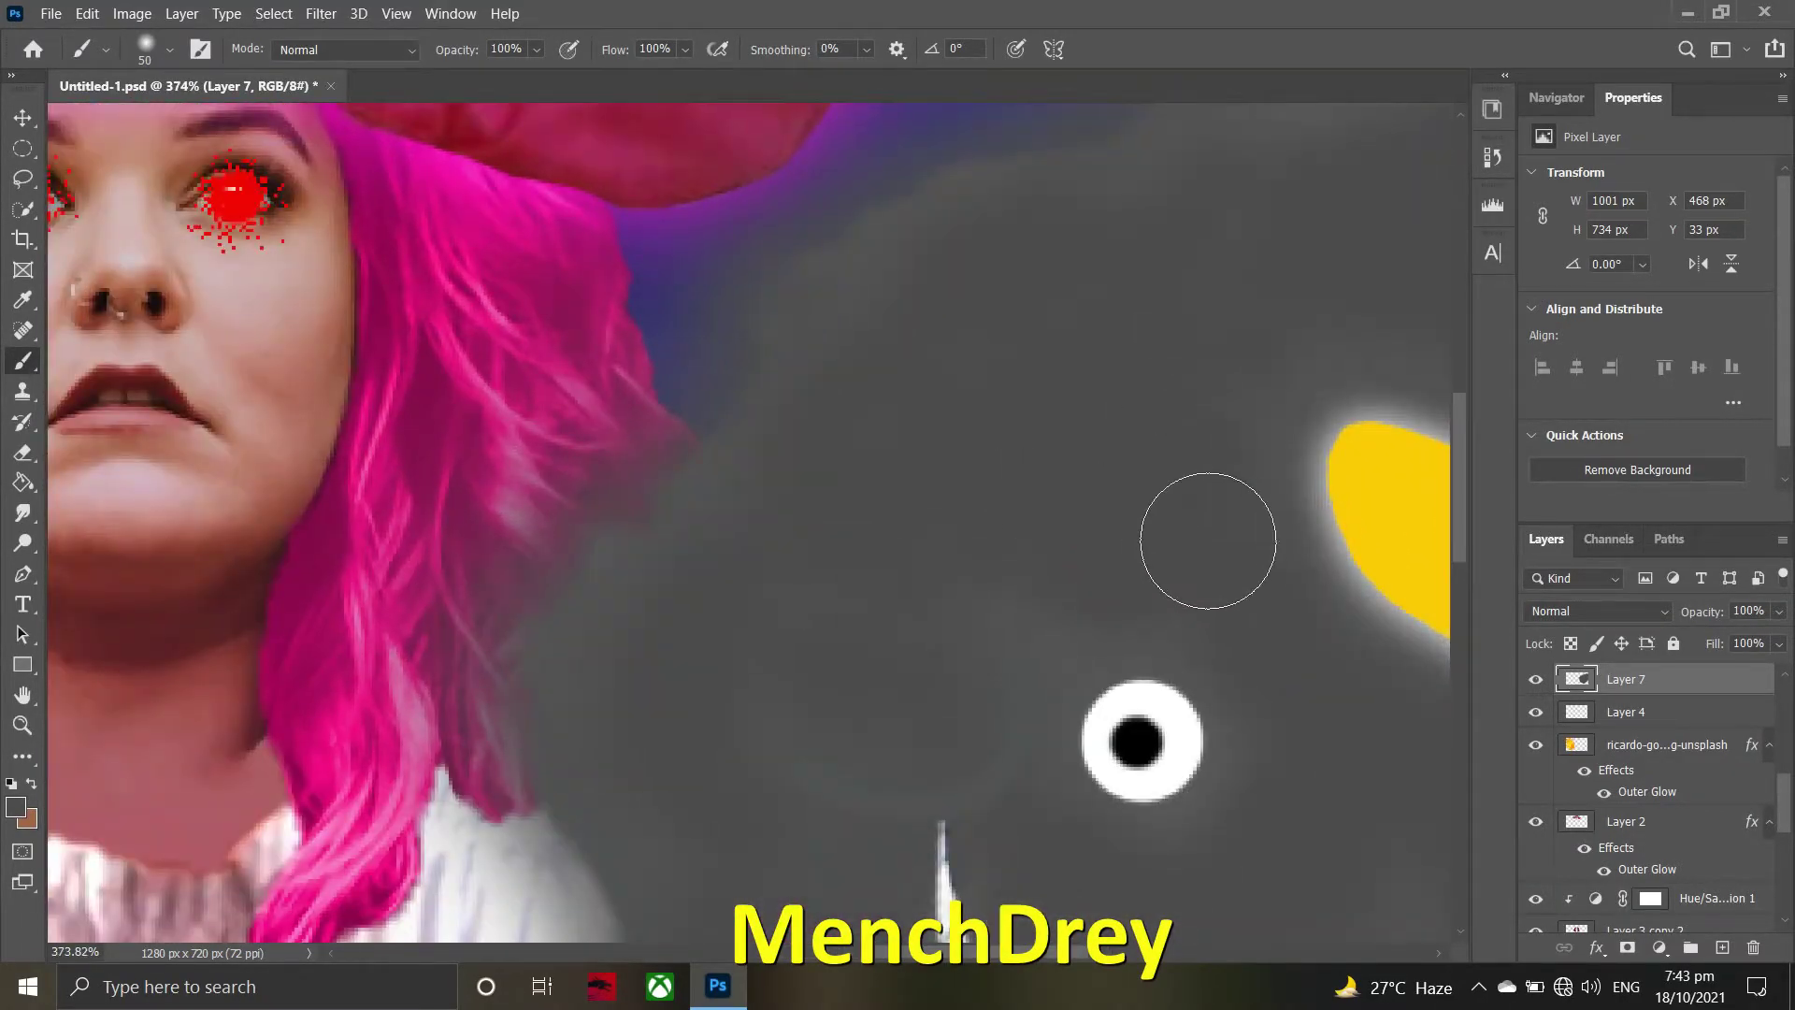
scroll(948, 487, "down", 3)
scroll(948, 487, "down", 3)
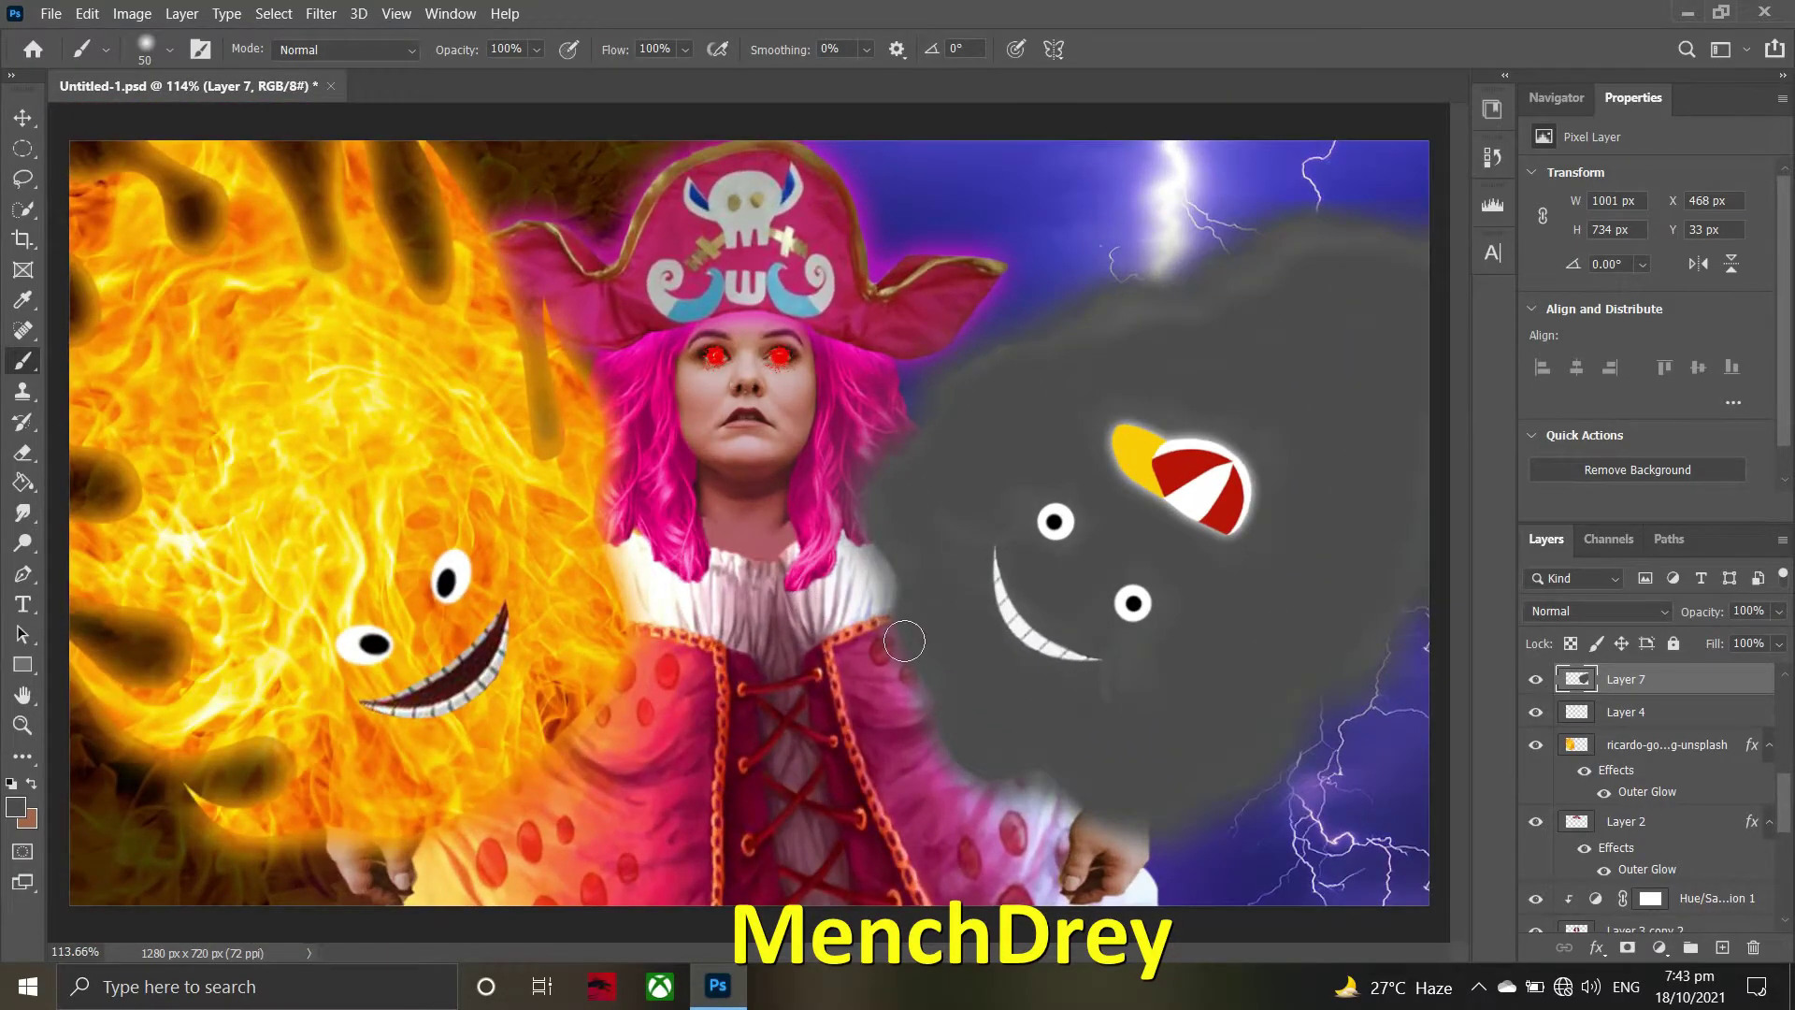
scroll(904, 641, "down", 2)
scroll(1707, 741, "down", 1)
scroll(1538, 701, "down", 1)
scroll(1543, 720, "down", 1)
scroll(1549, 742, "down", 1)
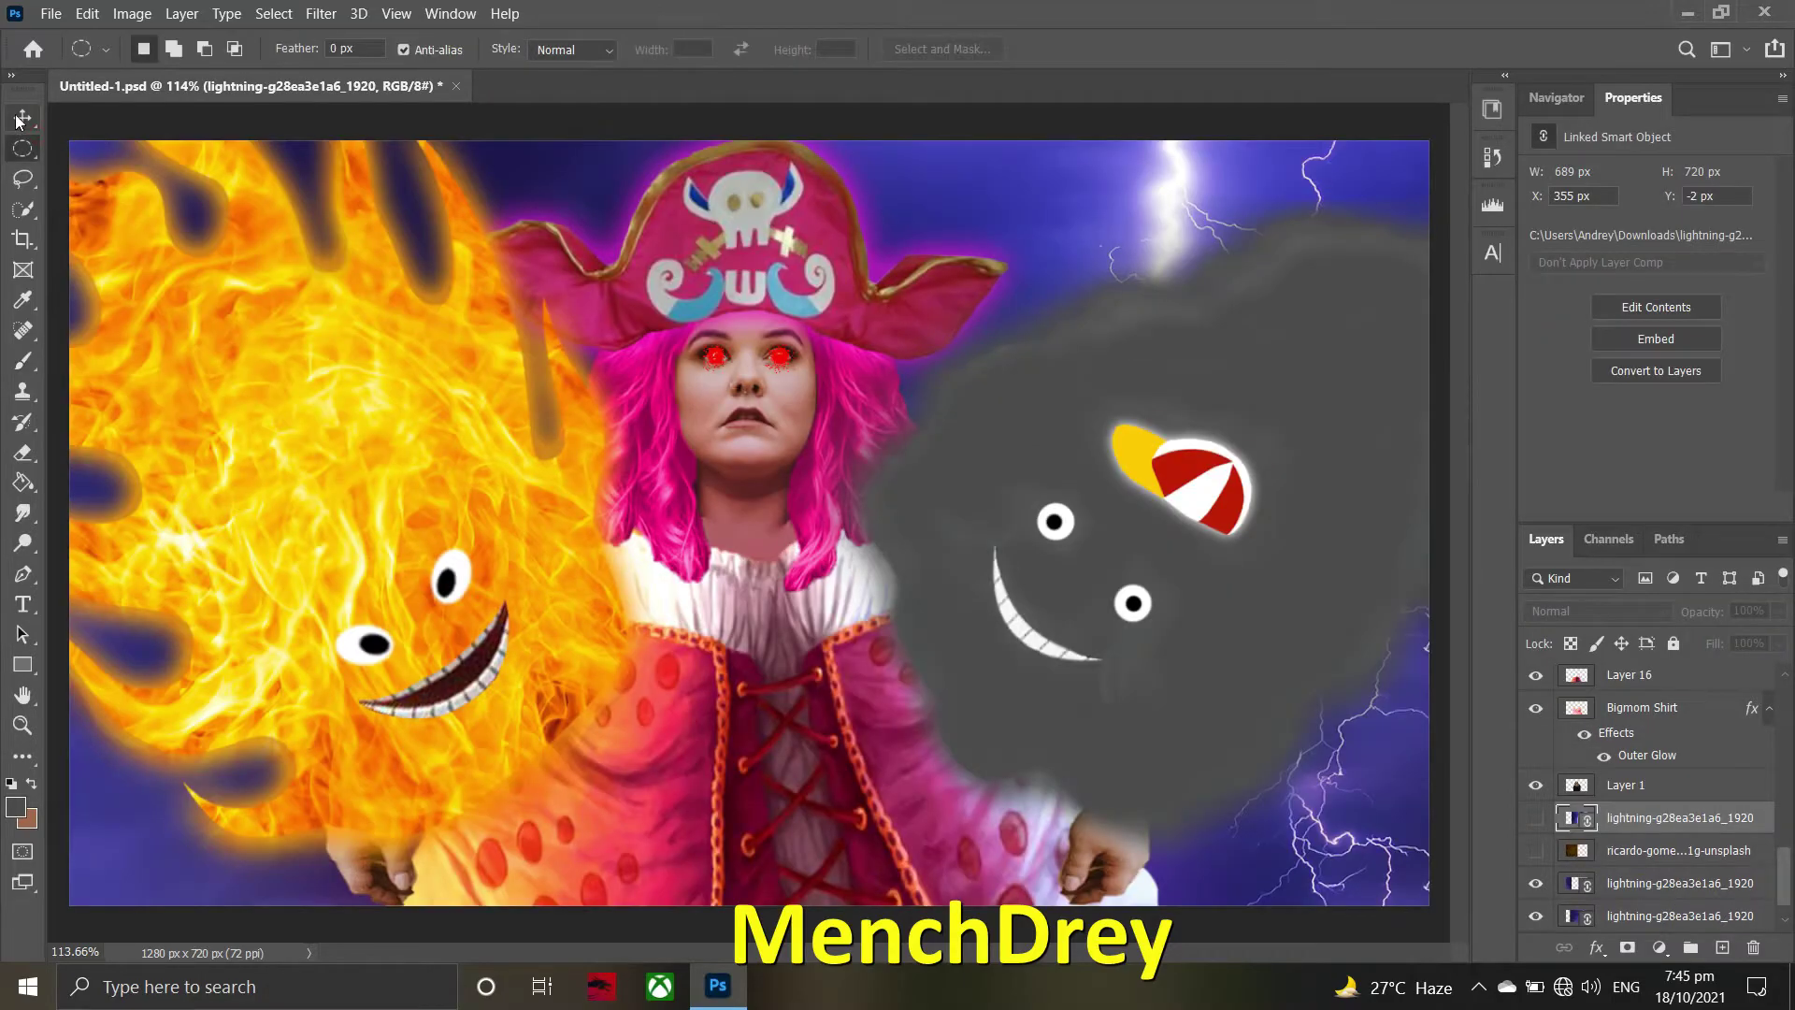
- Nudge the hand at the bottom left (Layer 17) slightly into place
left_click_drag(361, 856, 370, 860)
left_click_drag(1132, 871, 1137, 878)
left_click(368, 887)
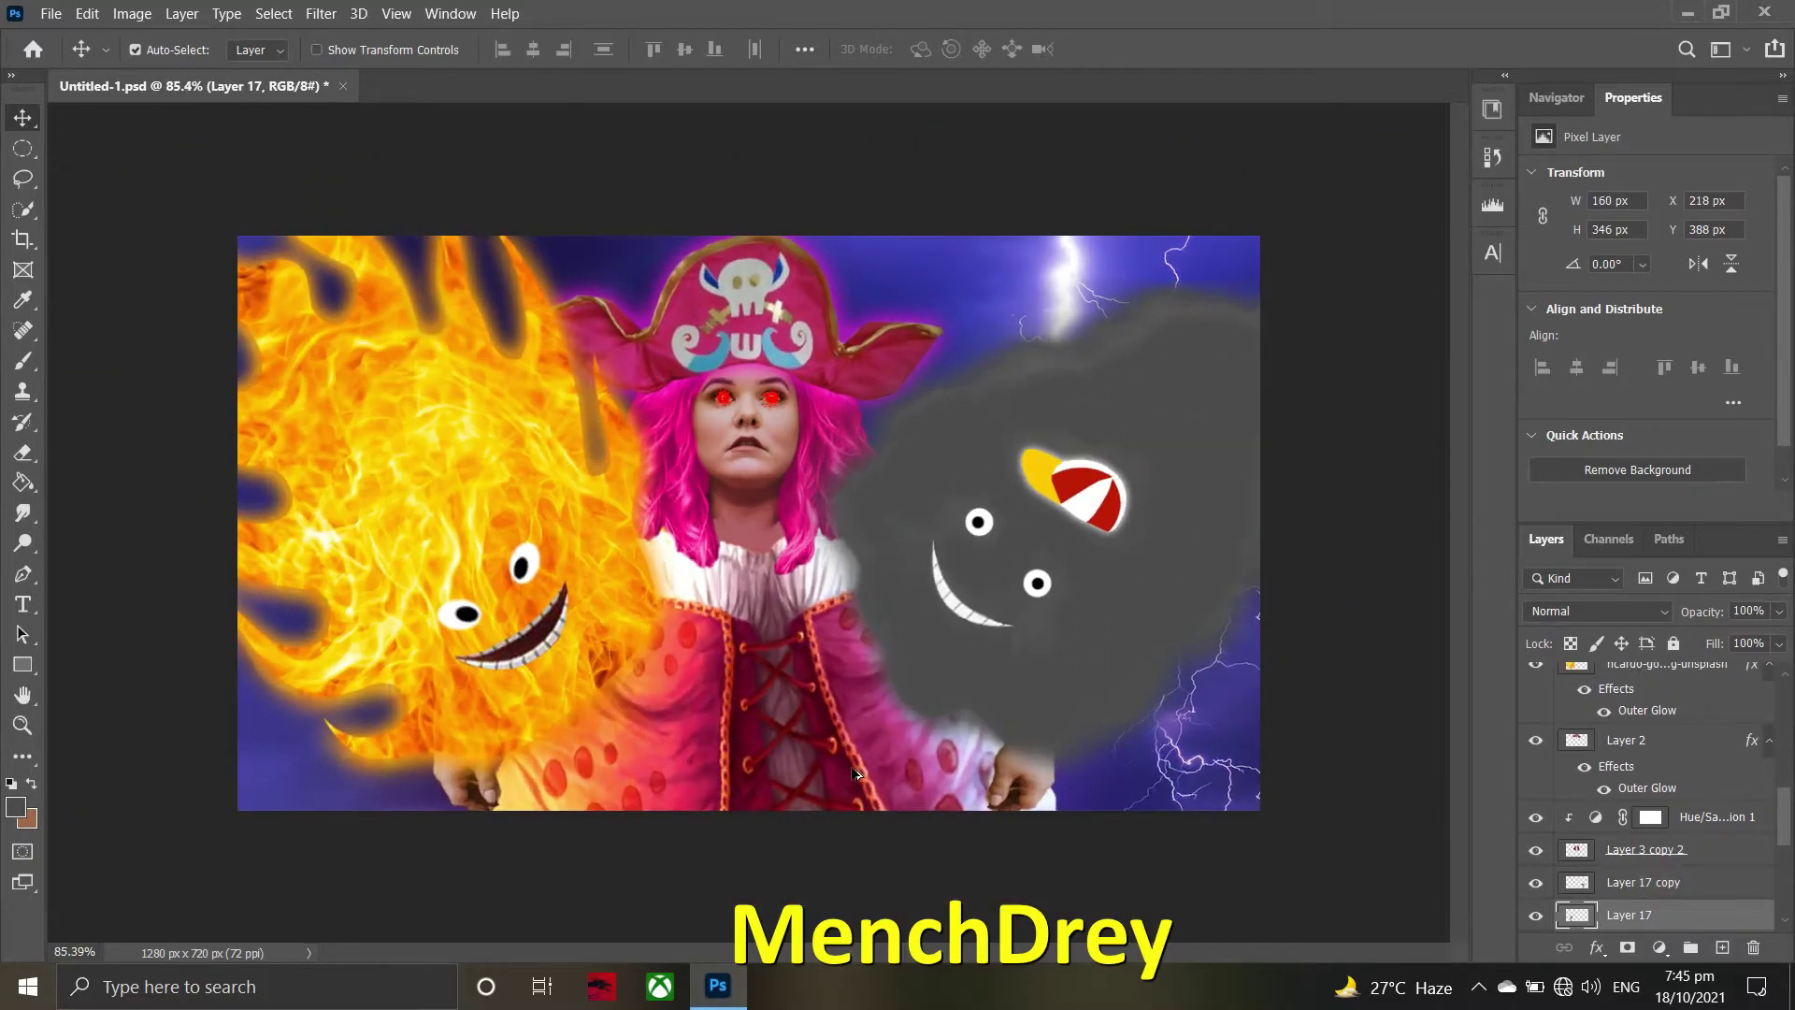
scroll(806, 637, "down", 2)
scroll(806, 638, "down", 1)
scroll(806, 638, "up", 2)
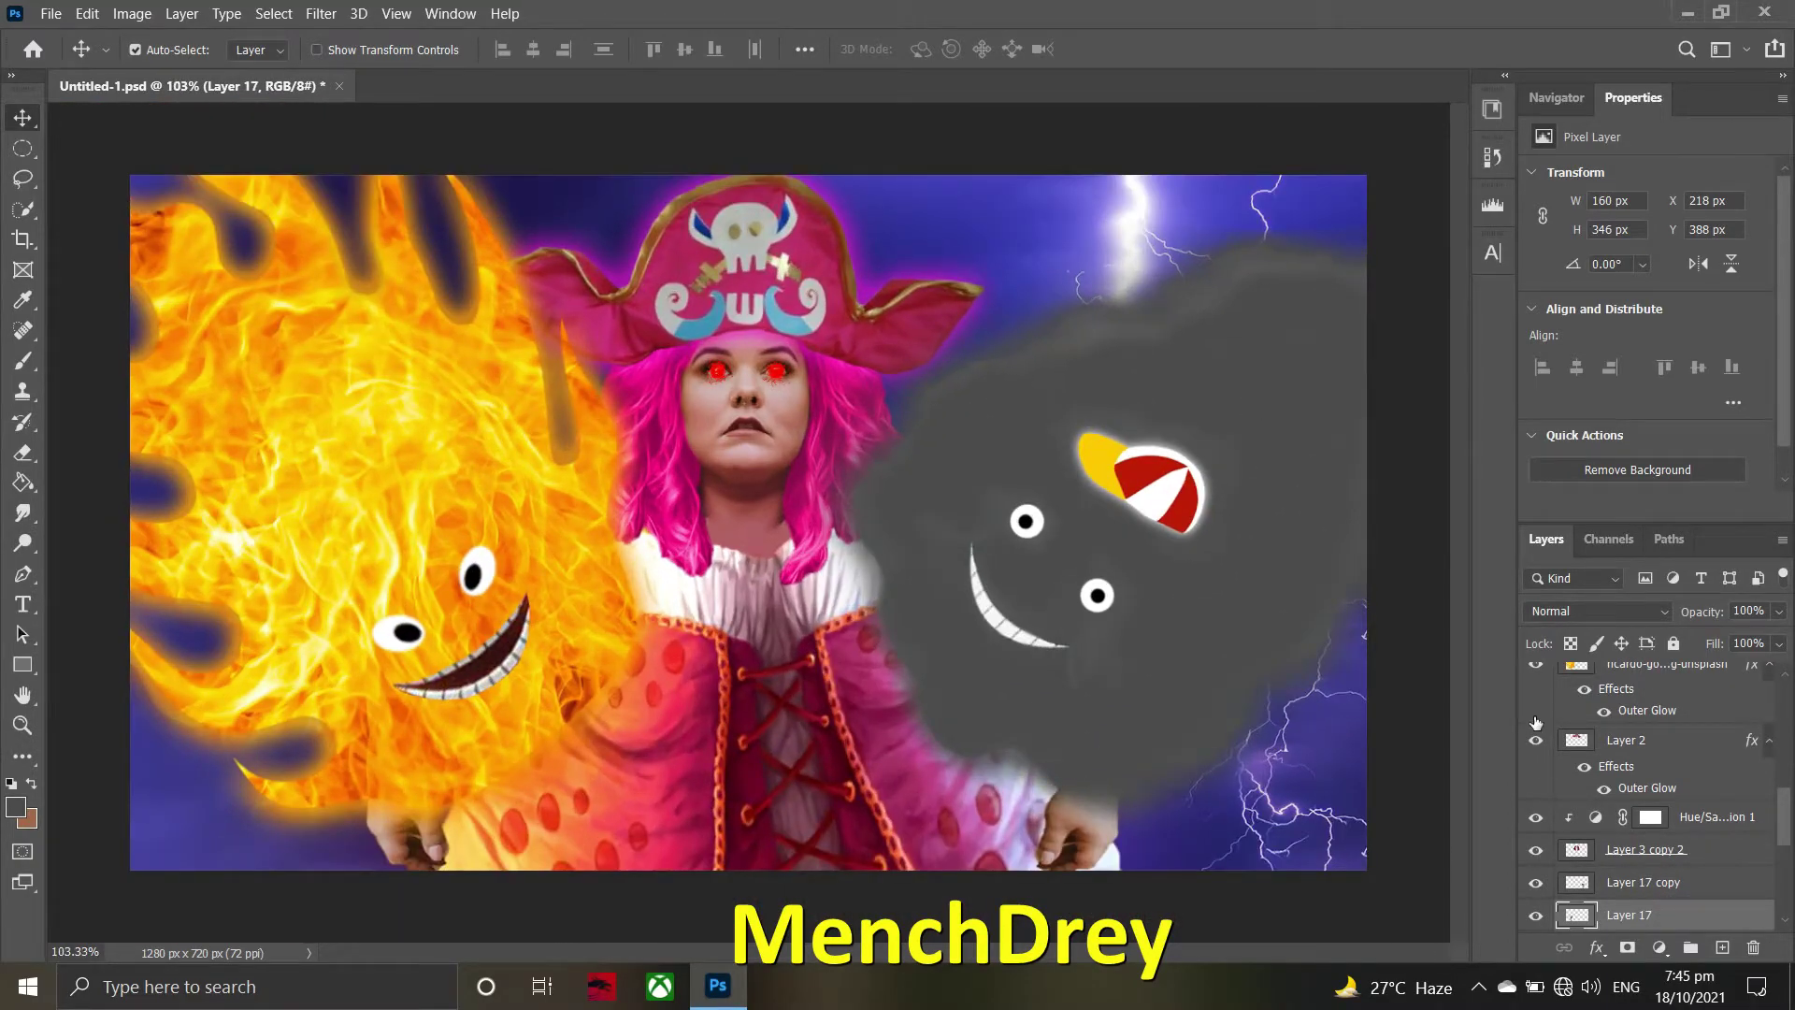
scroll(1627, 865, "up", 3)
- Brush fuller, softer grey onto the storm cloud's upper edge on Layer 7
left_click(1627, 862)
left_click(22, 360)
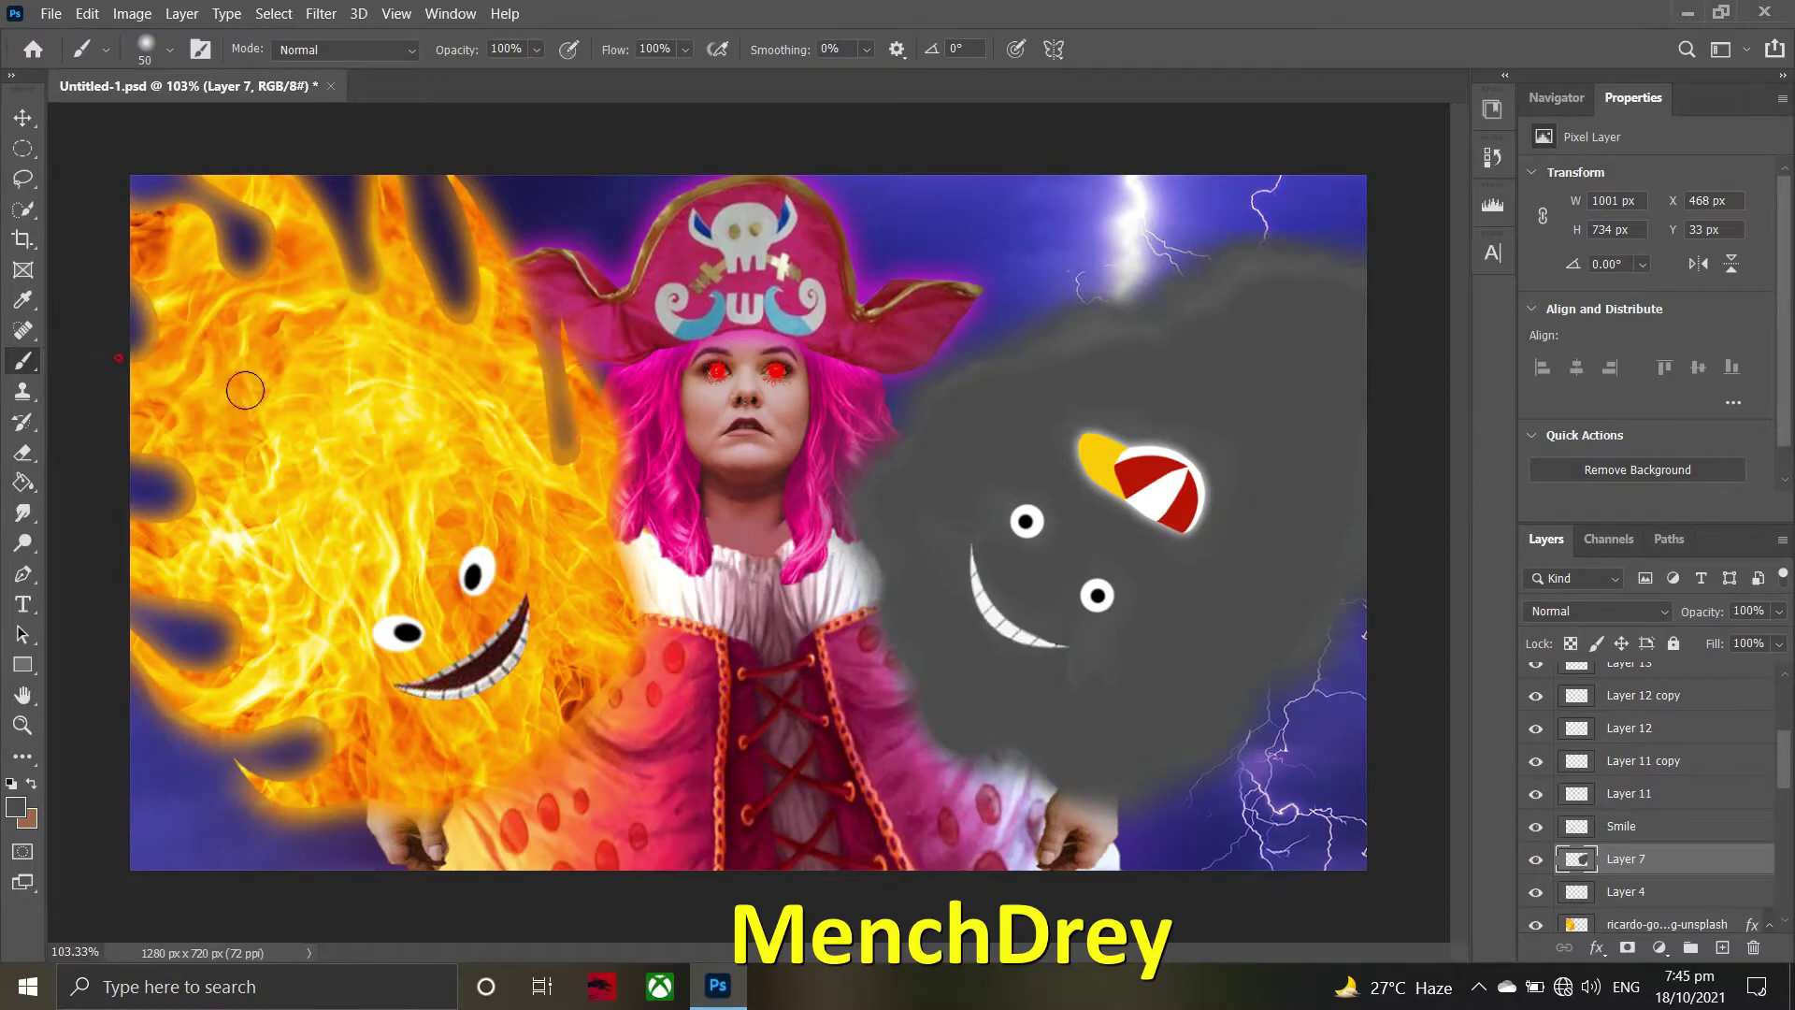
scroll(1073, 409, "up", 3)
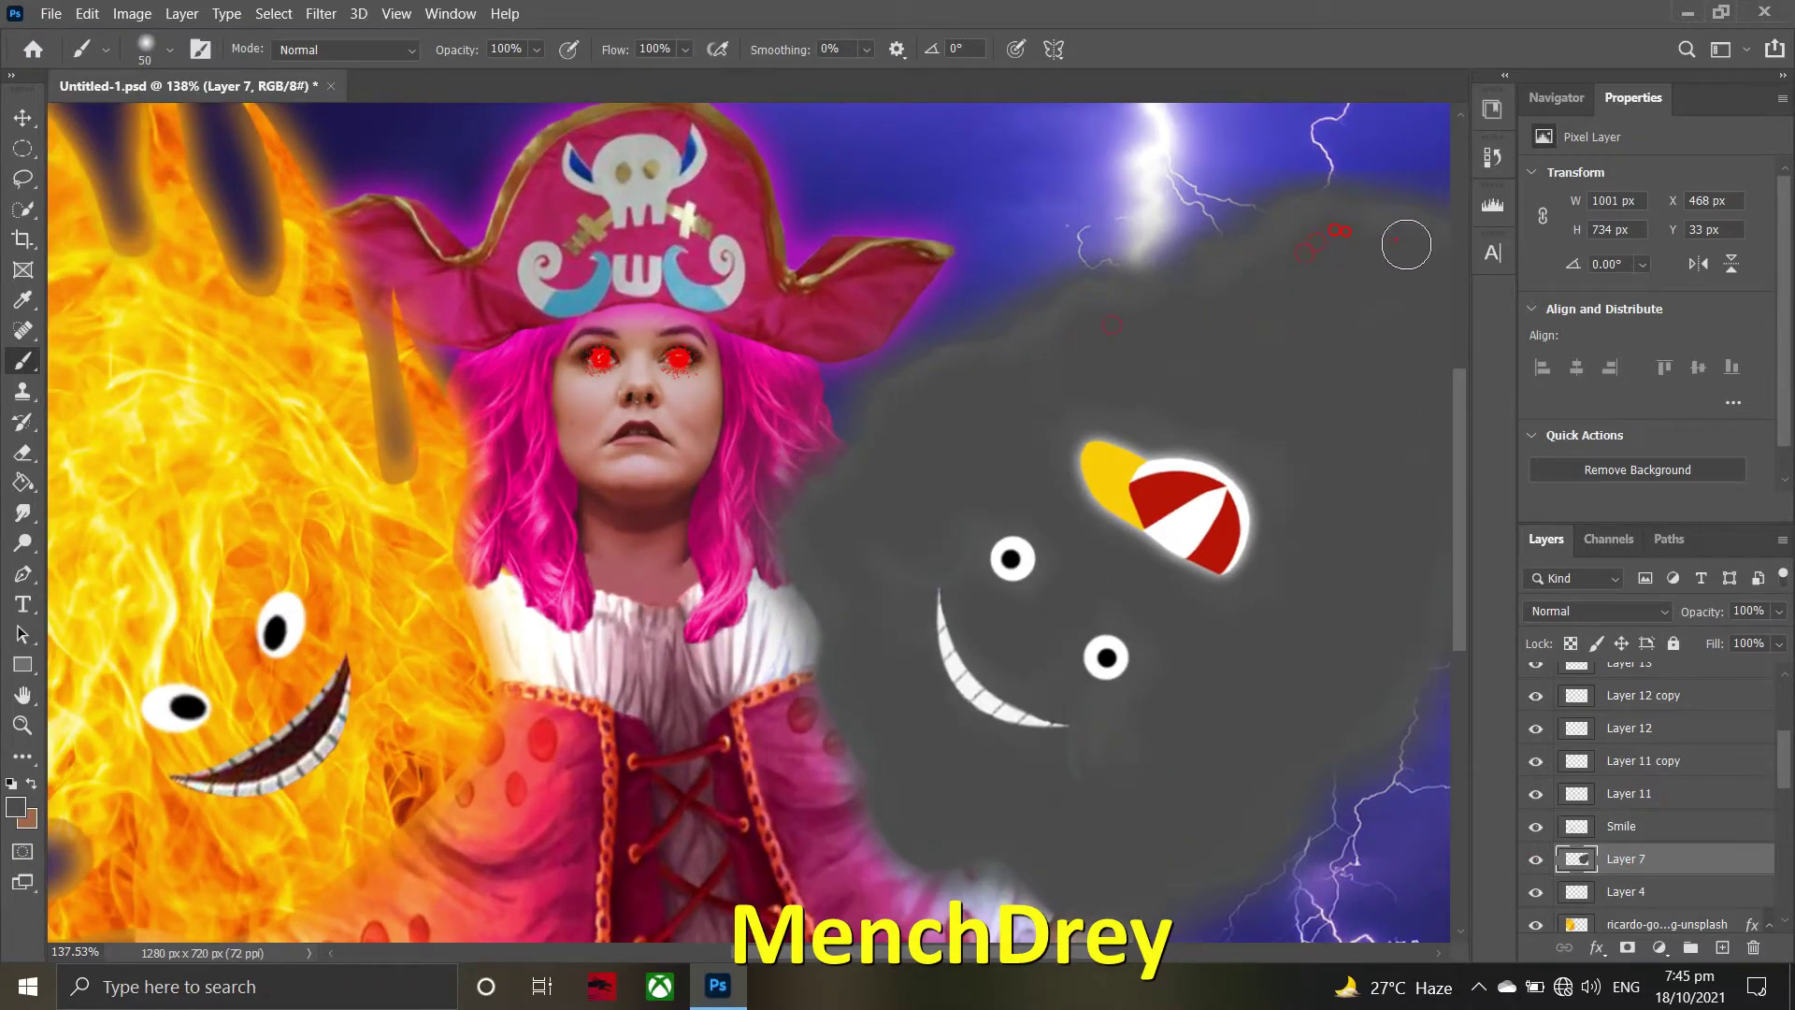
scroll(1252, 417, "up", 5)
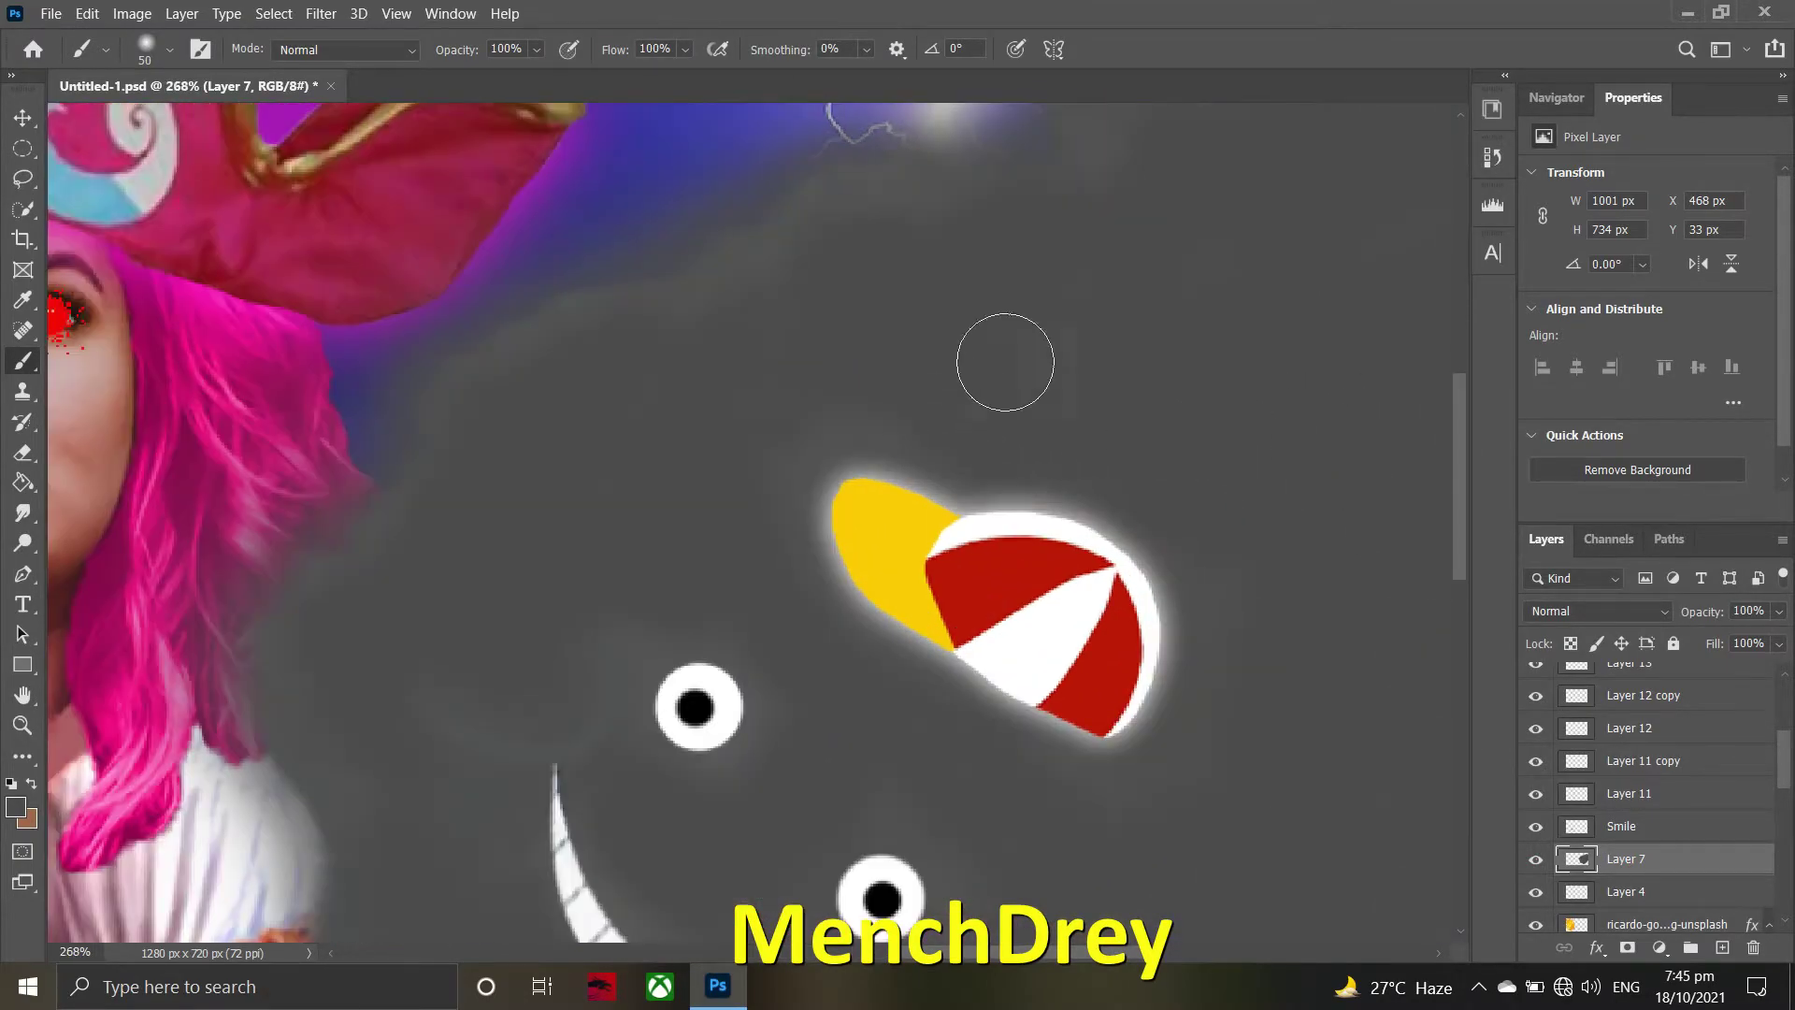
scroll(1169, 412, "down", 8)
scroll(1141, 608, "down", 2)
scroll(1000, 598, "up", 2)
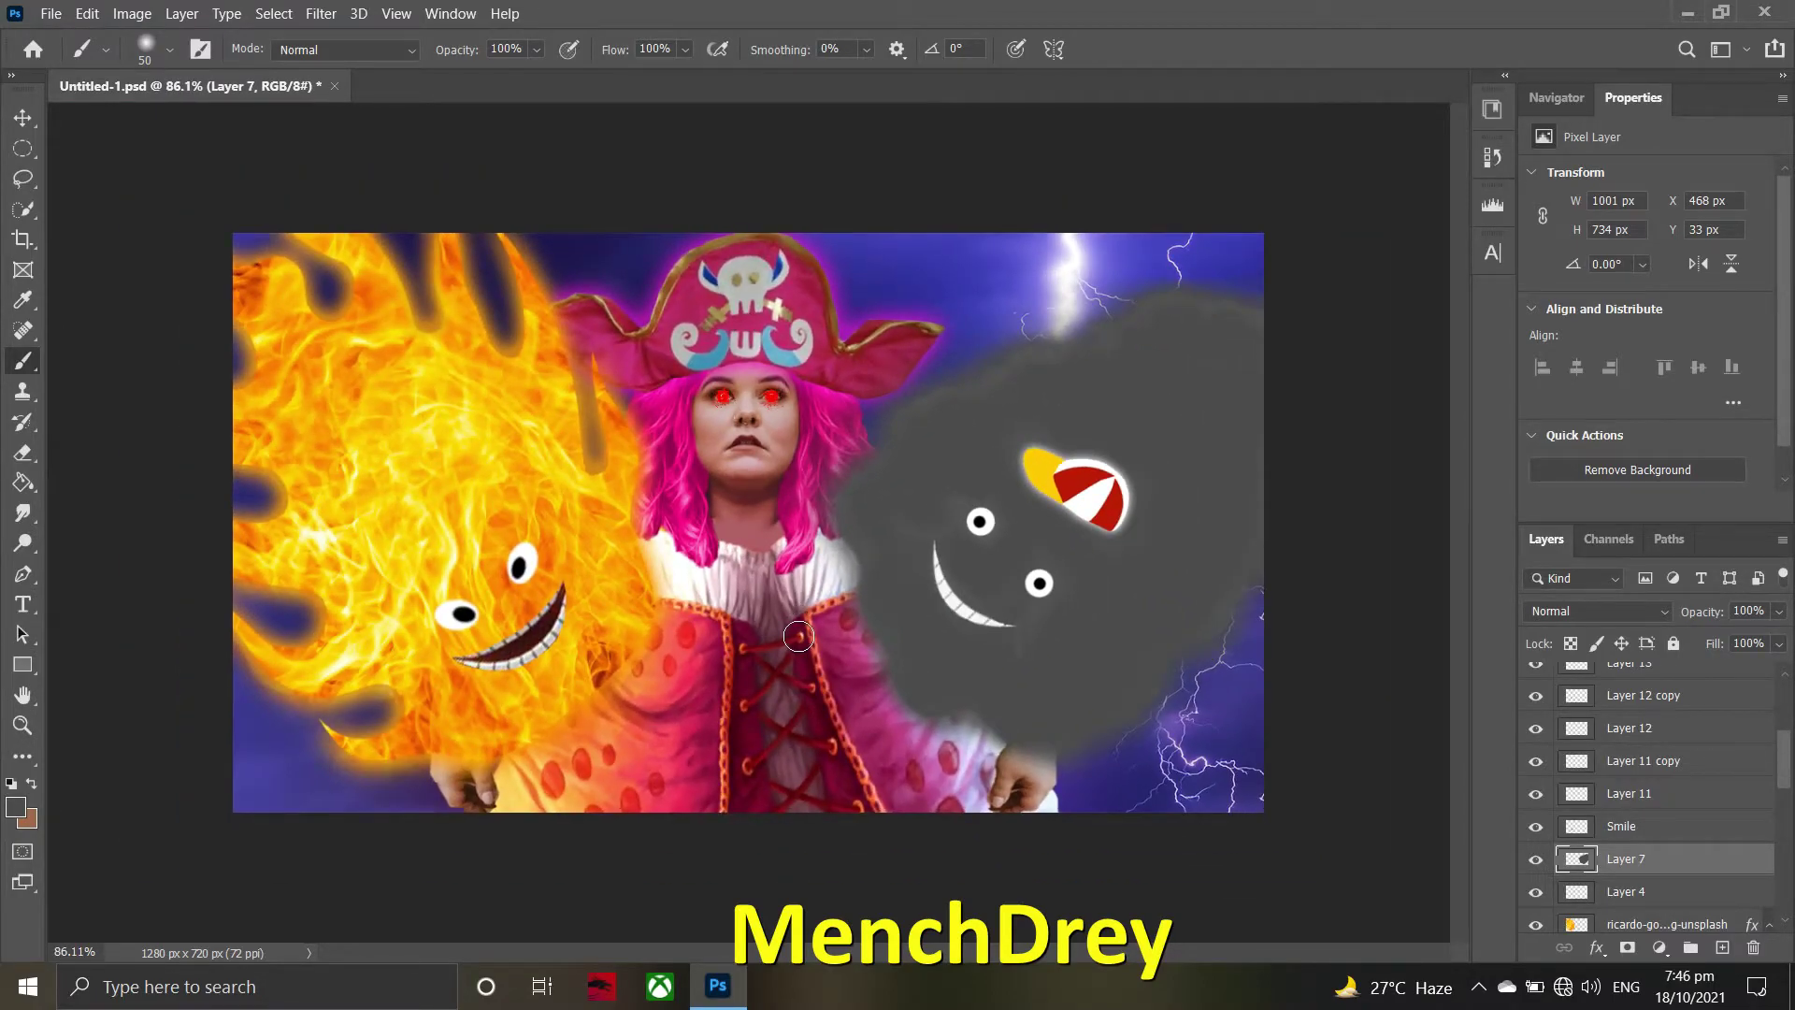
scroll(605, 465, "down", 2)
scroll(636, 523, "up", 3)
scroll(674, 580, "down", 2)
scroll(695, 617, "up", 1)
scroll(730, 603, "up", 1)
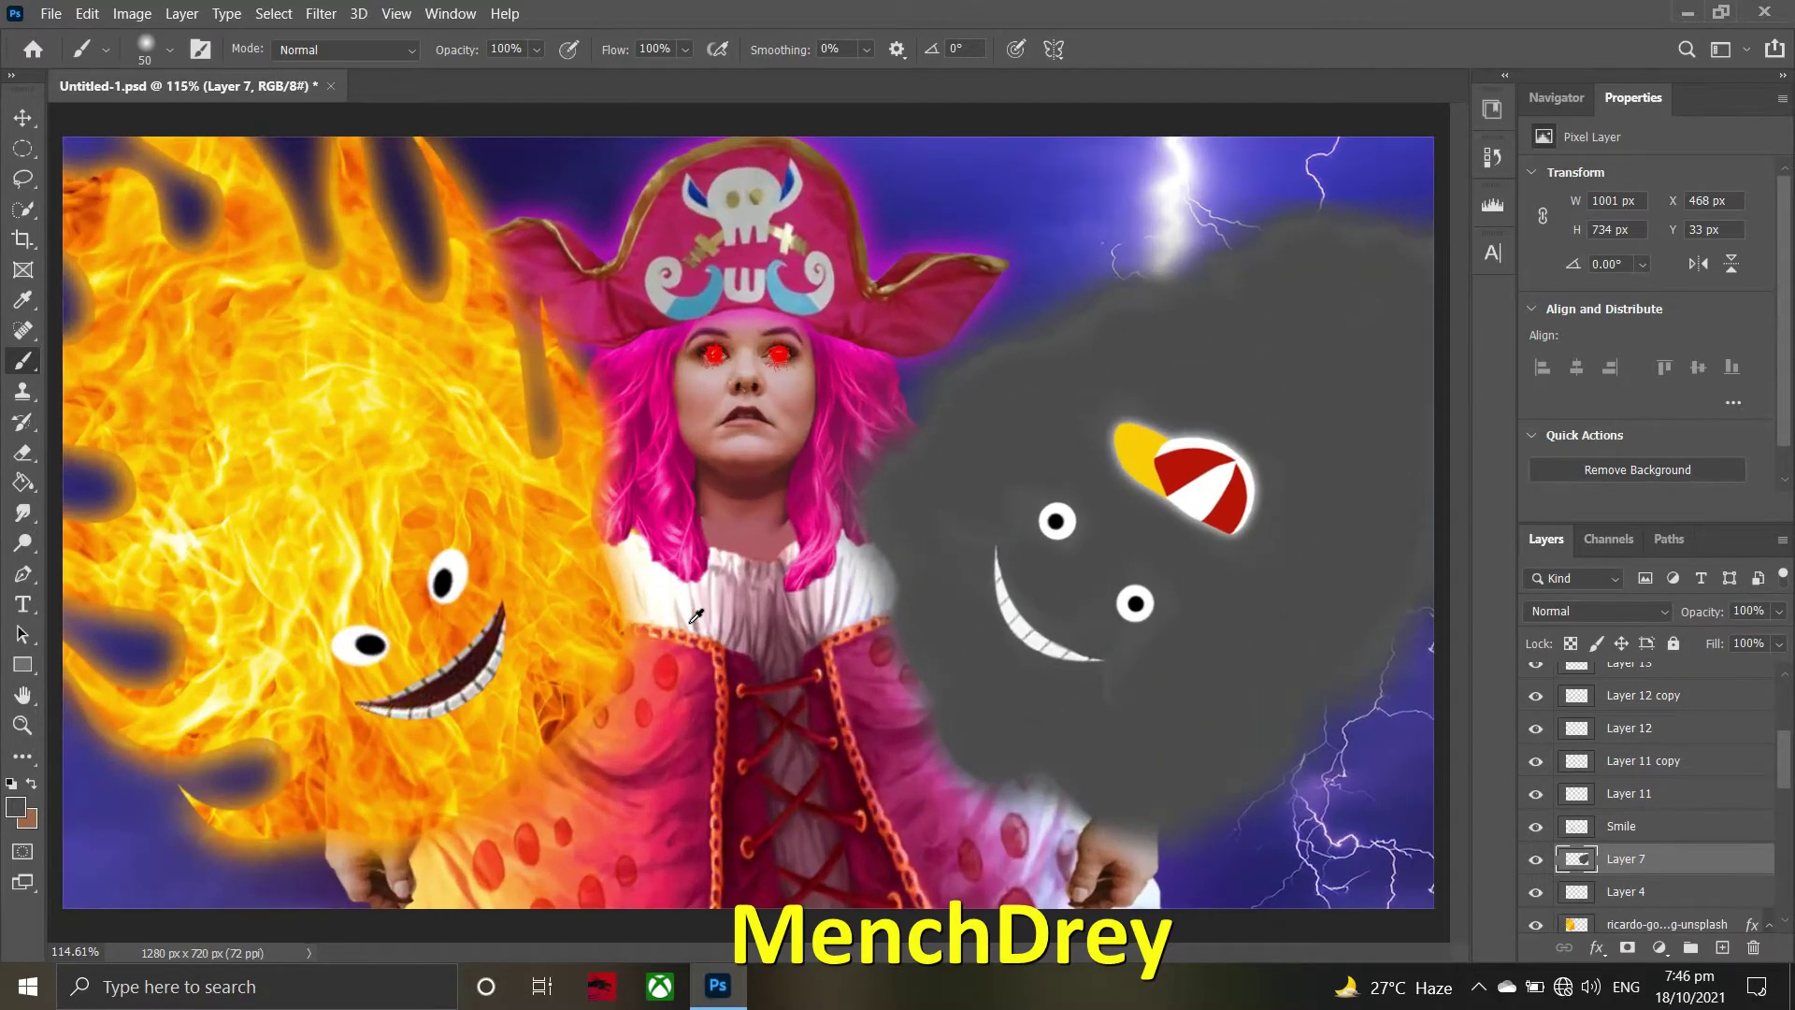
scroll(786, 585, "down", 2)
scroll(842, 565, "down", 1)
- Return to the Move tool and check the whole scene at different zoom levels
key("v")
scroll(901, 546, "up", 1)
scroll(901, 546, "up", 2)
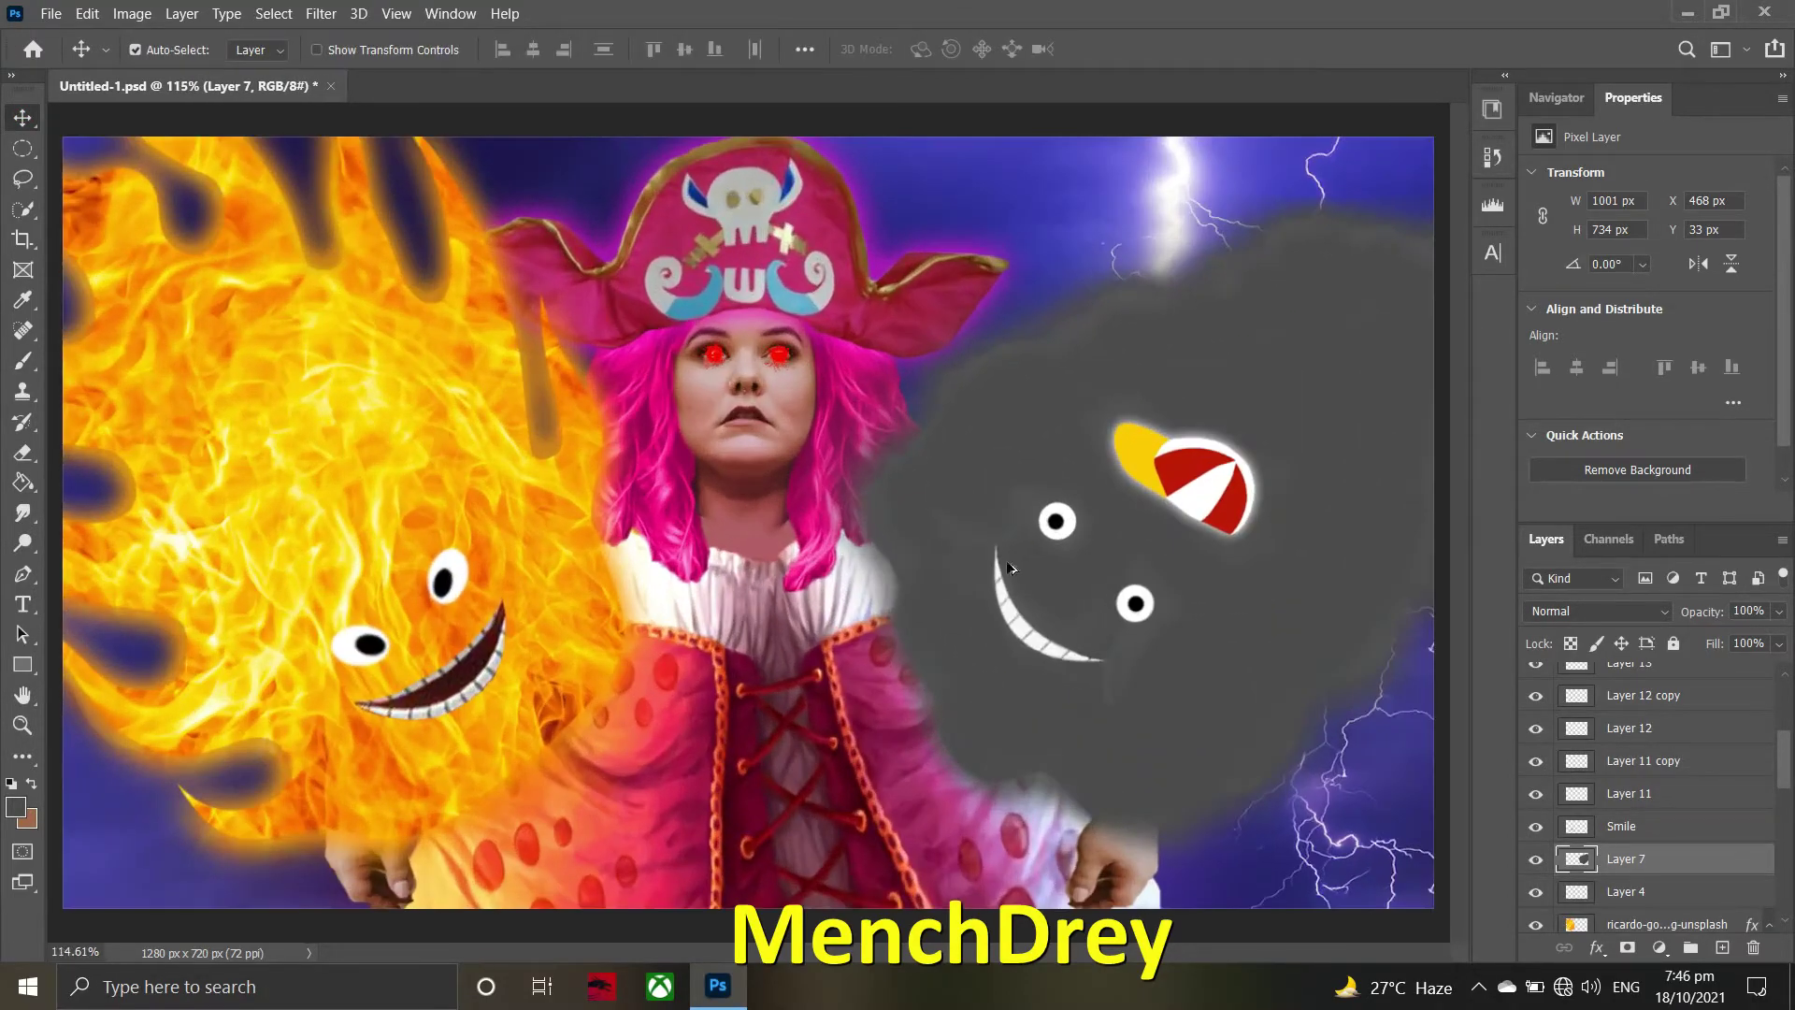
scroll(917, 552, "down", 1)
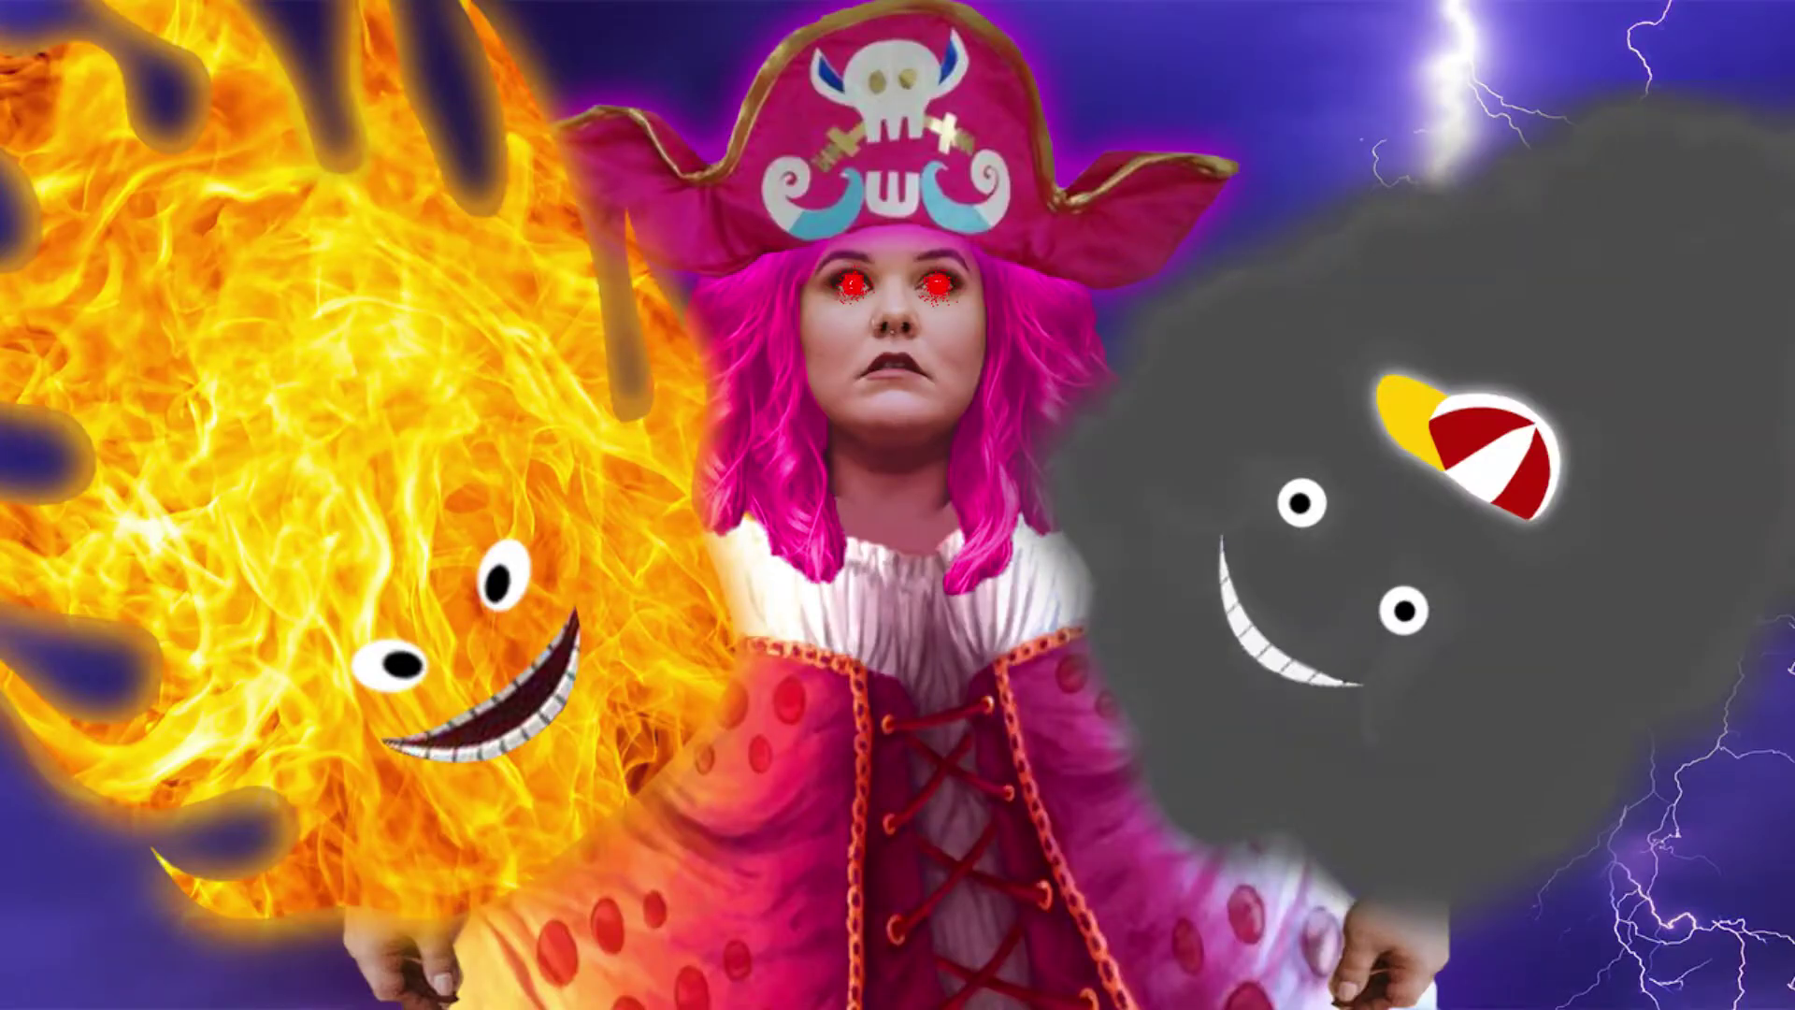